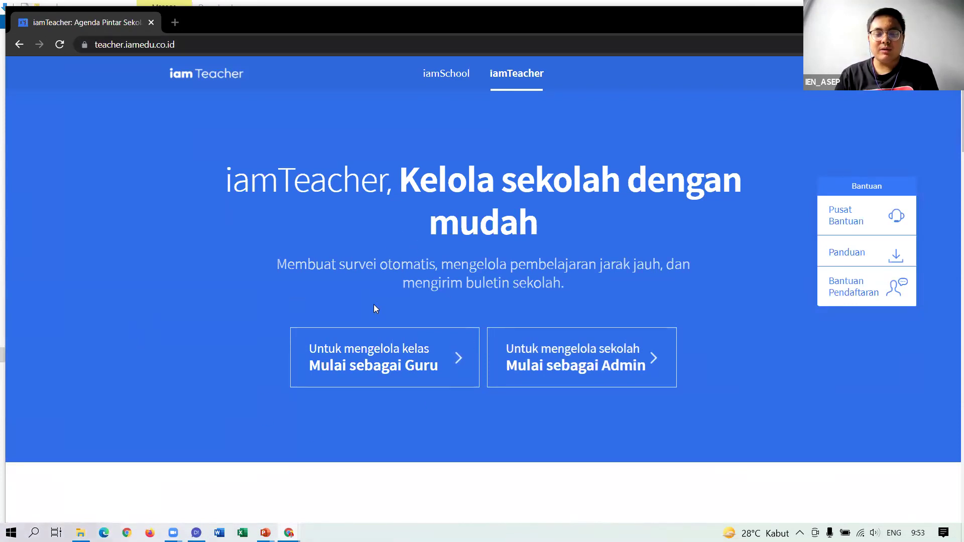
- Open the teacher login for managing a class and look at its email and password fields
click(389, 368)
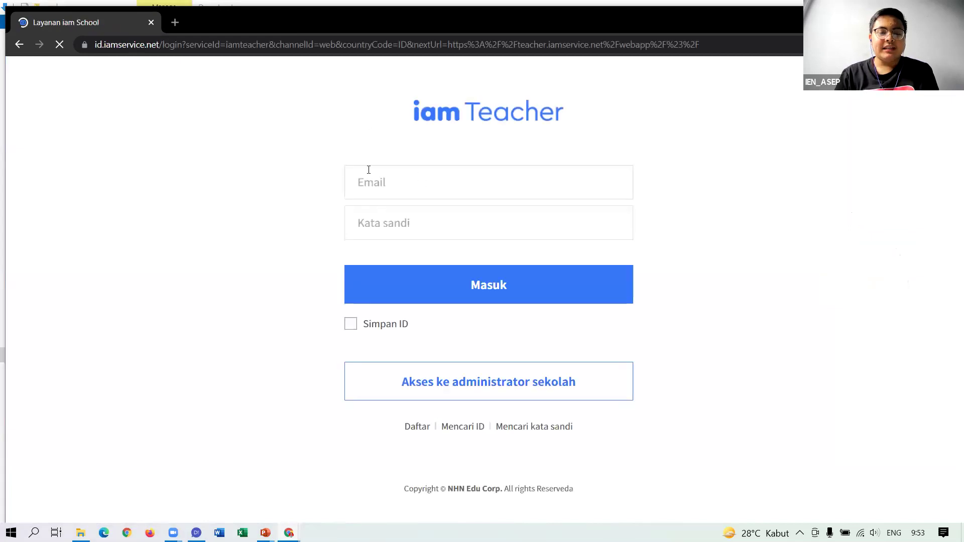
click(376, 189)
click(397, 181)
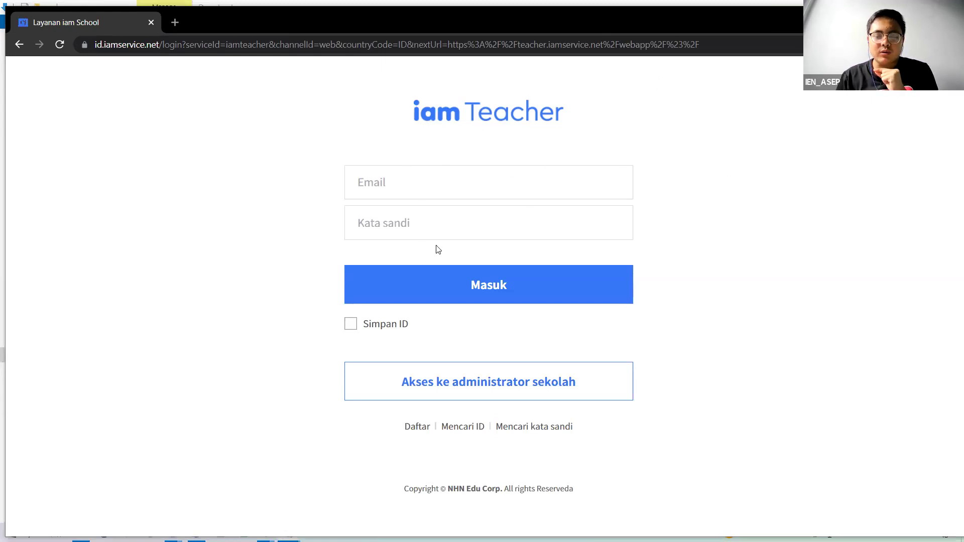
click(419, 187)
click(662, 190)
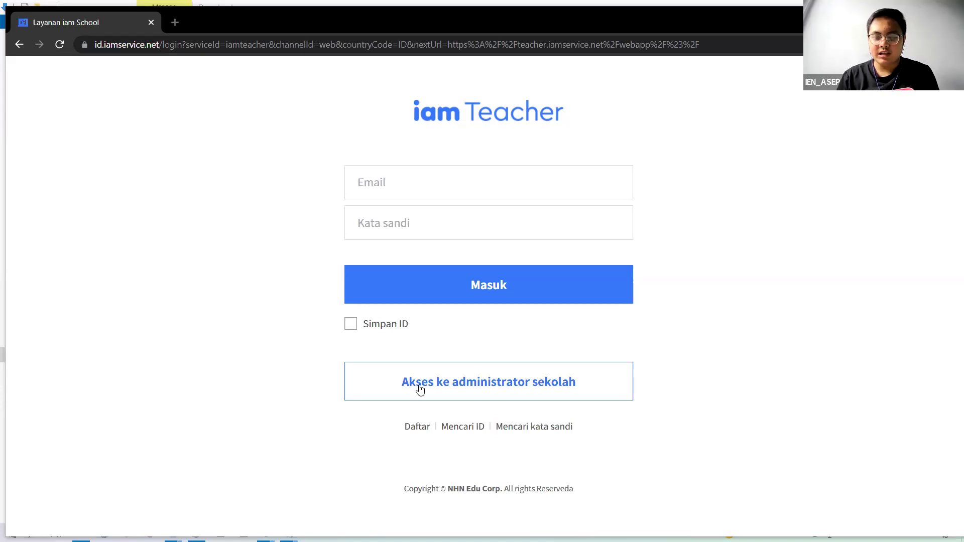
- View the password recovery page with its reset email field and return to the login page
click(532, 432)
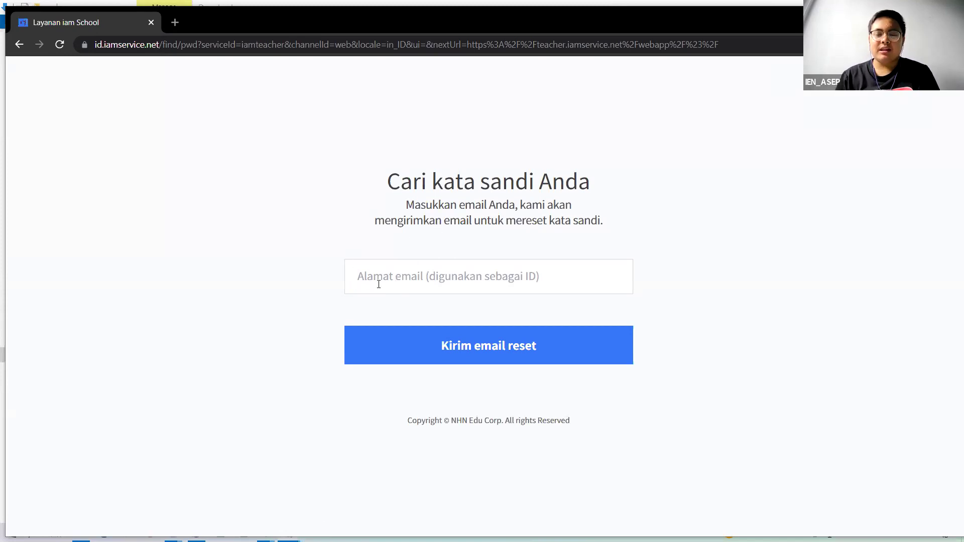
click(383, 284)
click(655, 244)
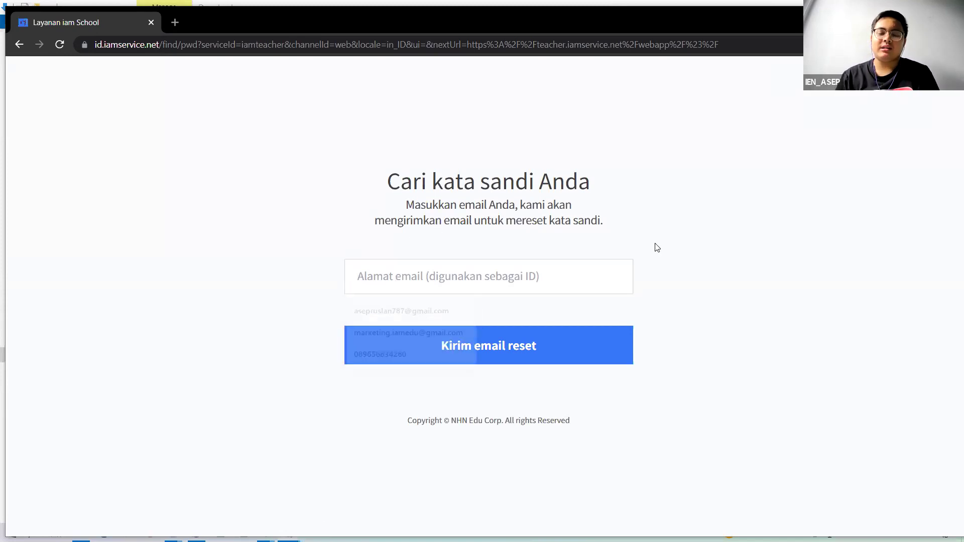
click(18, 44)
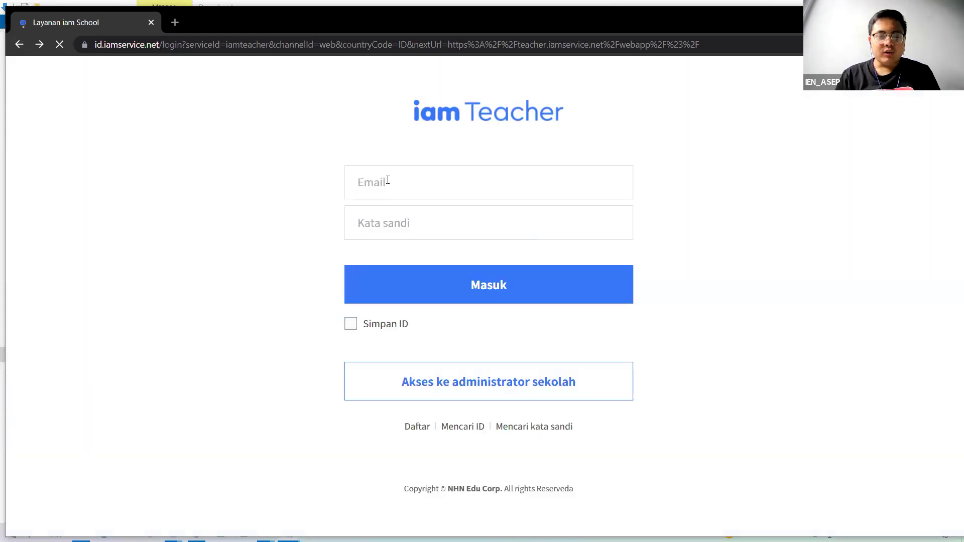
- Sign in to the teacher account with the saved email and password
click(387, 182)
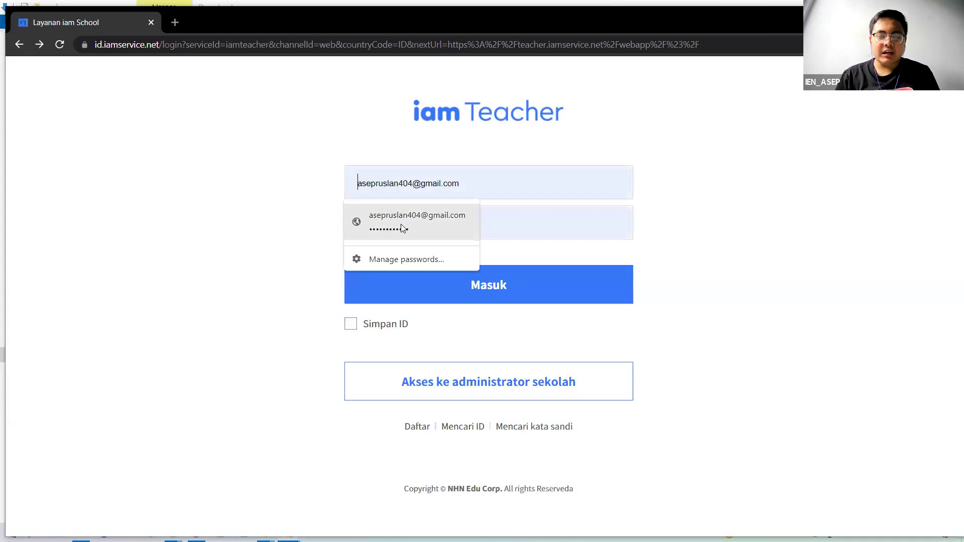
click(403, 229)
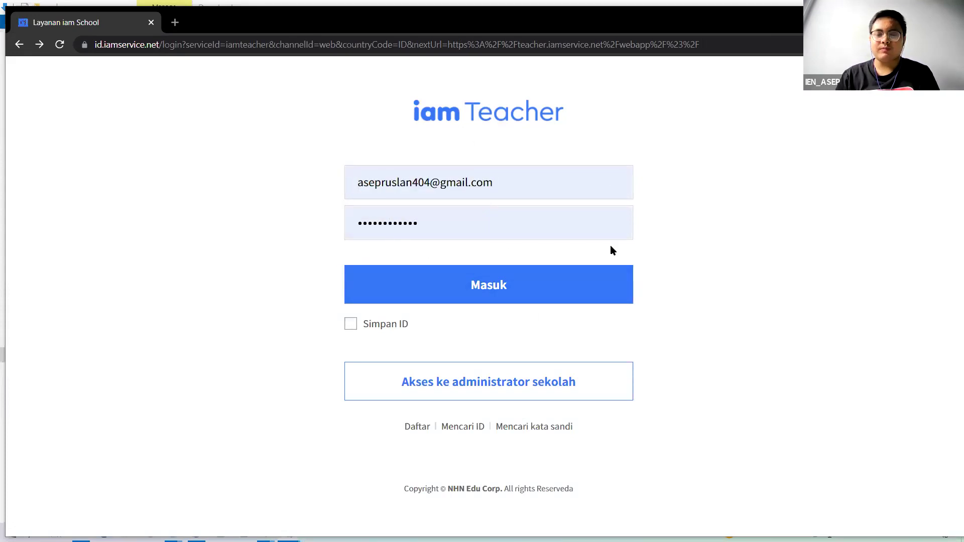
key(Return)
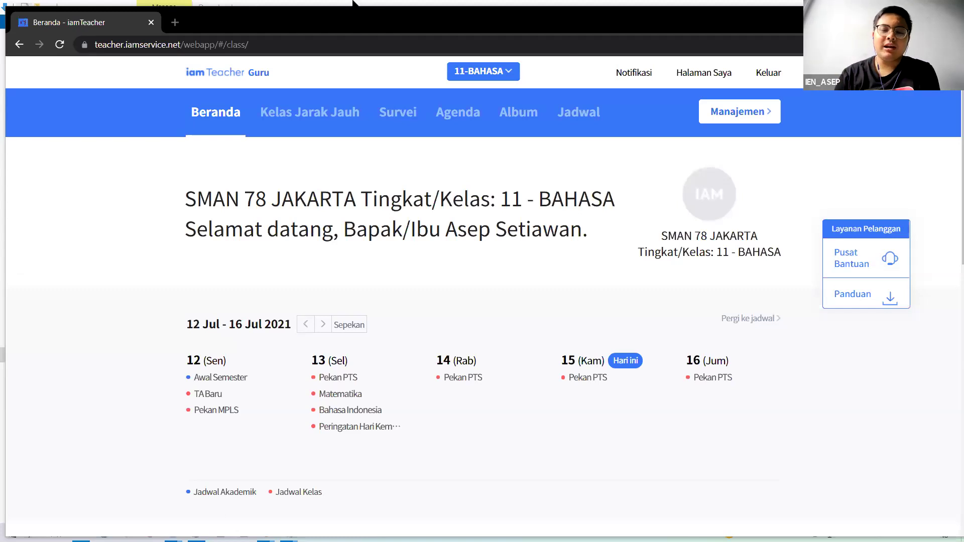
- Look at the Agenda list and the blank Buat Agenda form, and leave the form without keeping its content
click(457, 117)
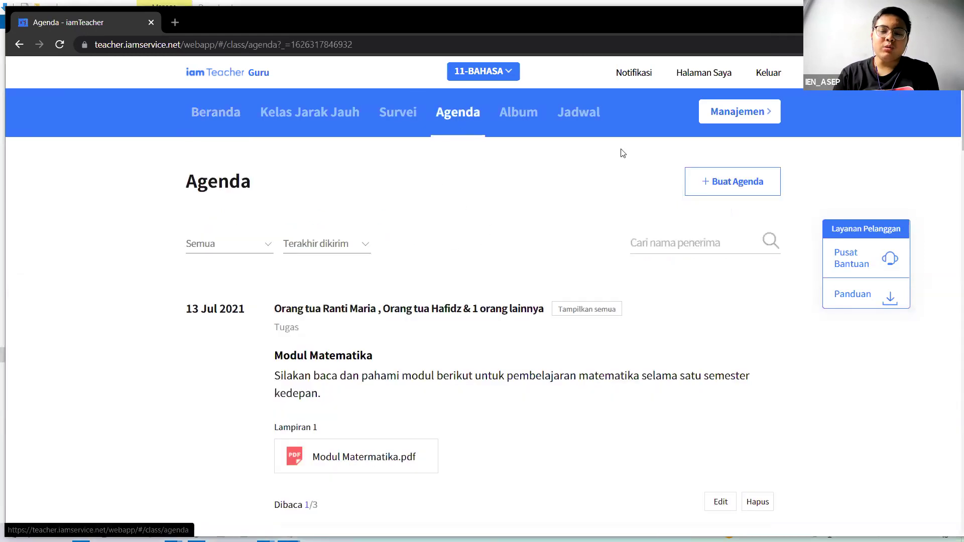
click(741, 184)
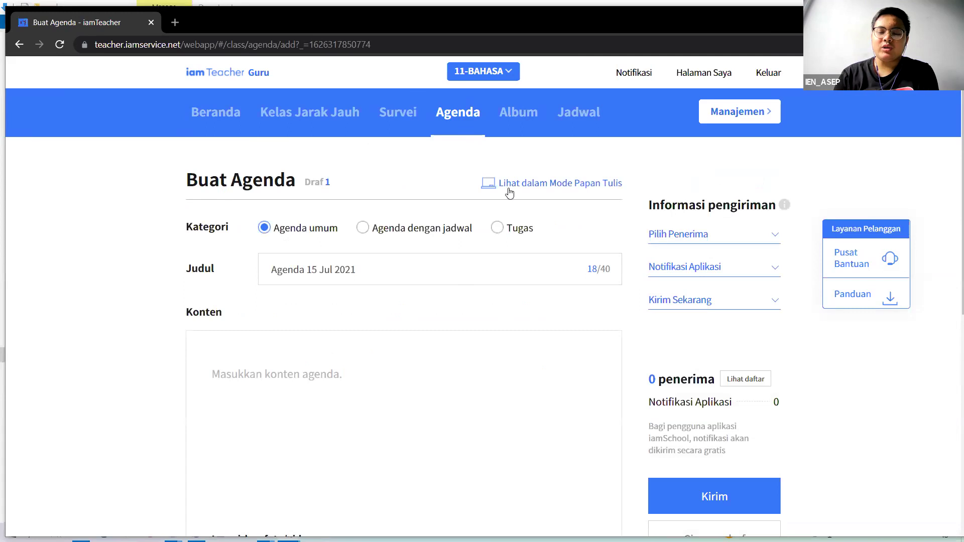
click(460, 117)
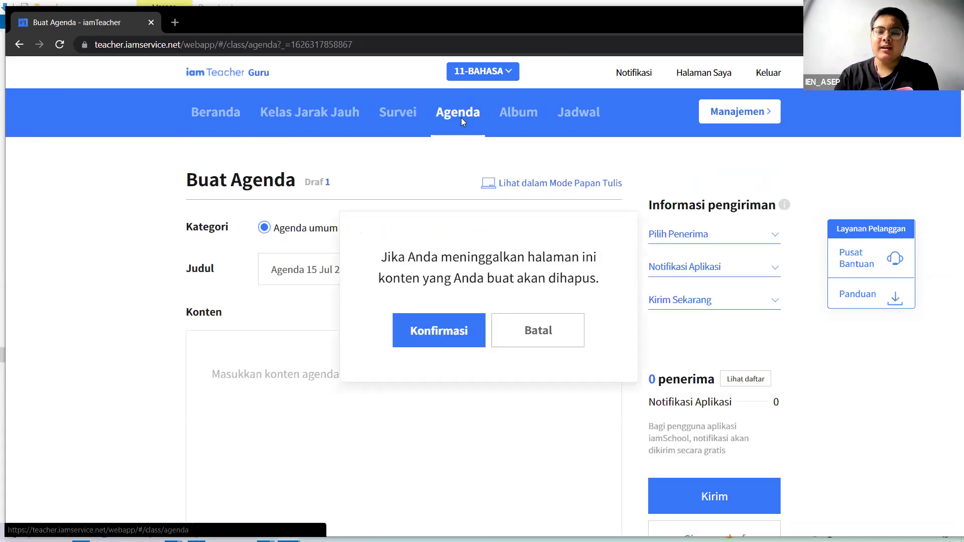
click(458, 329)
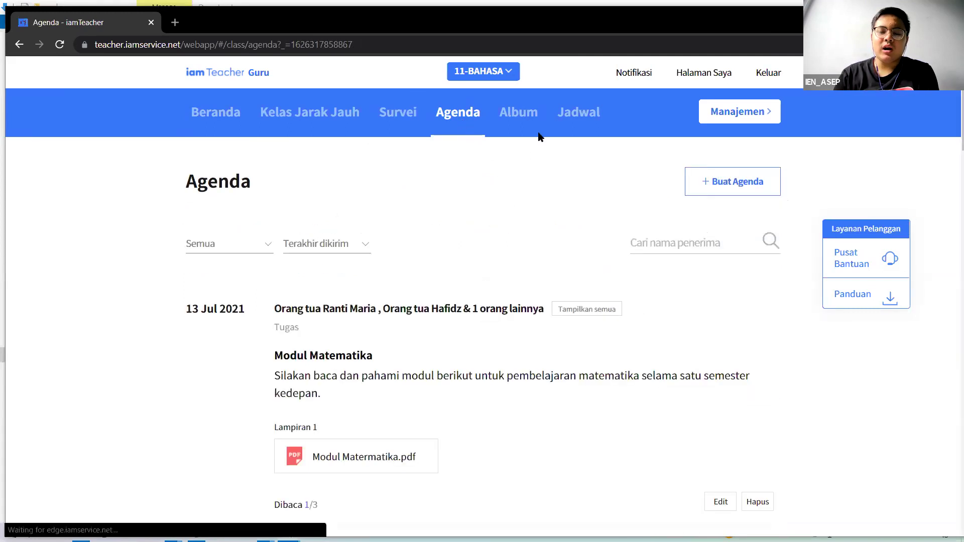
- Open the class schedule (Jadwal) and look through the July 2021 calendar
click(581, 124)
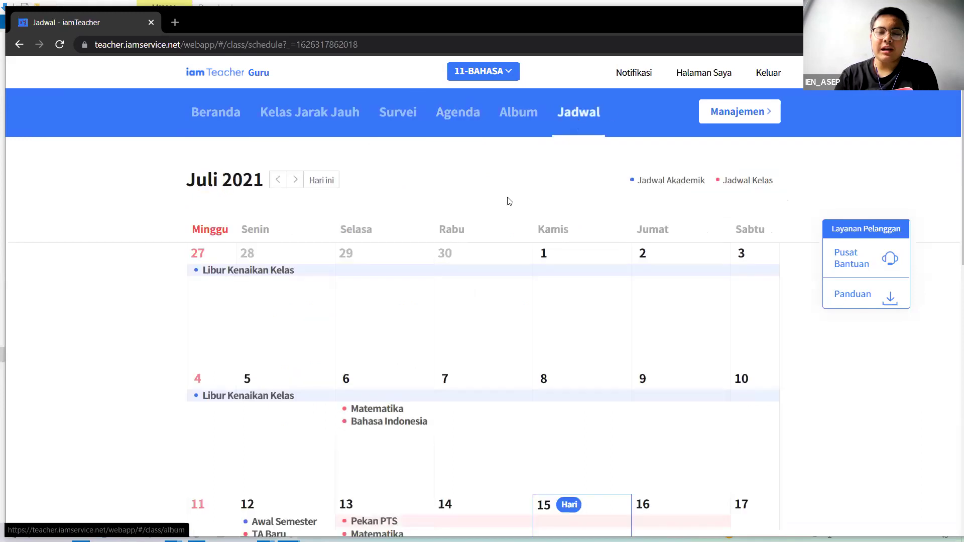
scroll(480, 342, down, 10)
scroll(481, 343, up, 5)
scroll(481, 343, up, 6)
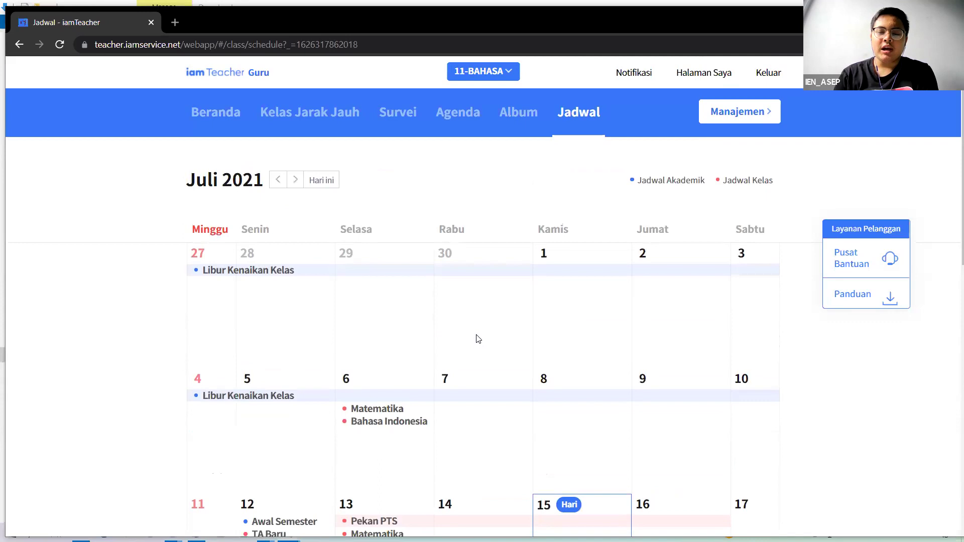
scroll(429, 264, down, 6)
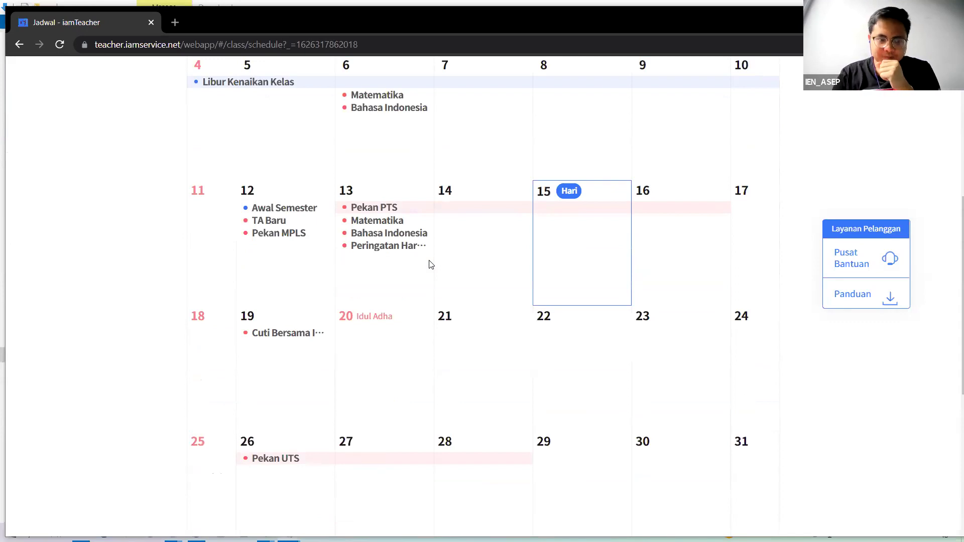
click(477, 219)
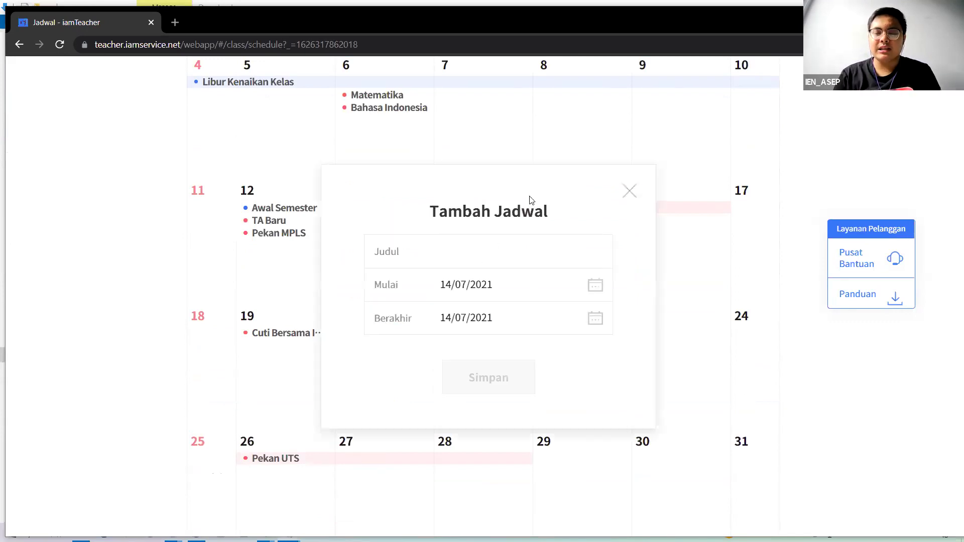
click(628, 193)
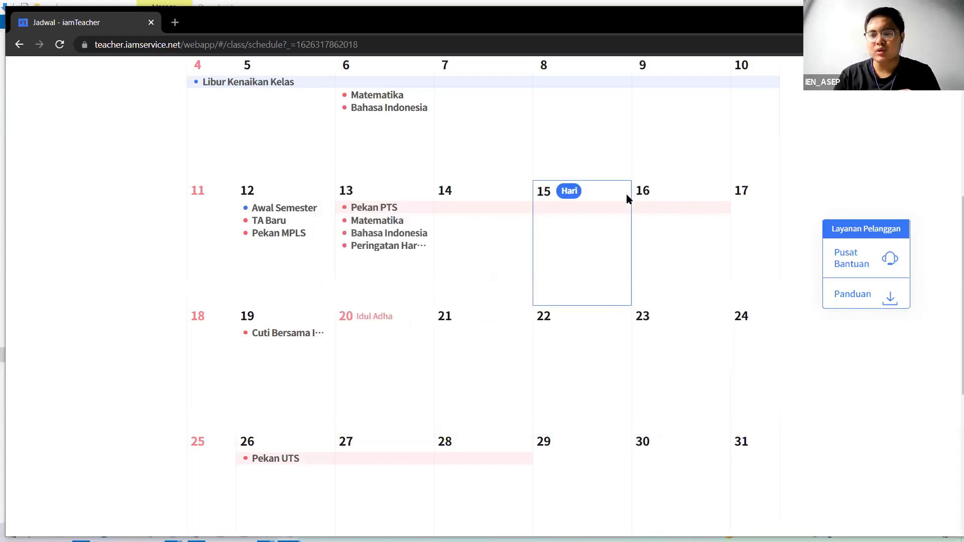
scroll(625, 194, up, 6)
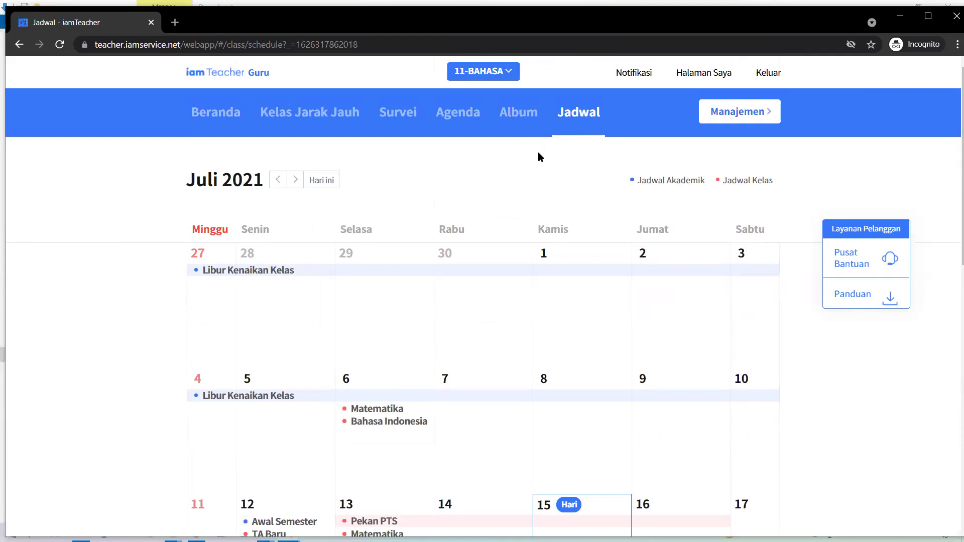
- Add a class schedule entry titled "Deadline pengumpulan tugas matematika" on 21 July 2021 and save it
scroll(569, 211, down, 4)
scroll(569, 212, down, 3)
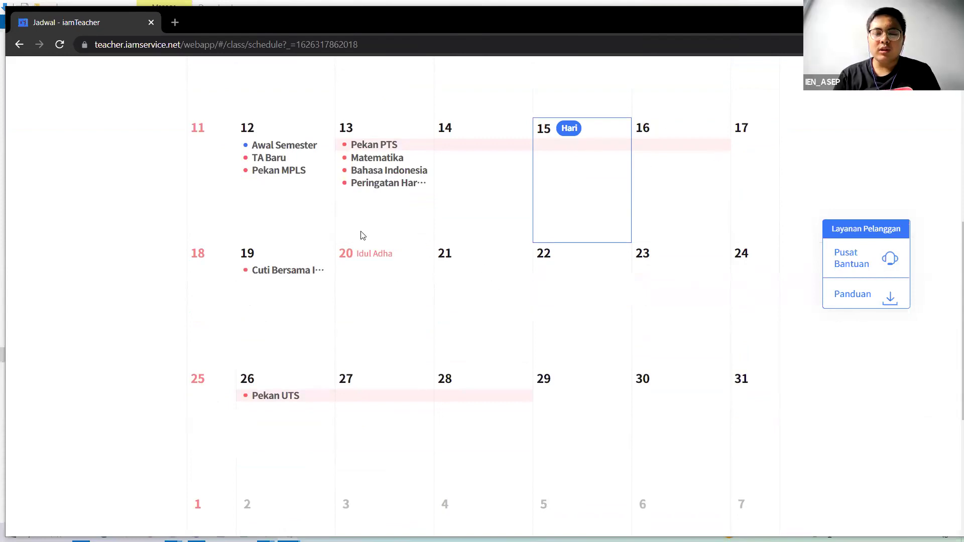
click(482, 264)
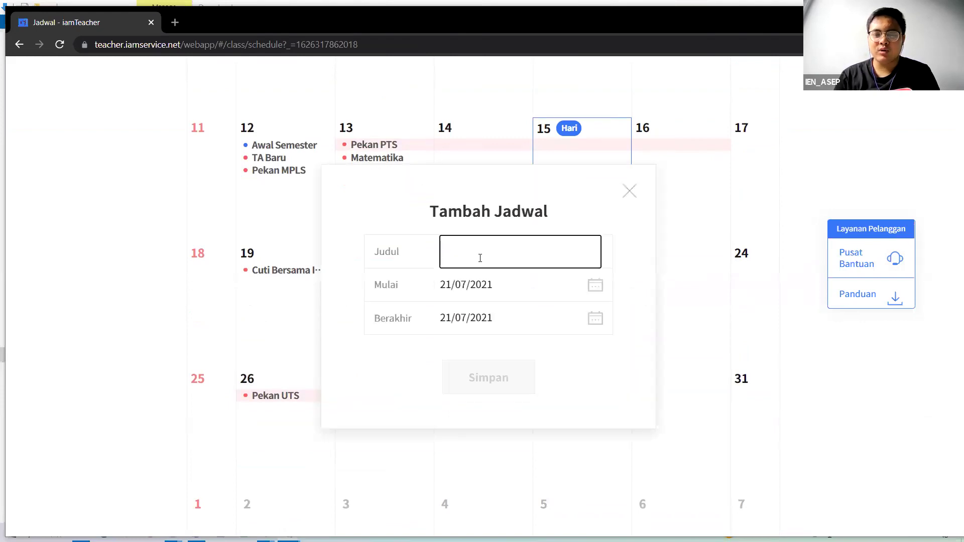
click(472, 250)
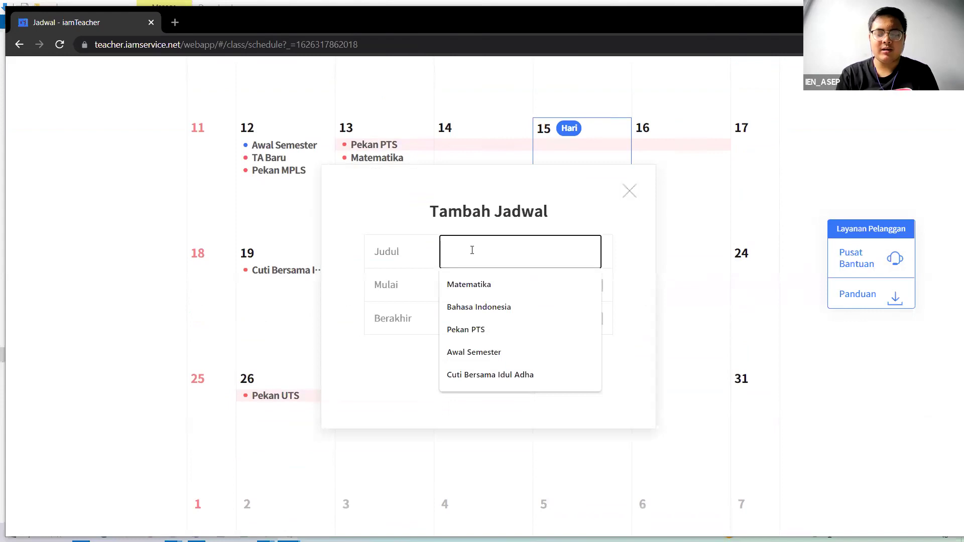
text(Deadline pen)
text(gumupul)
key(BackSpace)
key(BackSpace)
key(BackSpace)
key(BackSpace)
text(pulan tgas)
key(BackSpace)
key(BackSpace)
key(BackSpace)
text(ugas matematika)
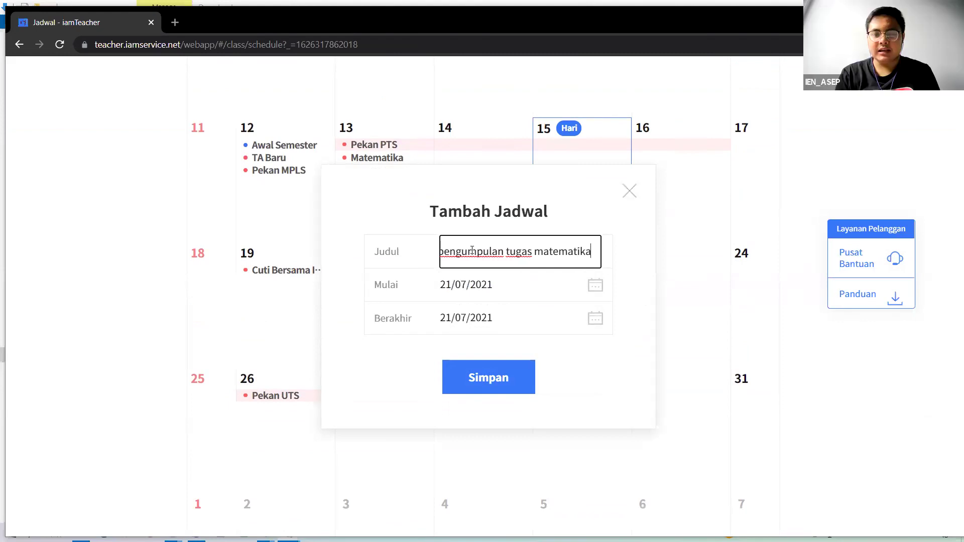
key(Return)
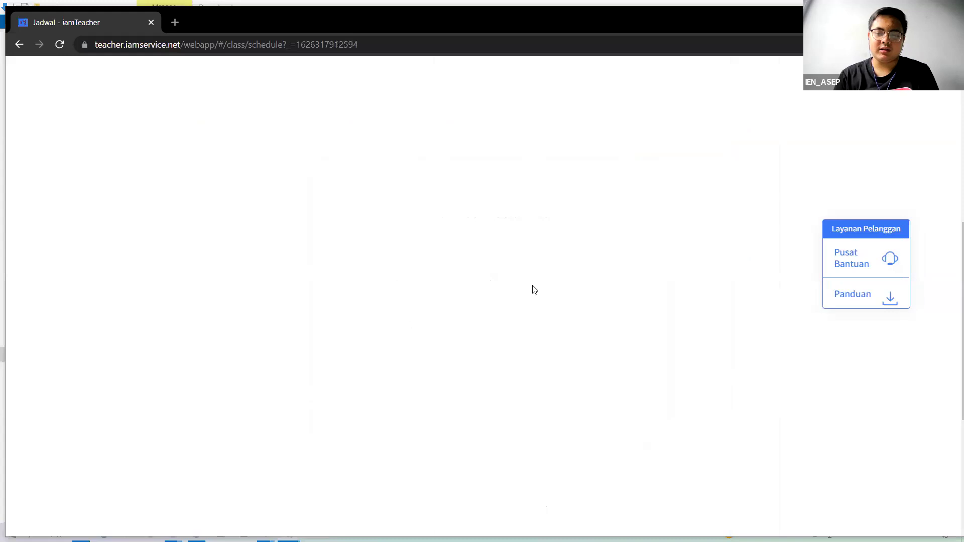
scroll(530, 382, down, 7)
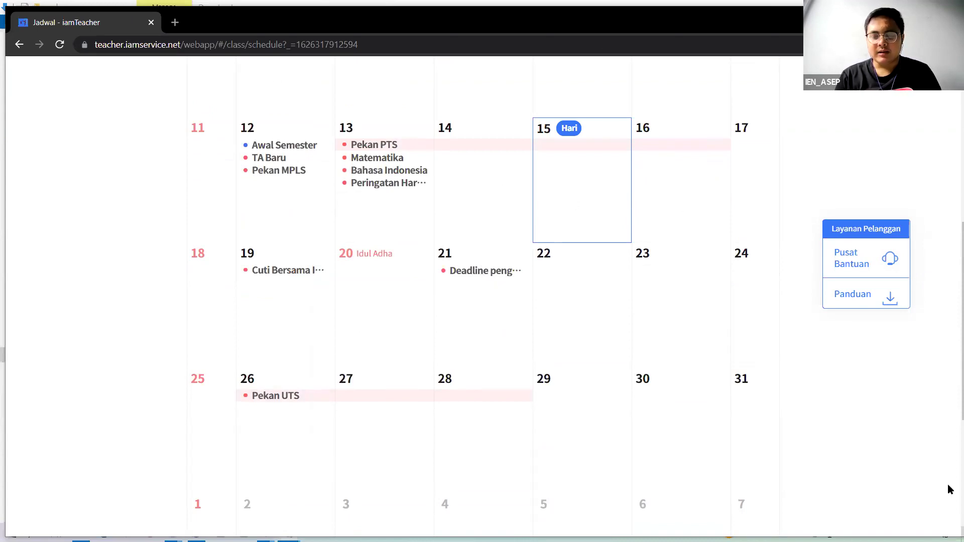
- Open the Kelas Jarak Jauh page and start a new distance-learning class
scroll(455, 196, up, 8)
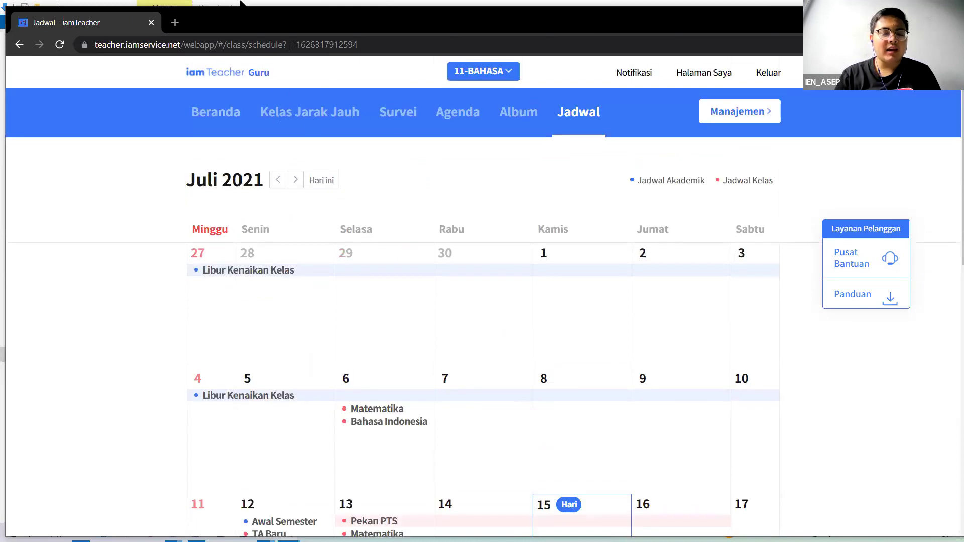
click(305, 120)
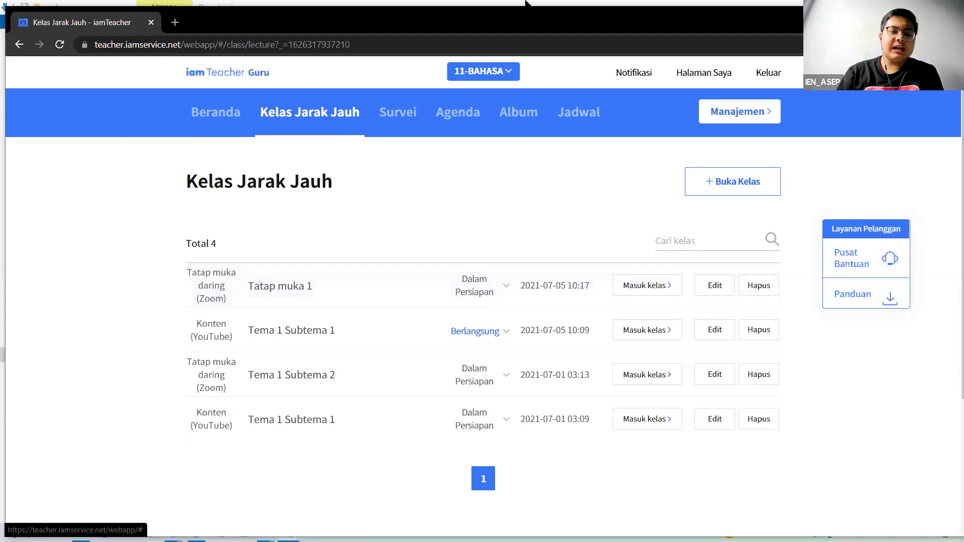
click(313, 121)
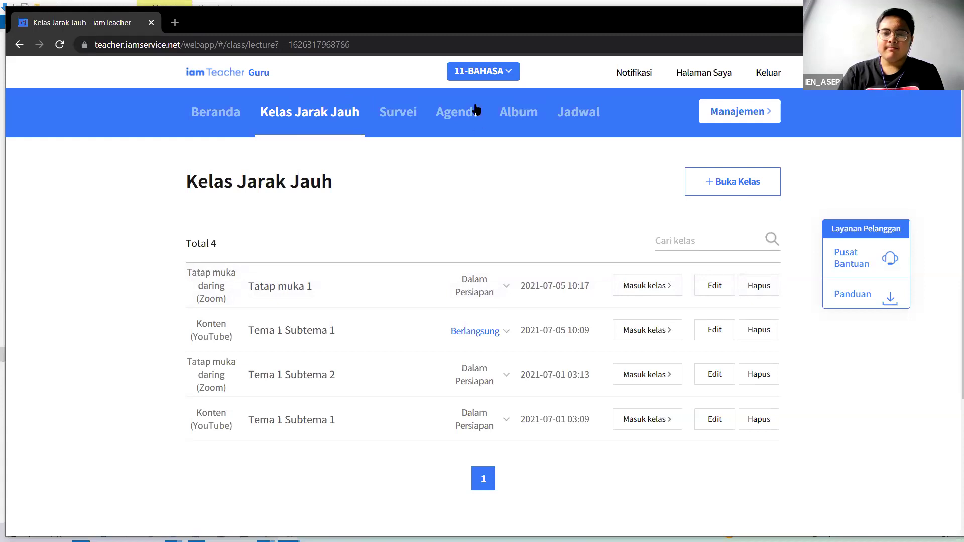
click(346, 115)
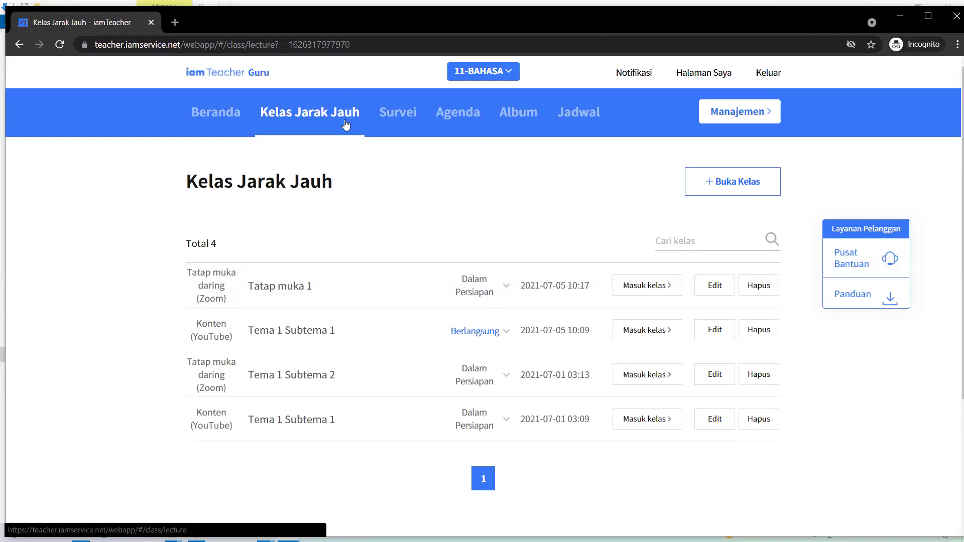
click(737, 184)
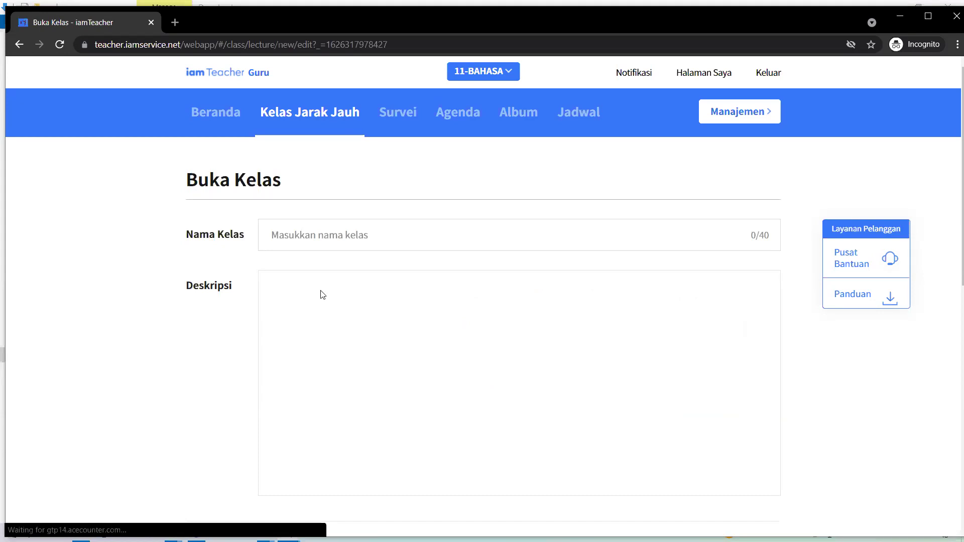
- Examine the Buka Kelas form's description, category, comment, chat and attachment settings, and activate the class name field
scroll(381, 218, down, 2)
scroll(383, 218, down, 1)
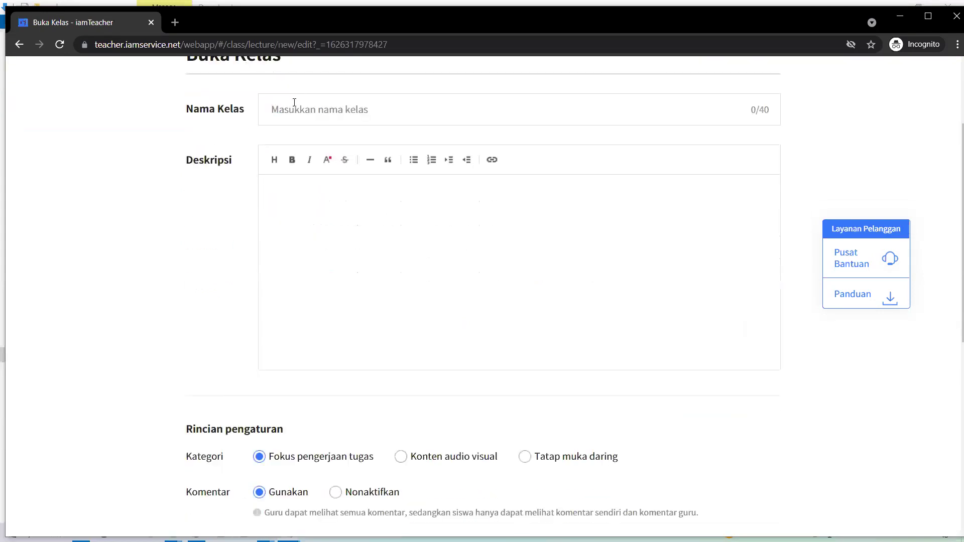
scroll(305, 202, down, 4)
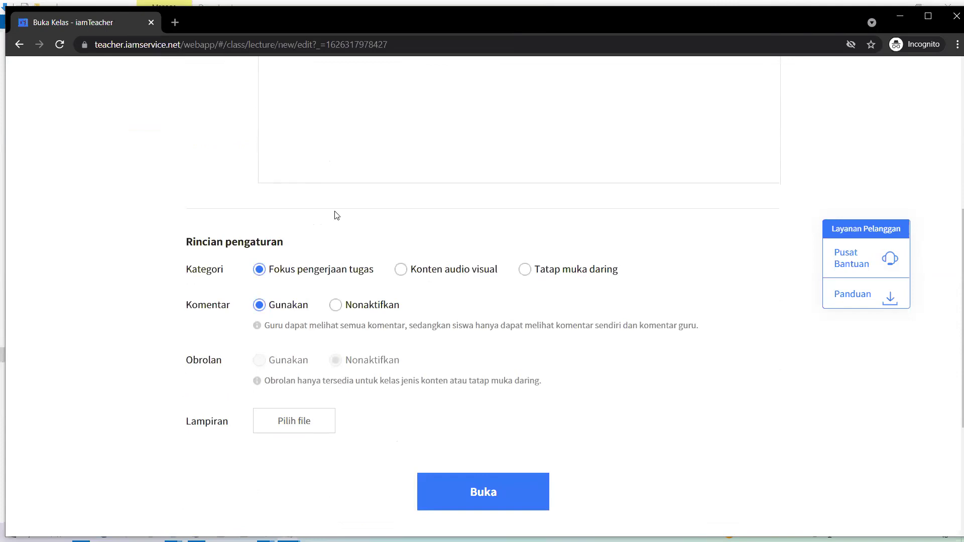
scroll(335, 213, up, 5)
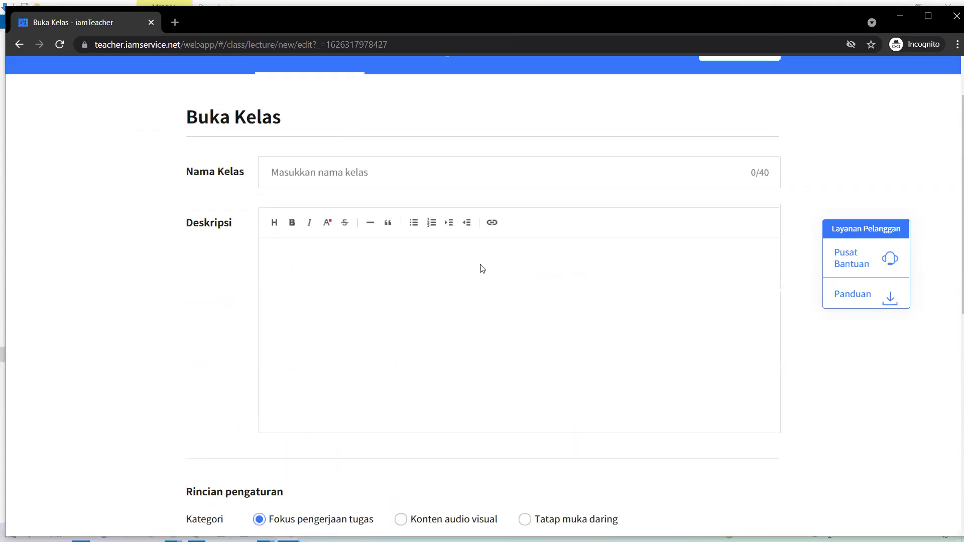
scroll(324, 371, down, 5)
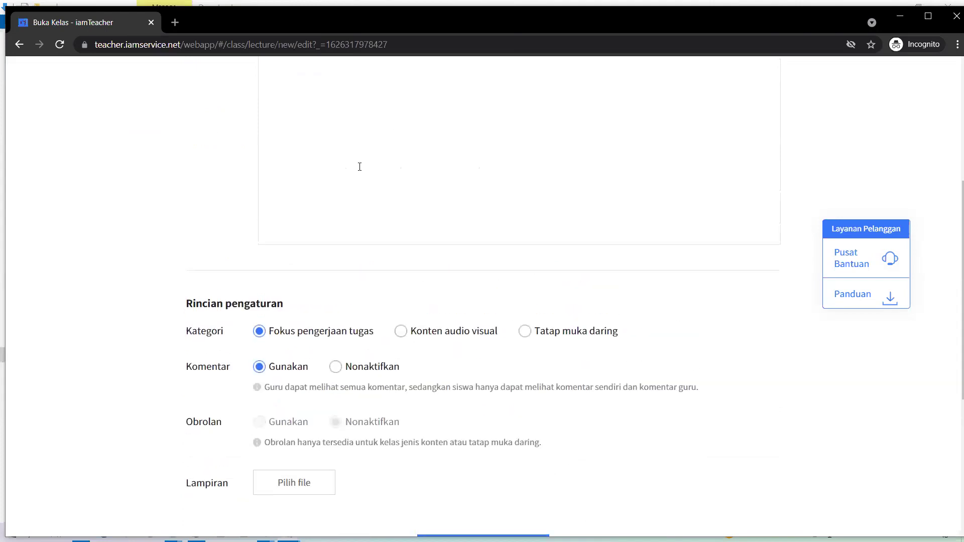
scroll(357, 165, up, 5)
click(338, 176)
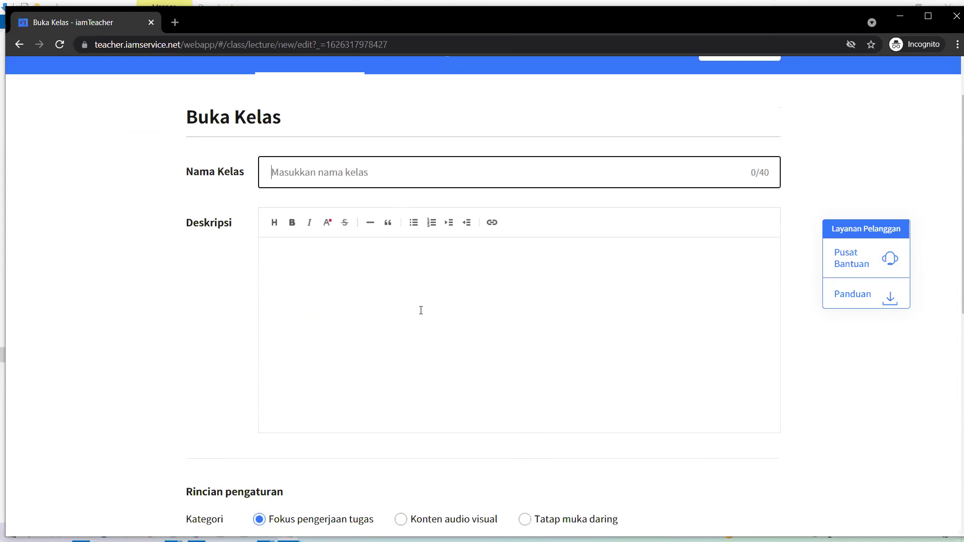
- Enter "Tema 1 Subtema 1" as the class name (Nama Kelas)
text(Tema 1 )
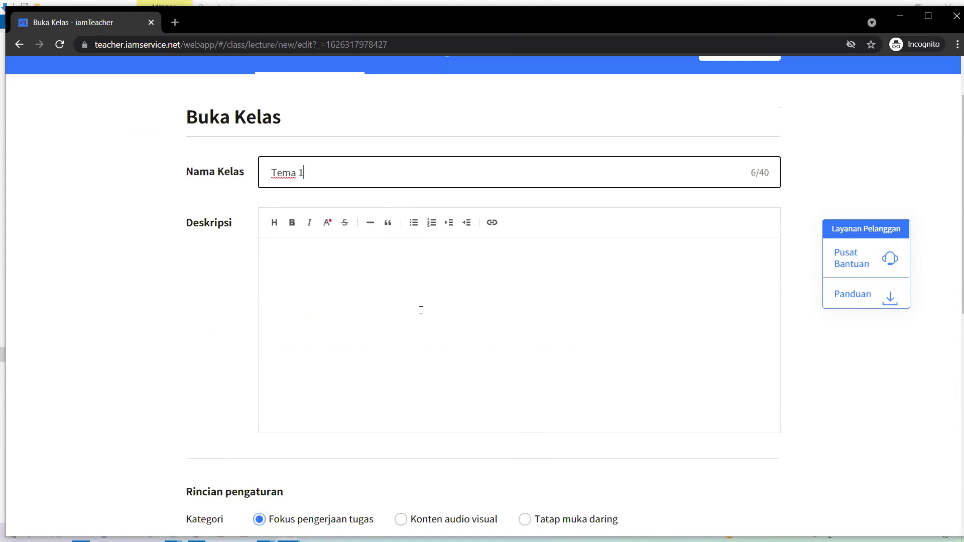
text(S)
key(BackSpace)
text(sUB)
key(BackSpace)
key(BackSpace)
key(BackSpace)
text(Subtema 1)
- Fill in the class description (Deskripsi) with "Silakan kerjakan tugas berikut"
click(352, 280)
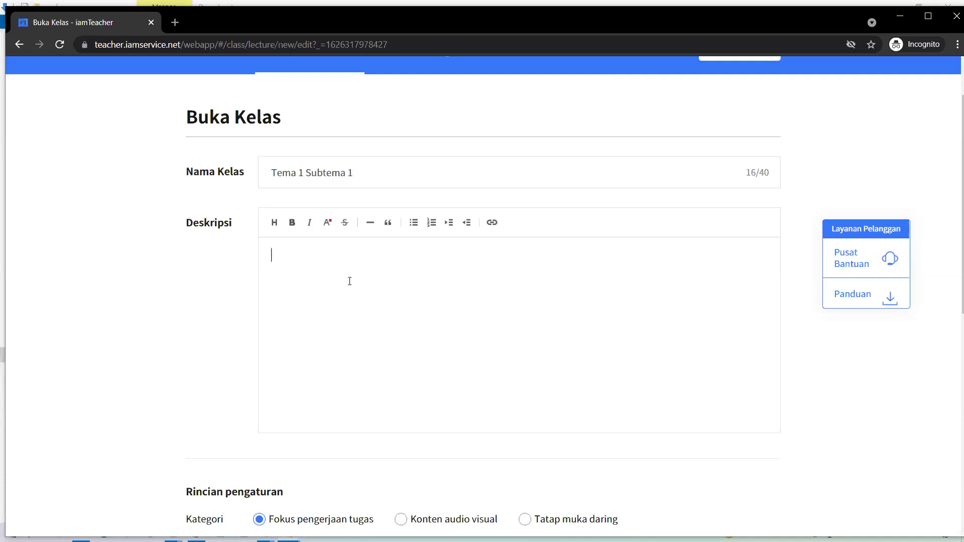
text(Silakan kerjakan)
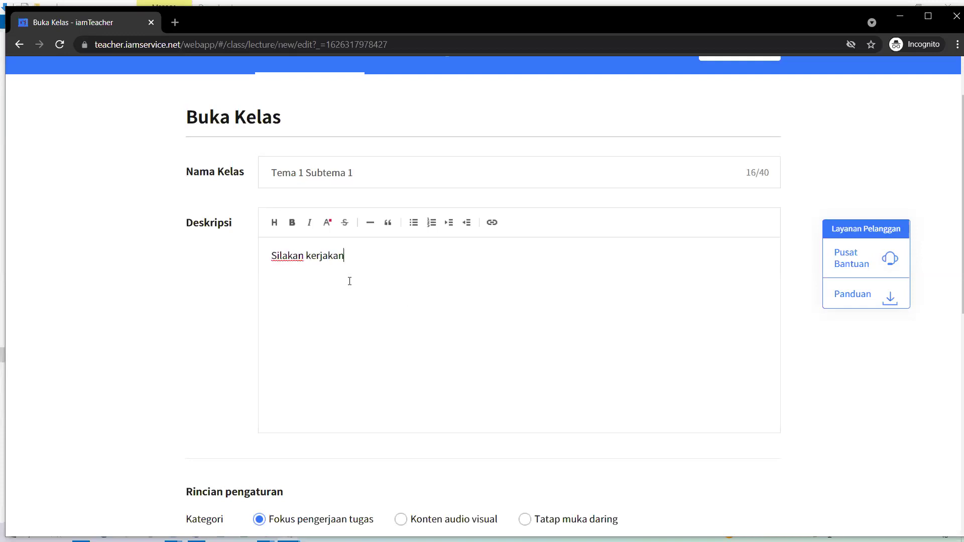
text( tugas berikut)
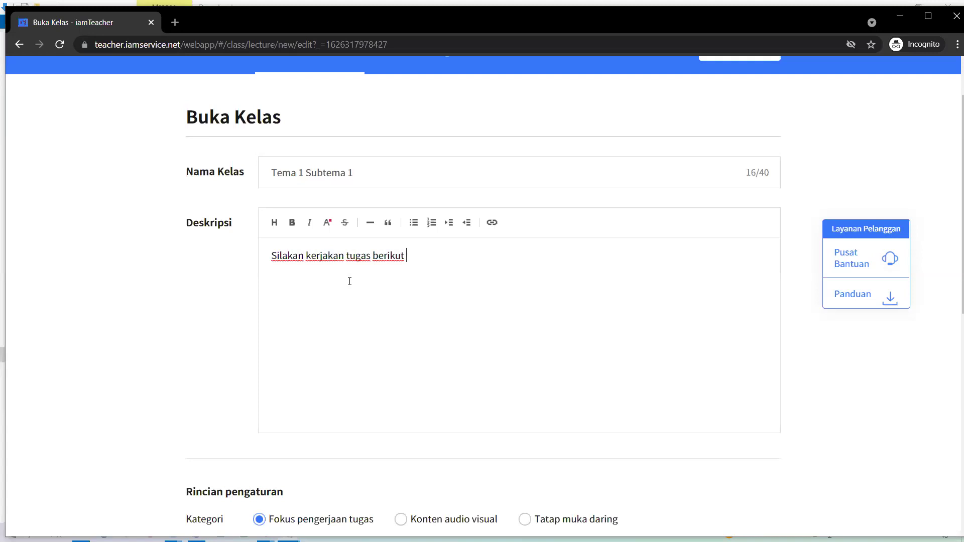
key(BackSpace)
text(.)
key(BackSpace)
- Try the category Konten audio visual as well as Tatap muka daring, and set Obrolan to Gunakan for the latter
scroll(350, 281, down, 5)
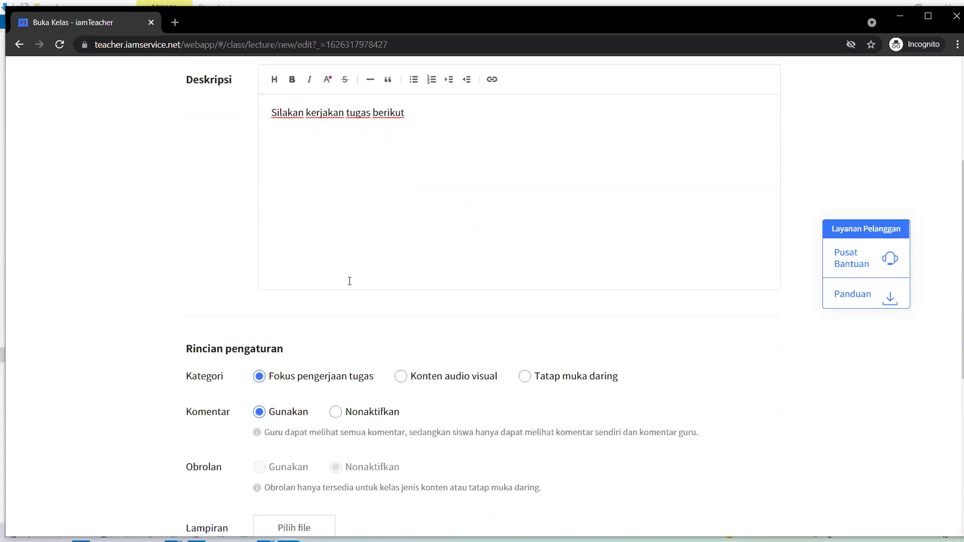
scroll(343, 269, up, 1)
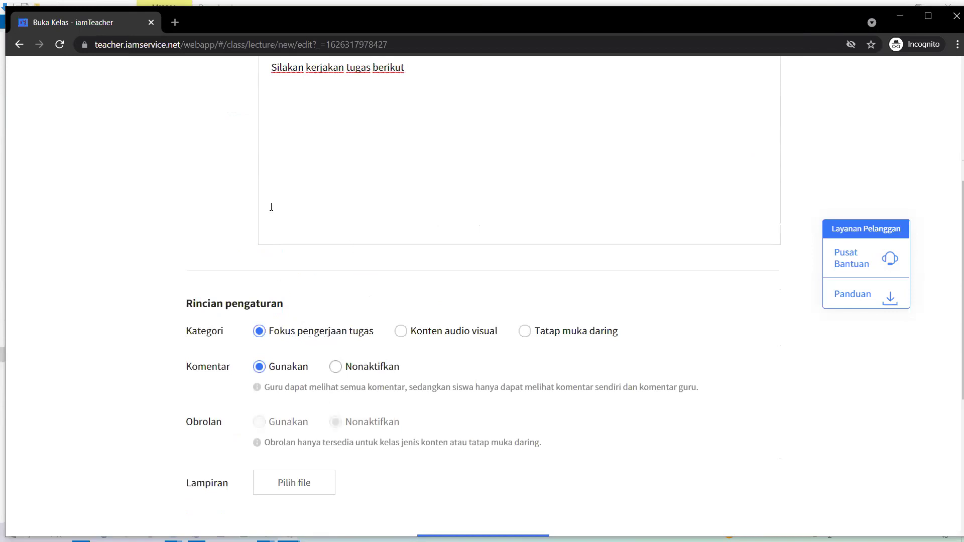
click(447, 341)
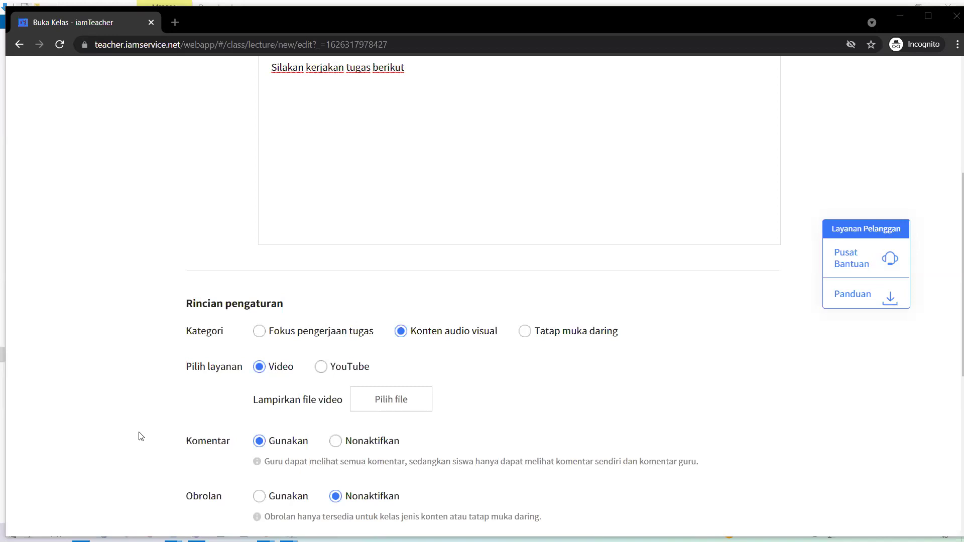
click(524, 331)
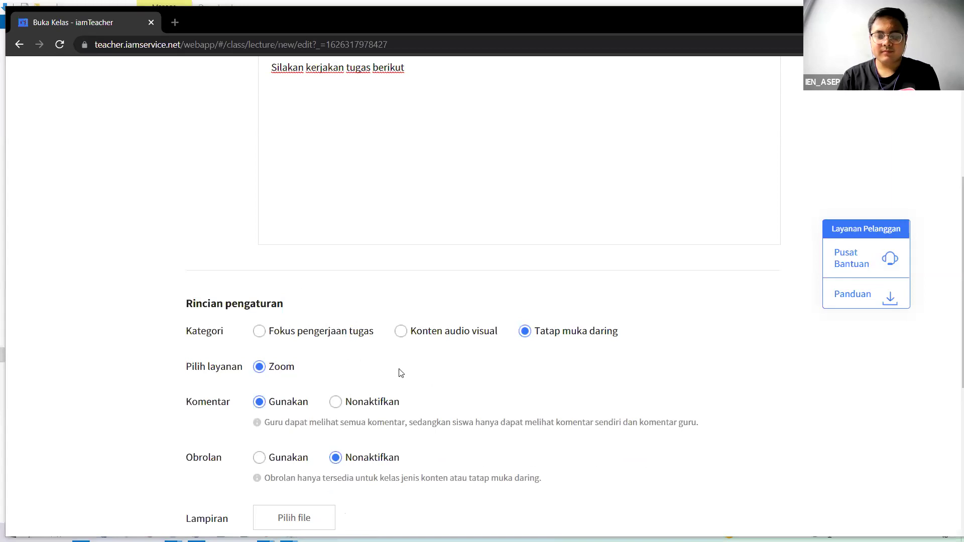
scroll(398, 372, down, 3)
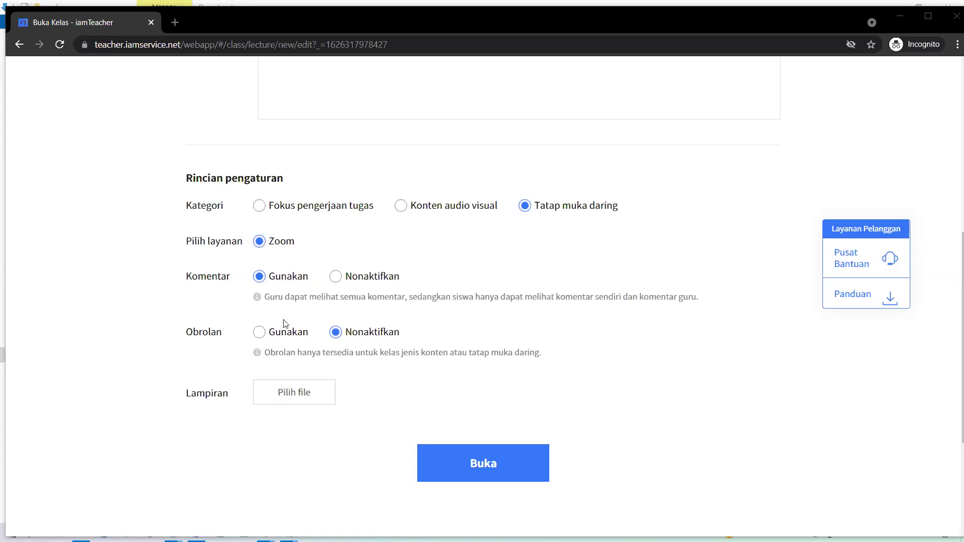
click(261, 332)
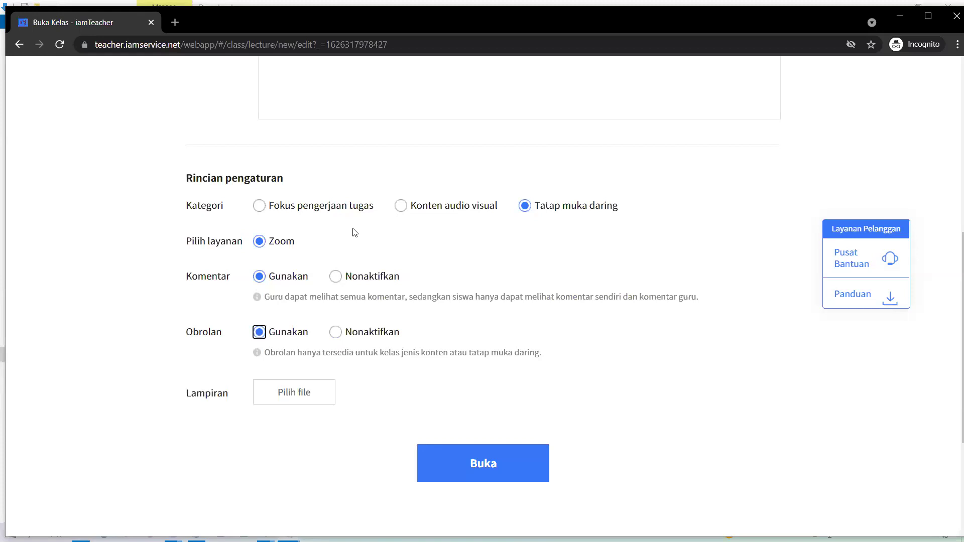
- Attach the file "Materi Pembelajaran Tema 2 Subtema 3.pptx" from the Bahan Ajar folder to the class
click(296, 399)
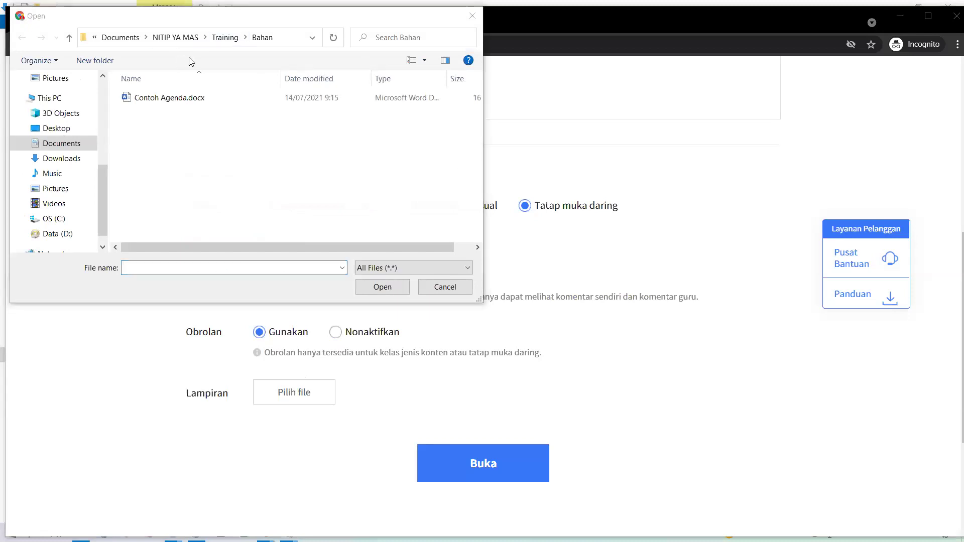
click(176, 38)
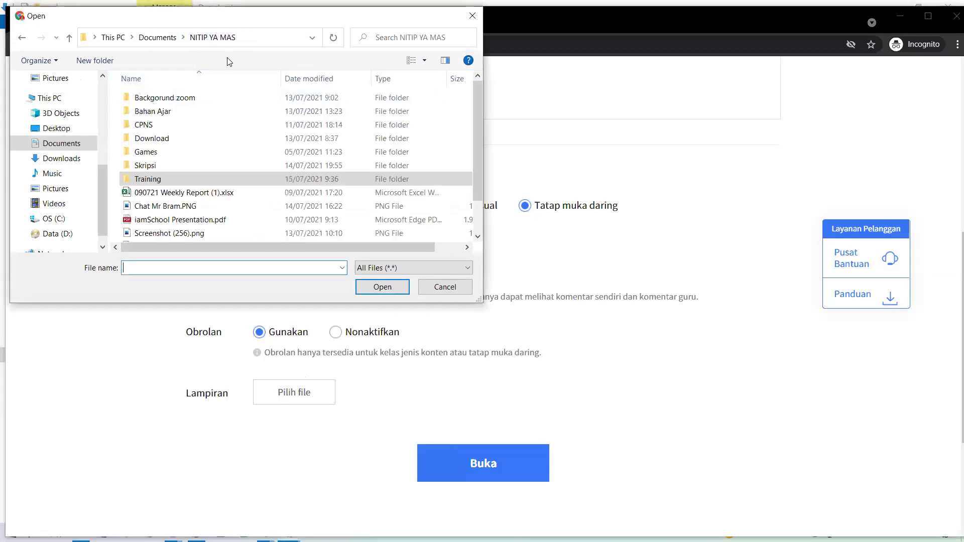
double_click(179, 111)
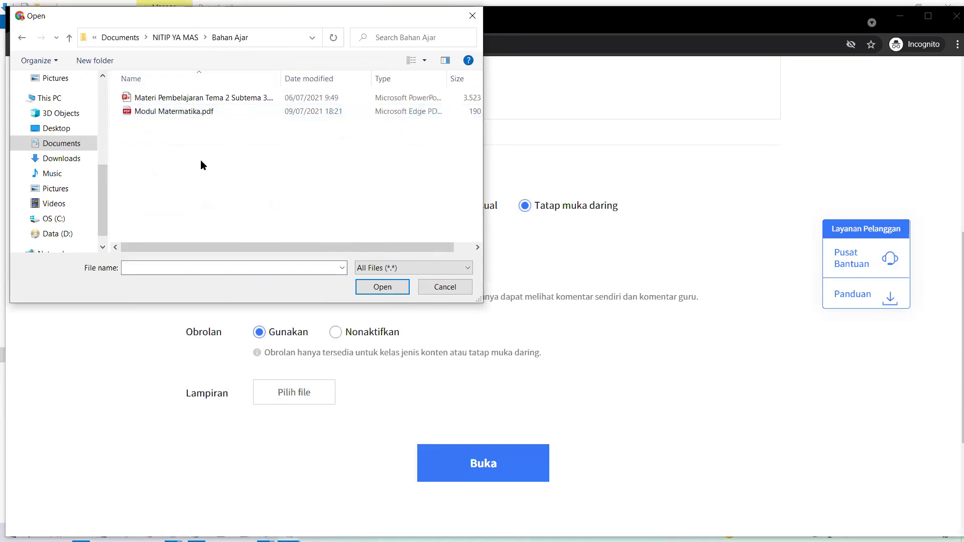
click(198, 97)
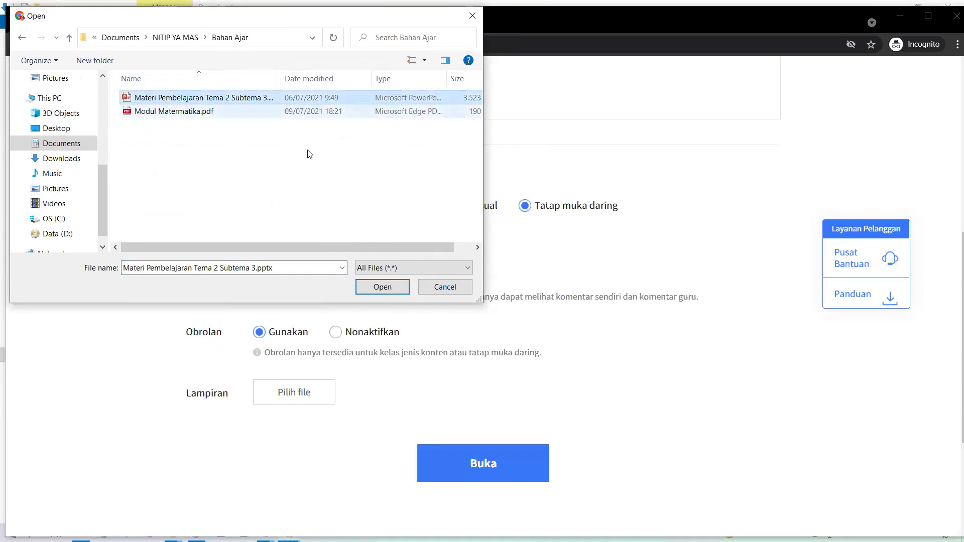
click(367, 286)
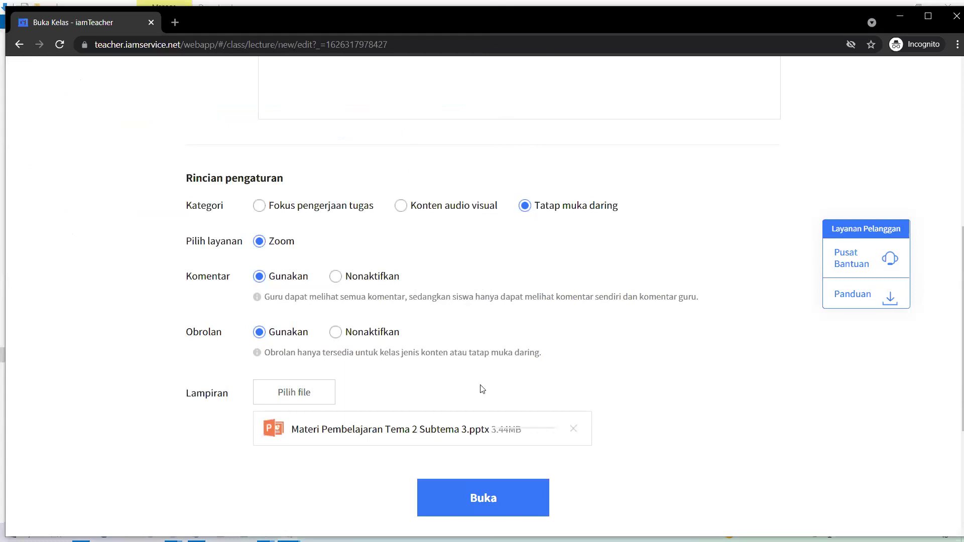
- Set the class category to Fokus pengerjaan tugas and submit the form to open the class
scroll(630, 360, down, 3)
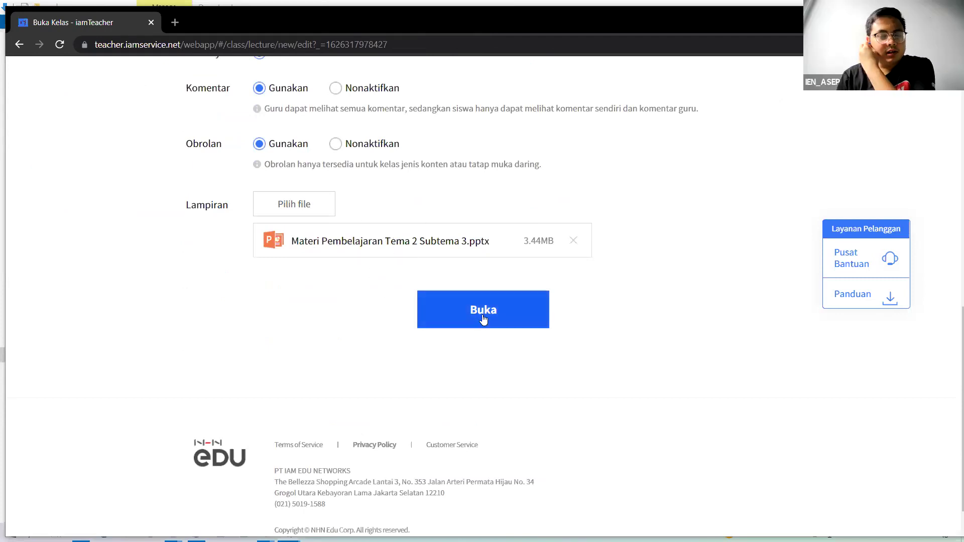
scroll(483, 319, up, 4)
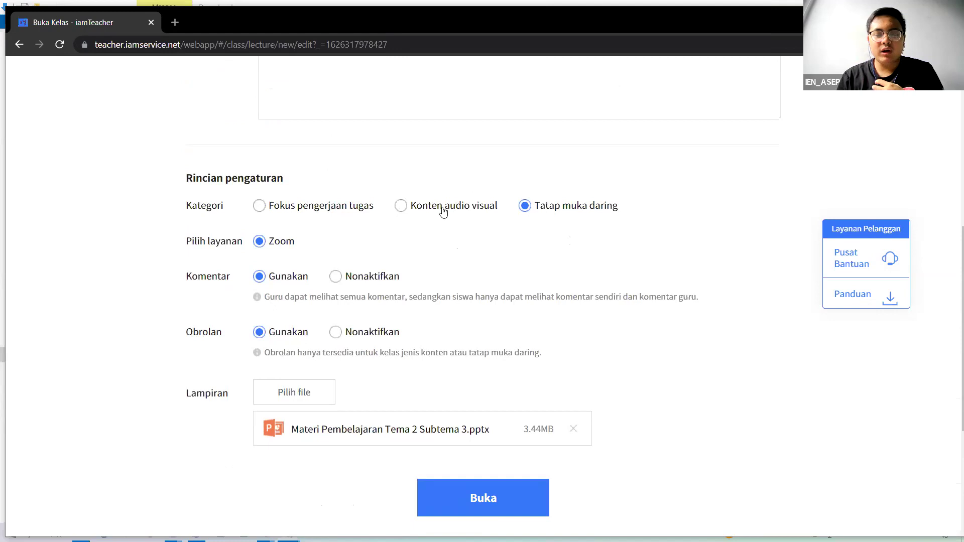
click(303, 211)
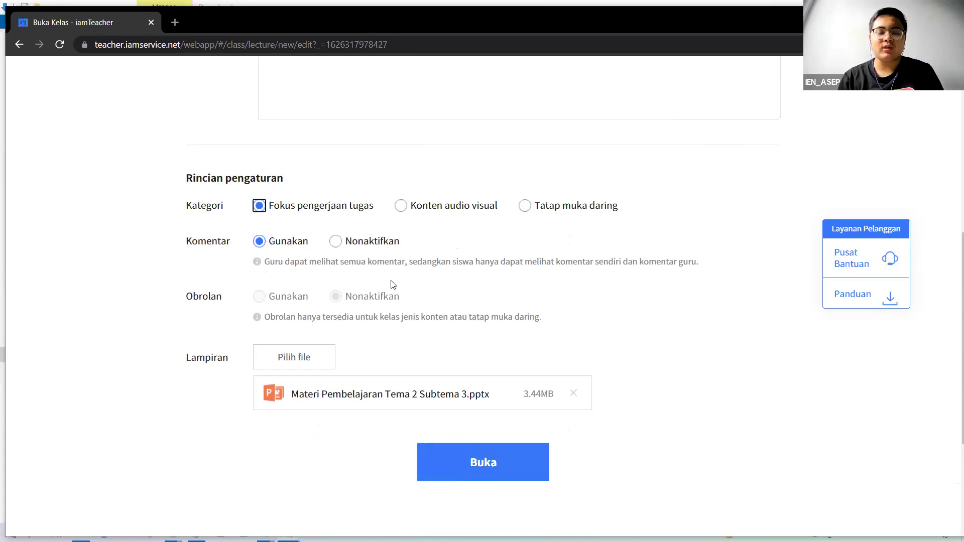
scroll(474, 376, down, 3)
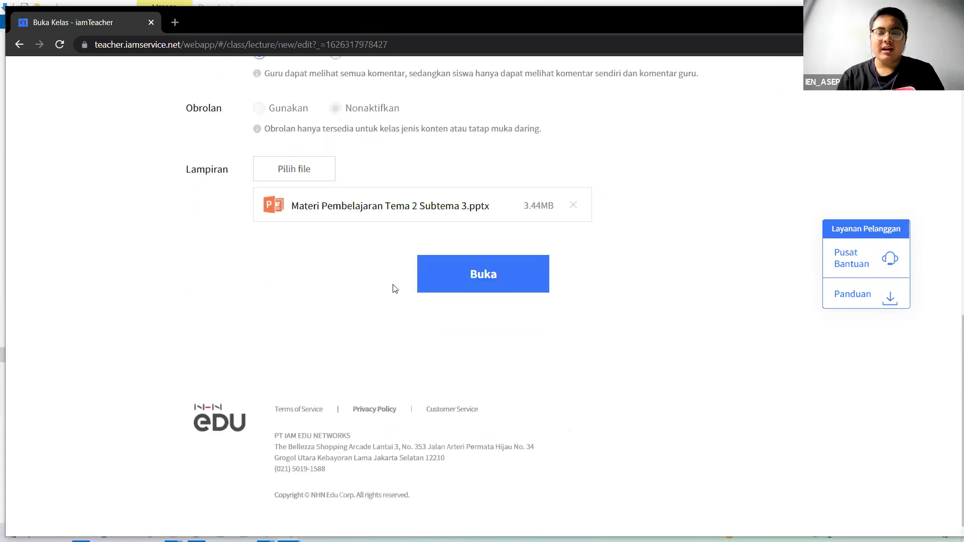
click(476, 277)
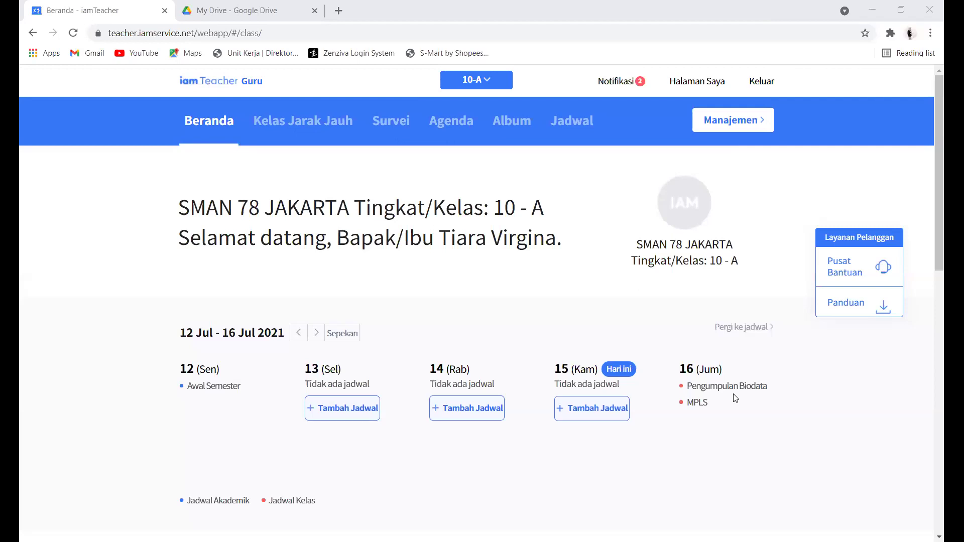
- Open a blank Buka Kelas form from Kelas Jarak Jauh for class 10-A and examine its fields and detail settings
click(293, 138)
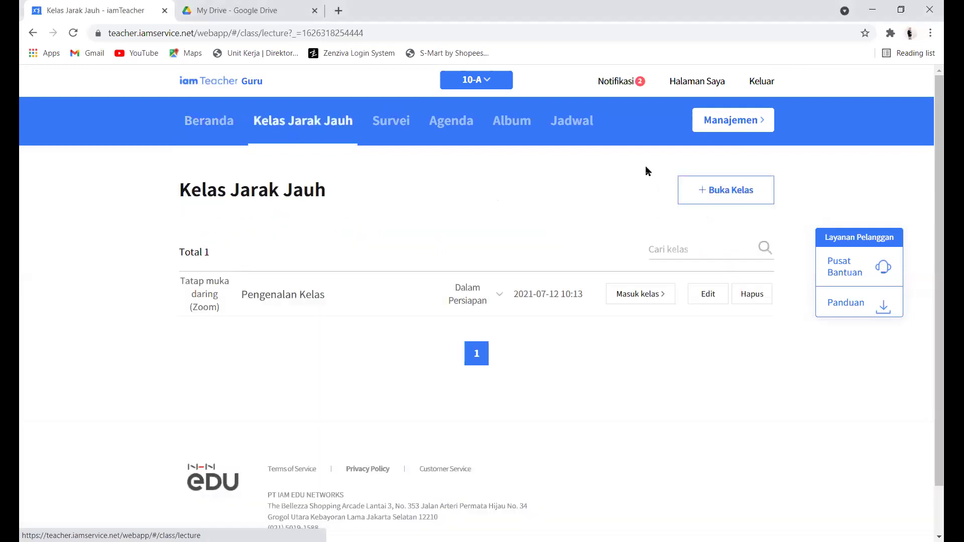
click(735, 194)
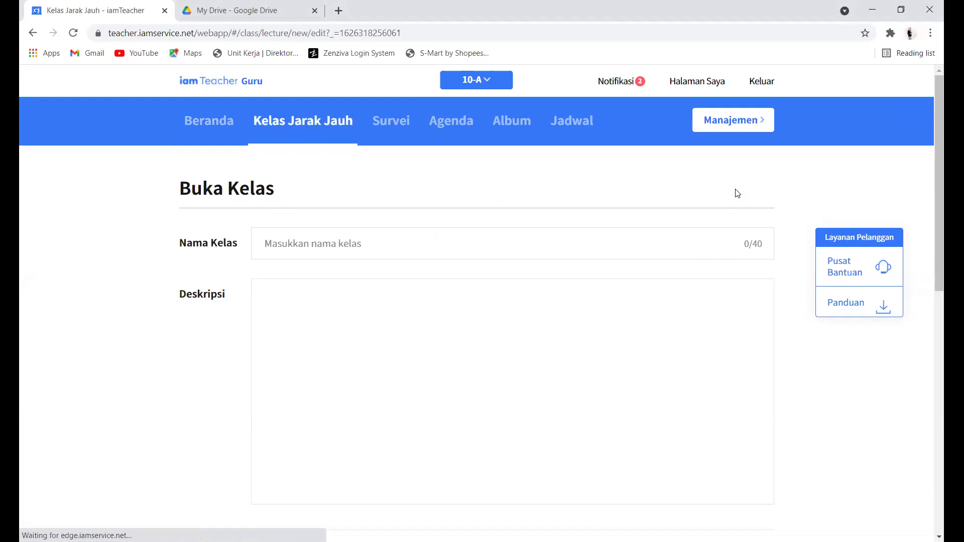
click(383, 239)
scroll(384, 238, down, 1)
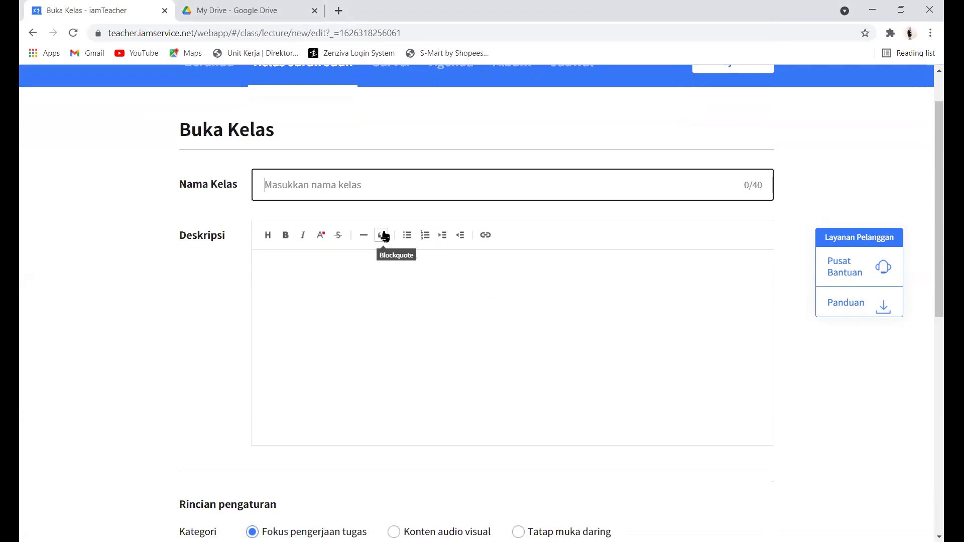
scroll(384, 236, down, 1)
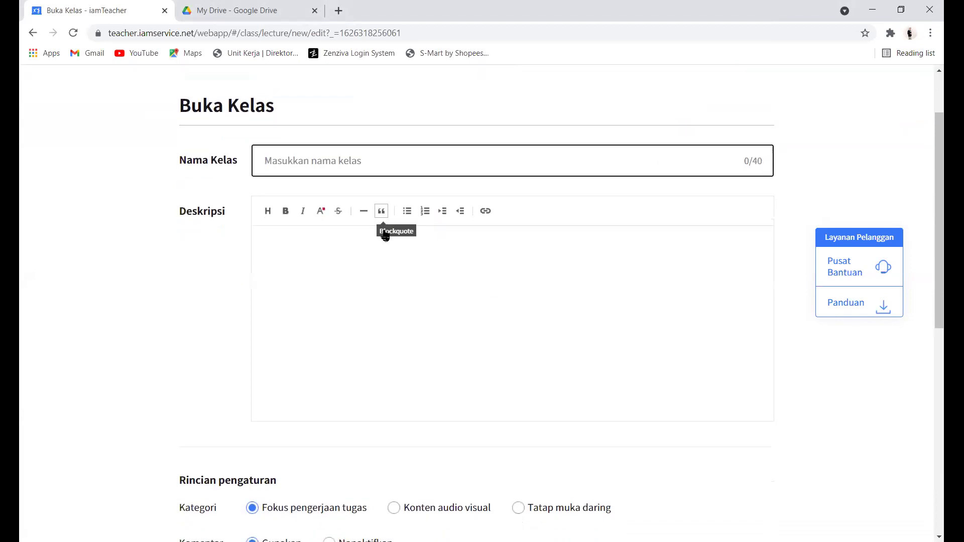
scroll(385, 231, down, 2)
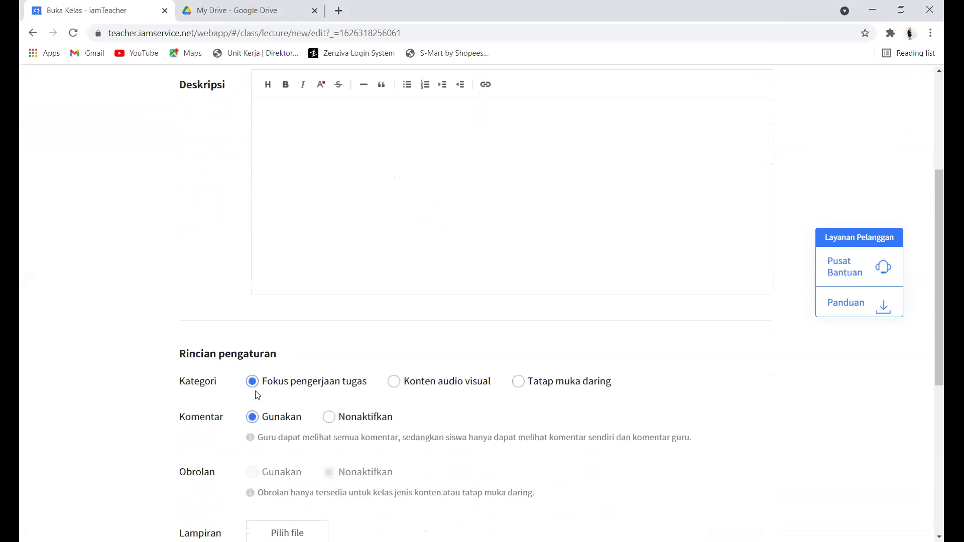
scroll(316, 424, down, 1)
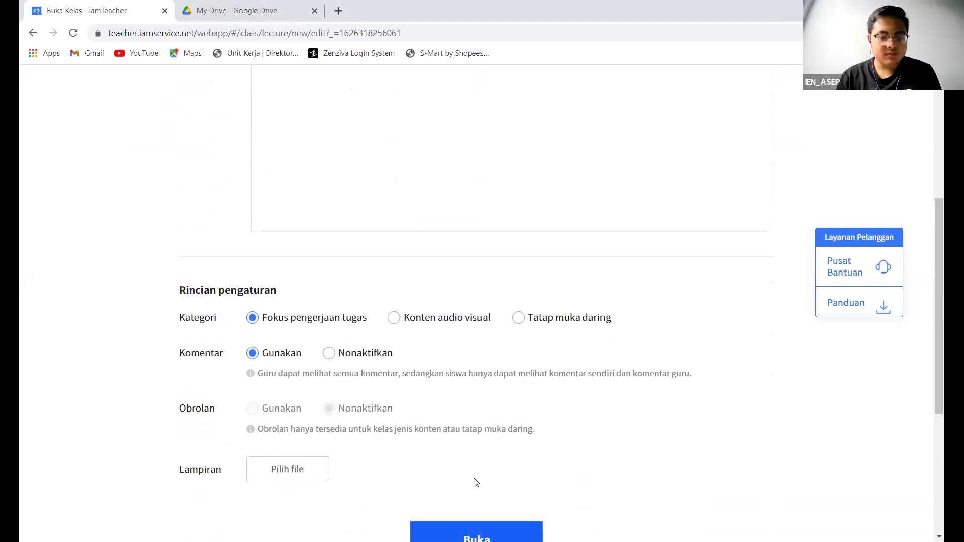
scroll(463, 295, up, 5)
- Return to the Kelas Jarak Jauh list and set the status of the Pengenalan Kelas class to Berlangsung
click(317, 125)
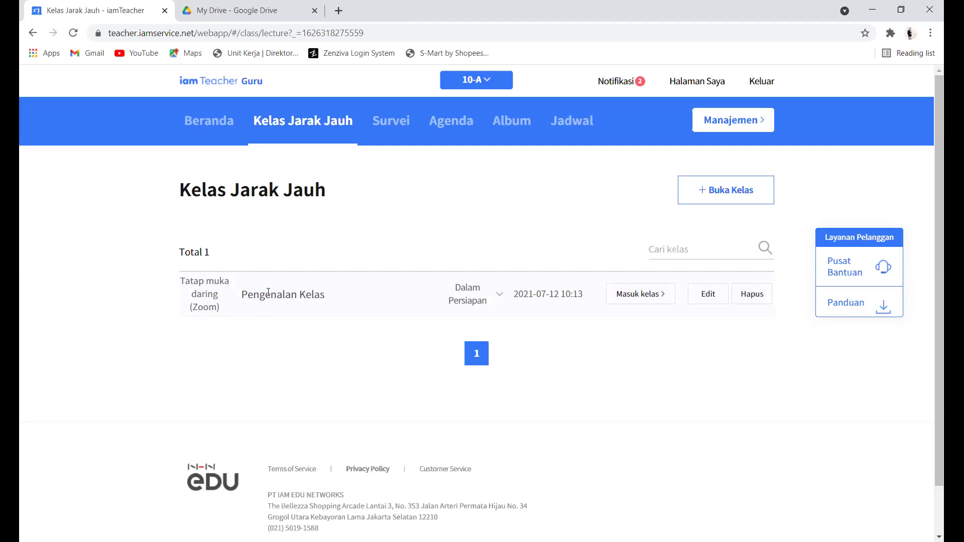
click(500, 297)
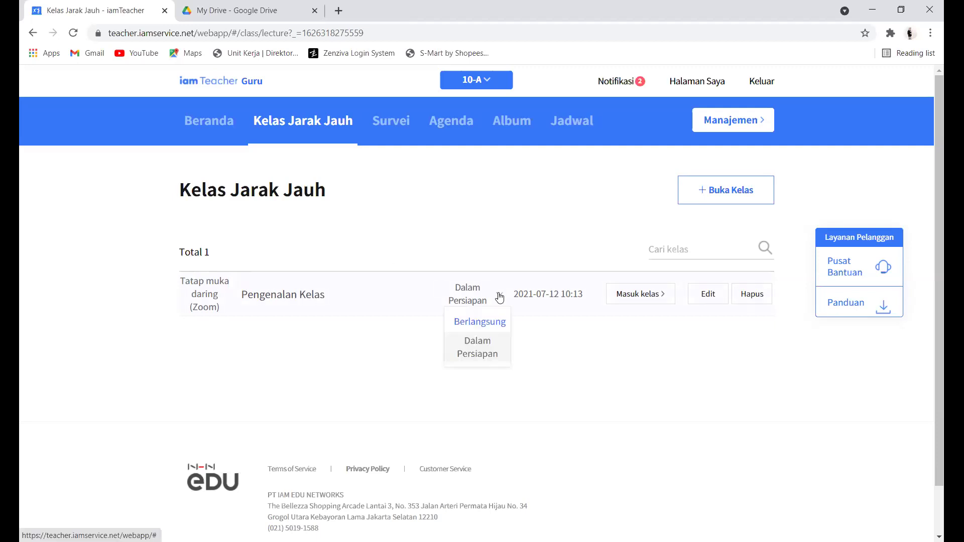
click(496, 323)
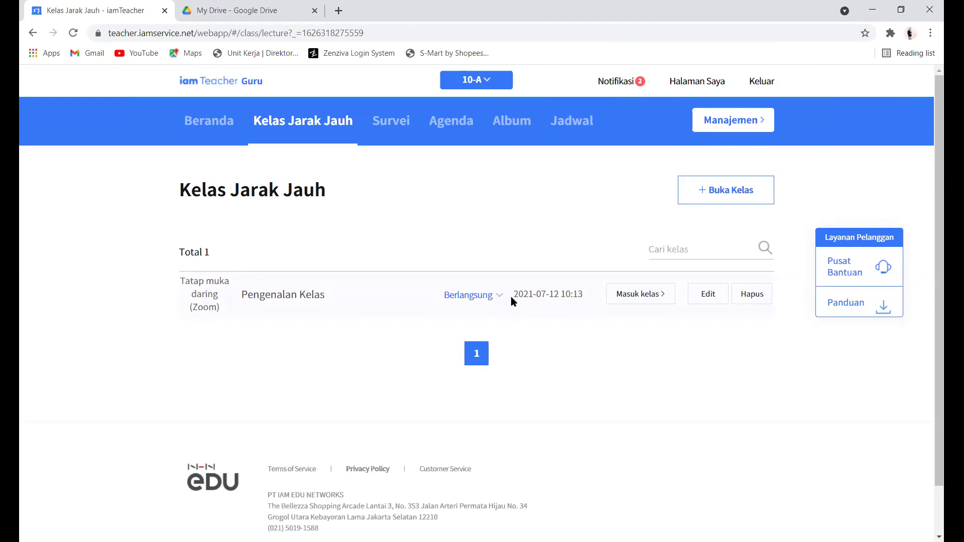
- Enter the Pengenalan Kelas class and view its online face-to-face class page and description
click(637, 294)
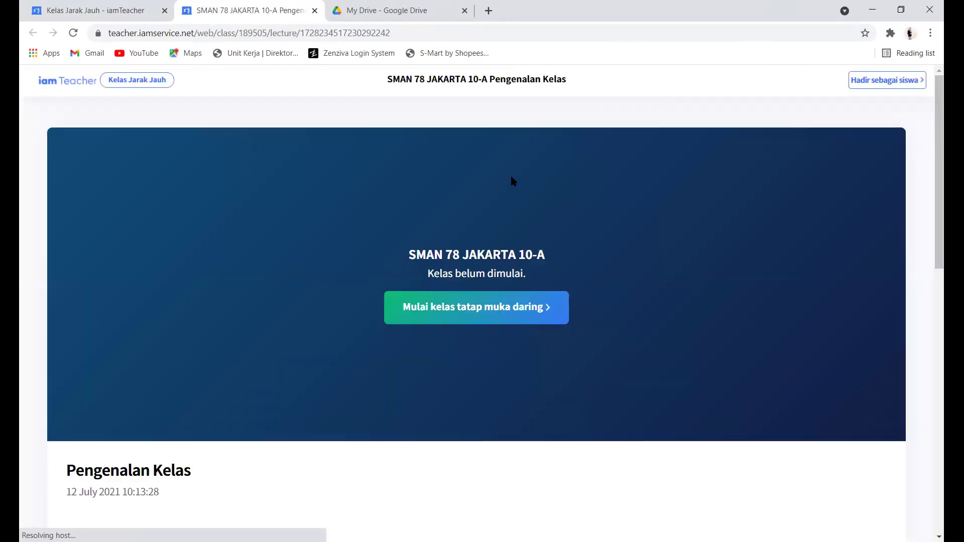
scroll(511, 167, down, 1)
scroll(511, 167, down, 1)
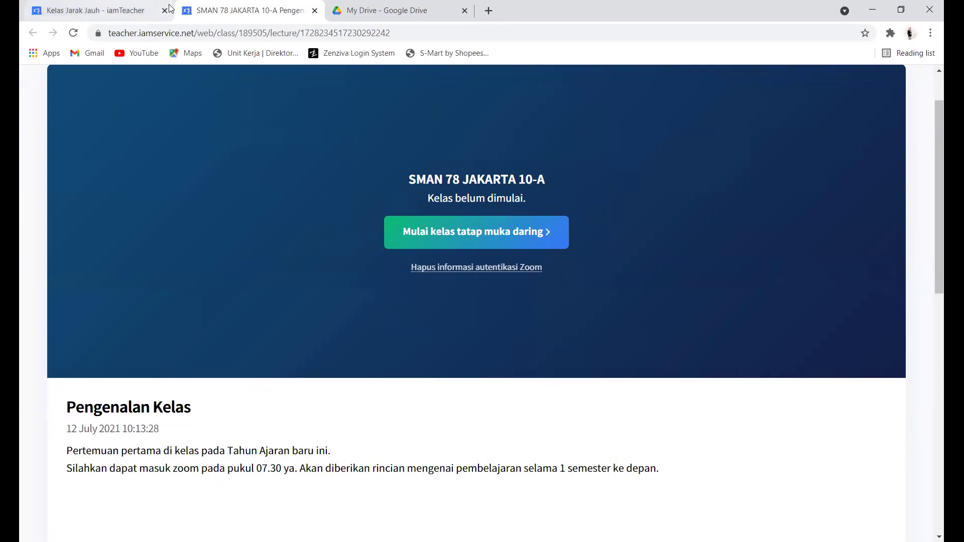
- Open the iamSchool website (school.iamedu.co.id) in a new browser tab alongside the class pages
click(61, 16)
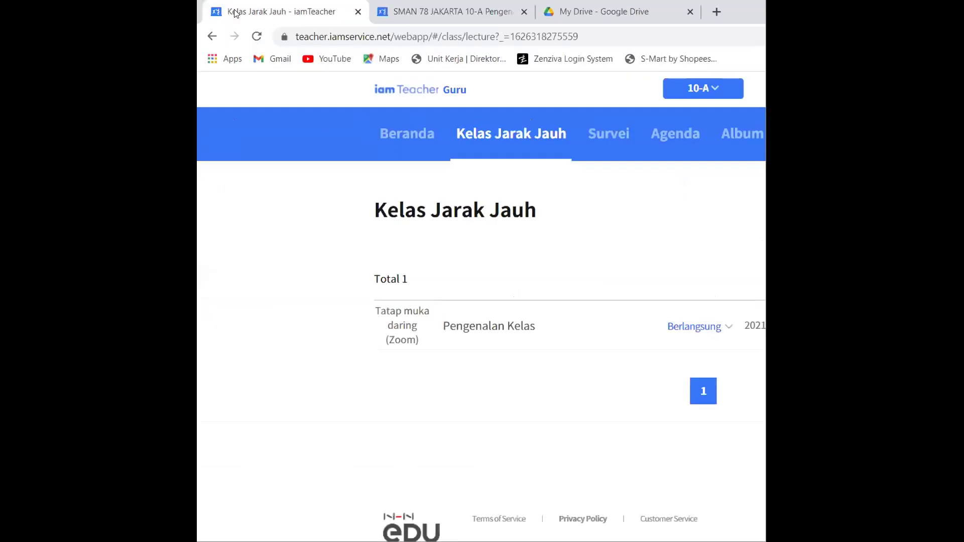
click(437, 12)
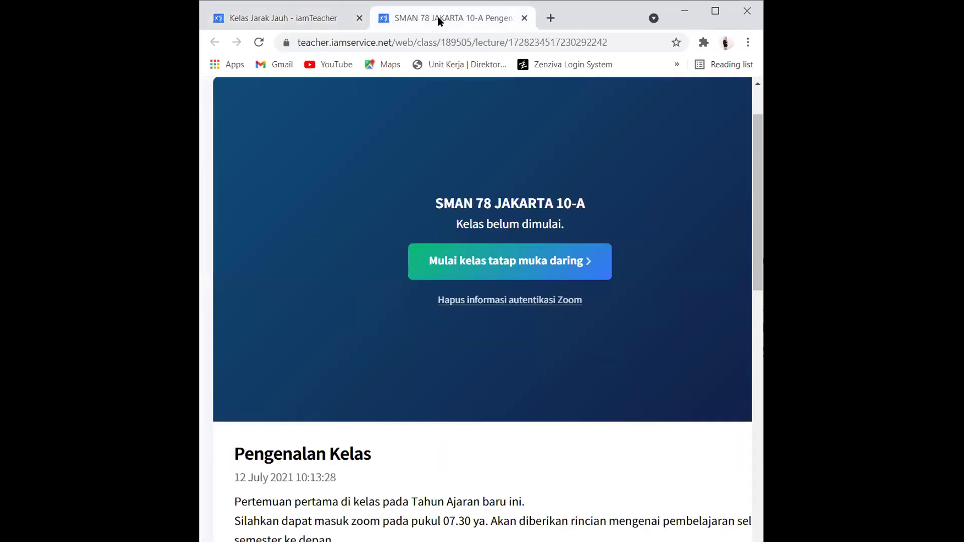
click(548, 20)
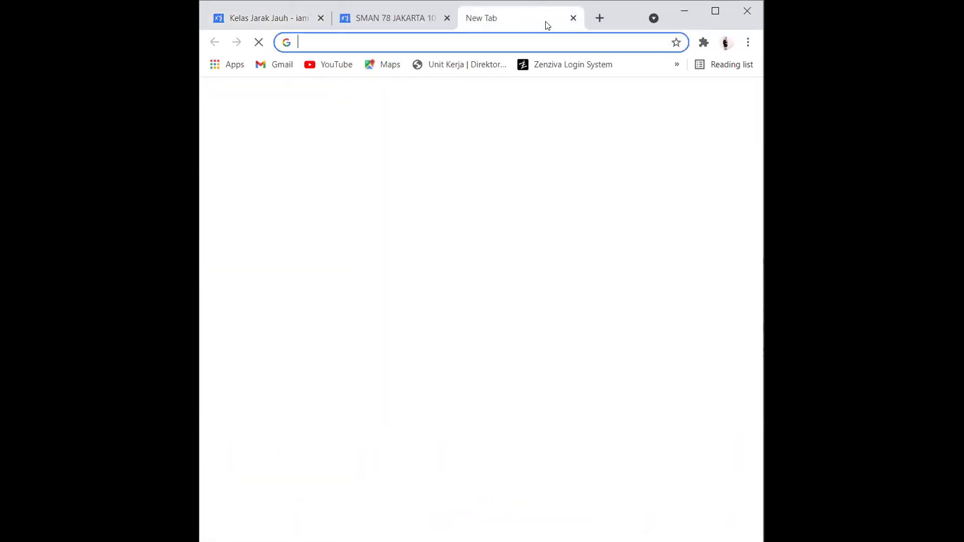
text(school)
key(Return)
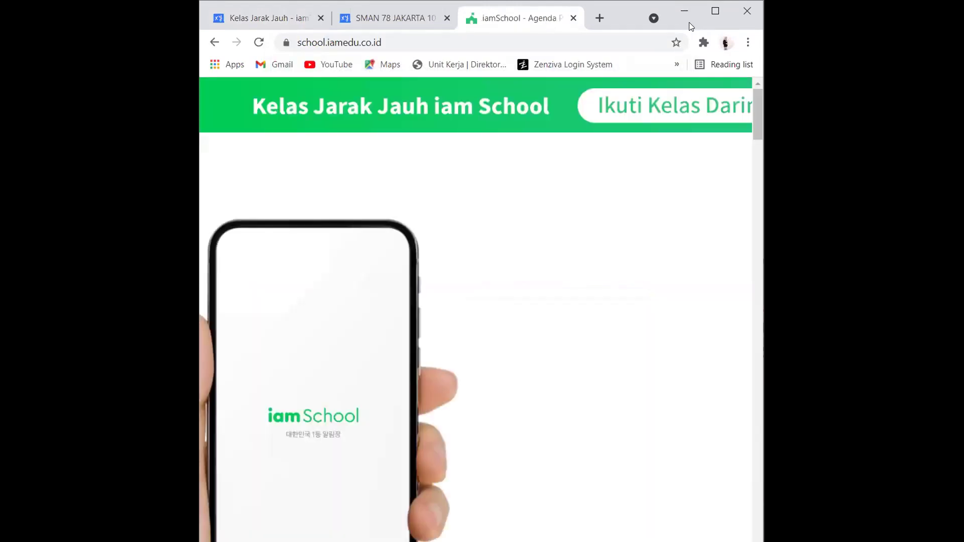
- Follow iamSchool's online class link, enter the SMAN 78 JAKARTA 10 A study room, and view the Pengenalan Kelas lesson page
click(666, 104)
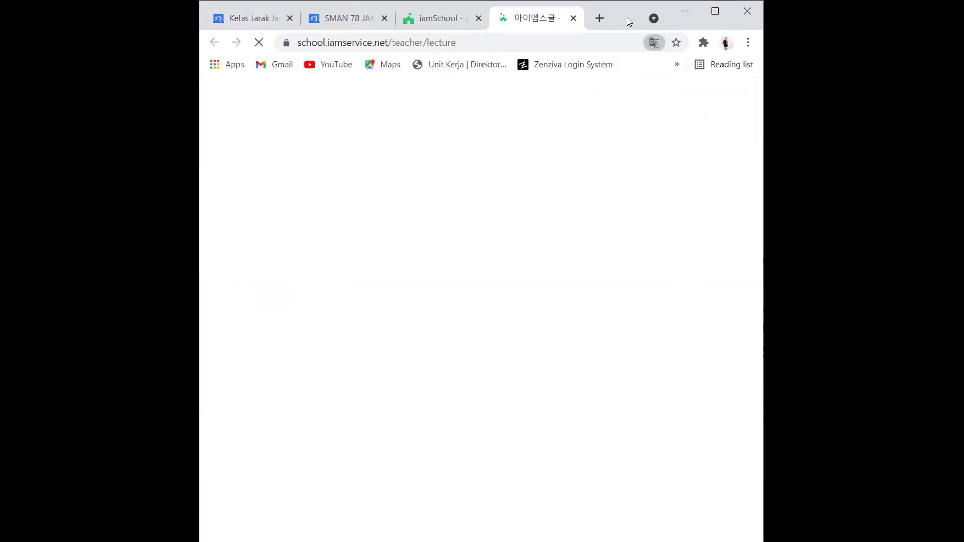
key(super+Up)
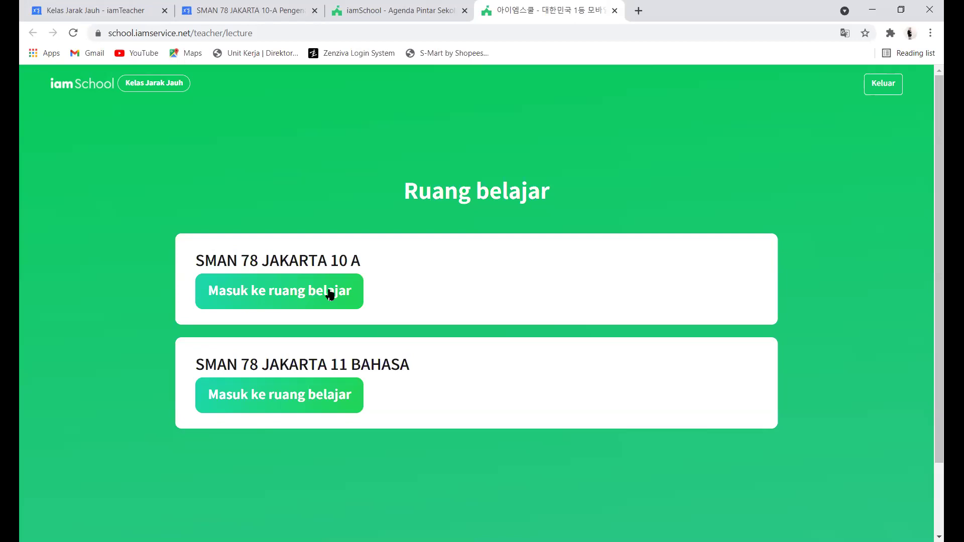
click(330, 292)
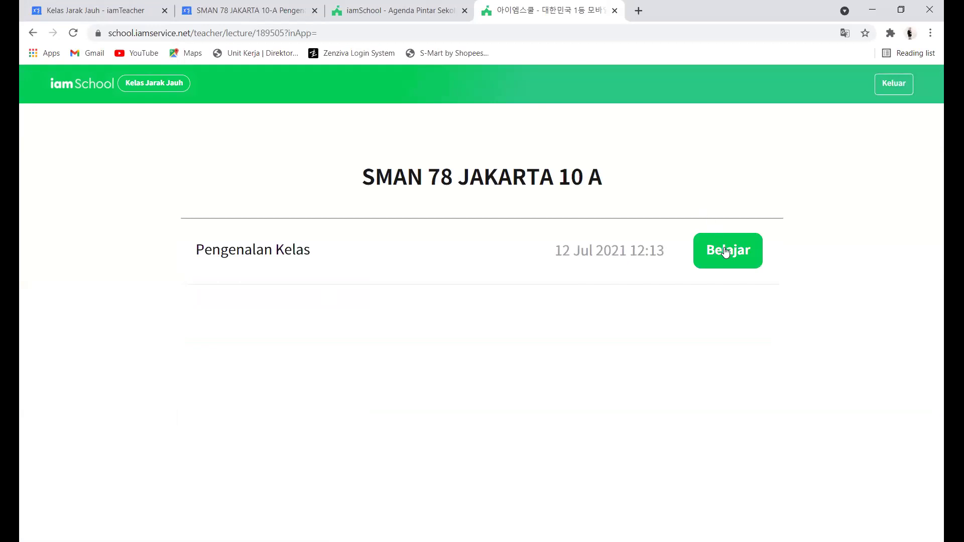
click(725, 252)
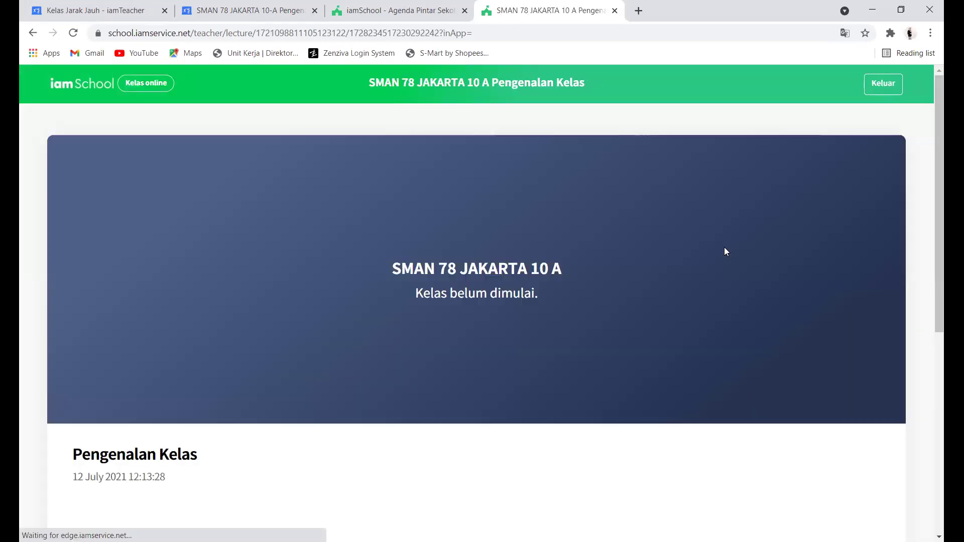
scroll(512, 321, down, 3)
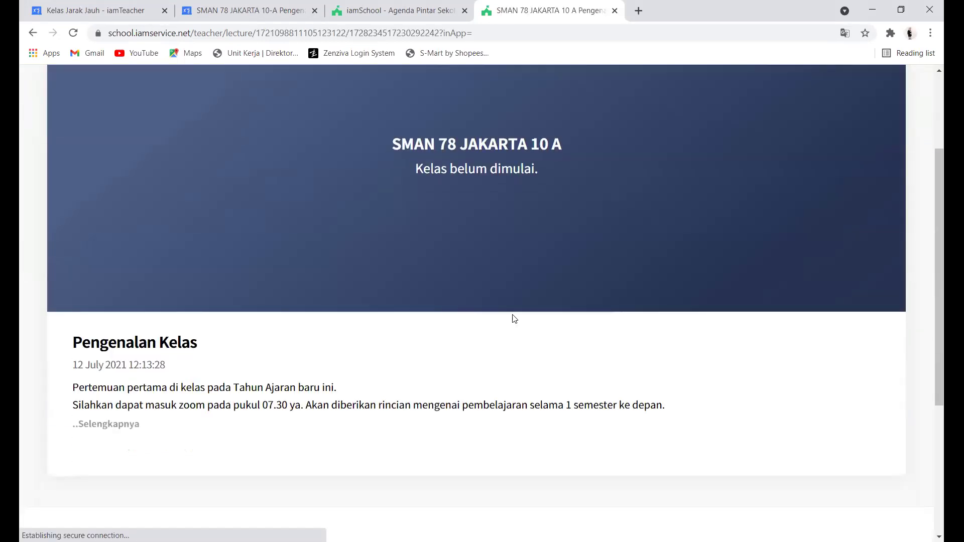
scroll(515, 319, up, 2)
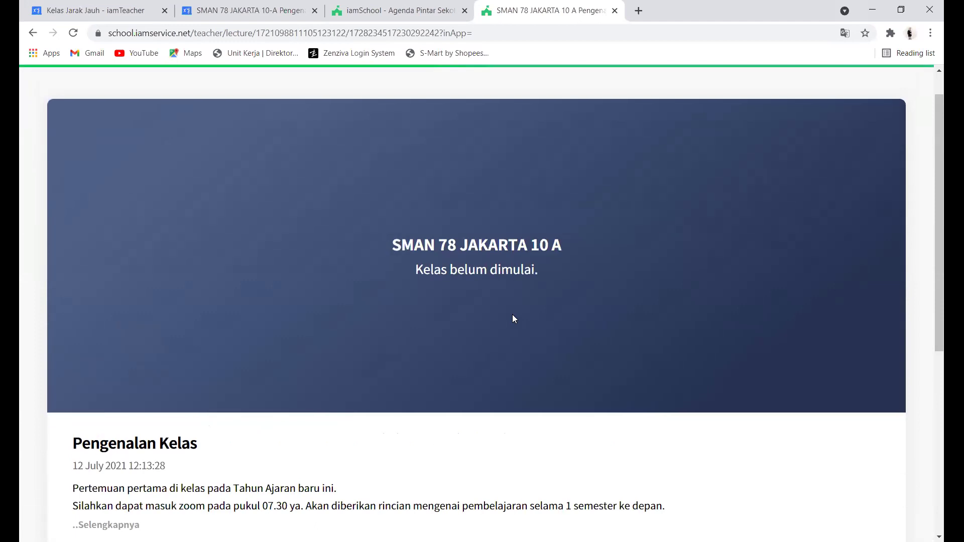
scroll(512, 319, down, 1)
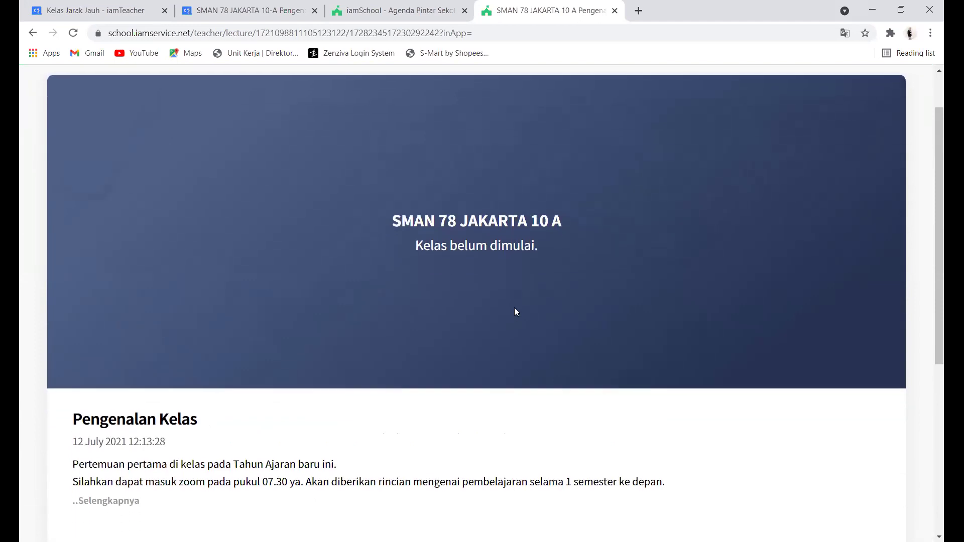
scroll(514, 312, up, 1)
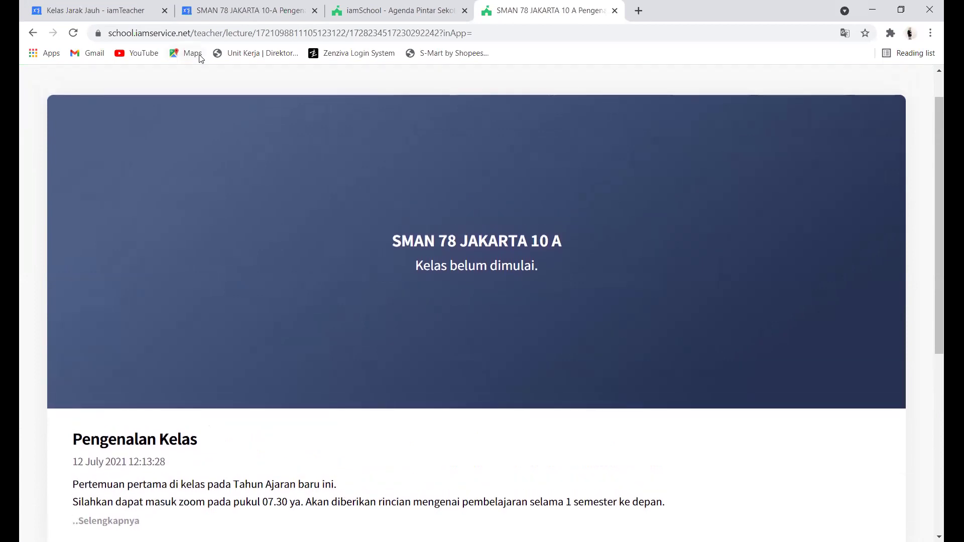
- Return to iamTeacher's Kelas Jarak Jauh page, open a new Buka Kelas form, and name the class "Tema 1 Subtema 1"
click(184, 9)
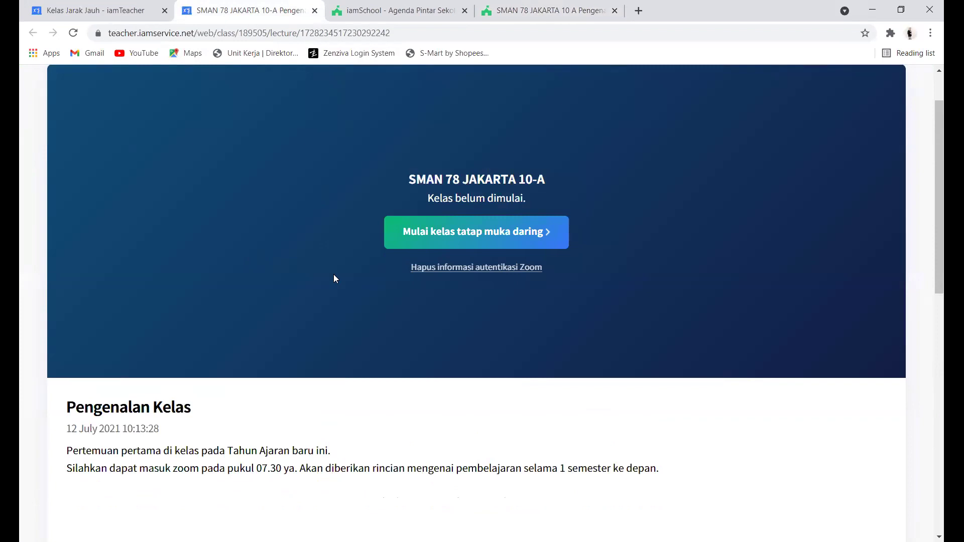
click(121, 11)
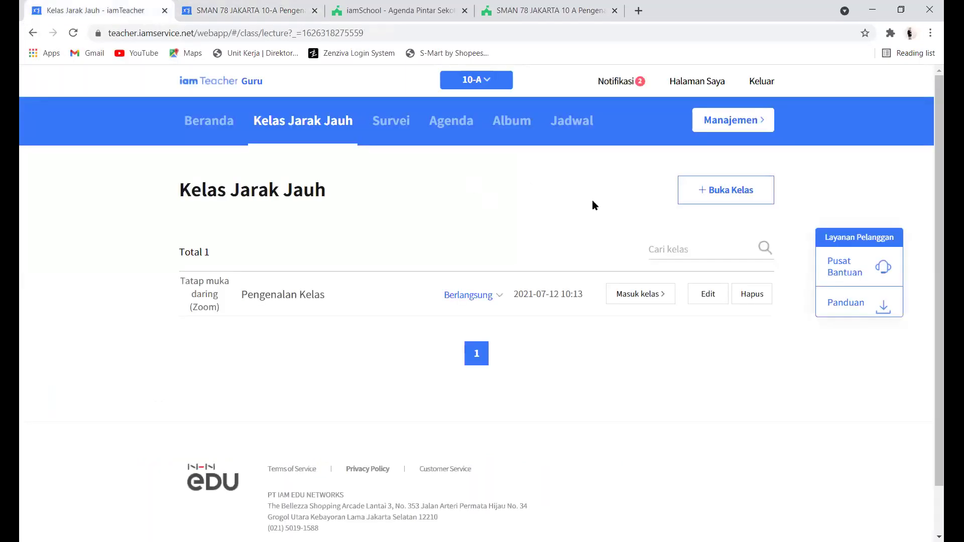
click(709, 198)
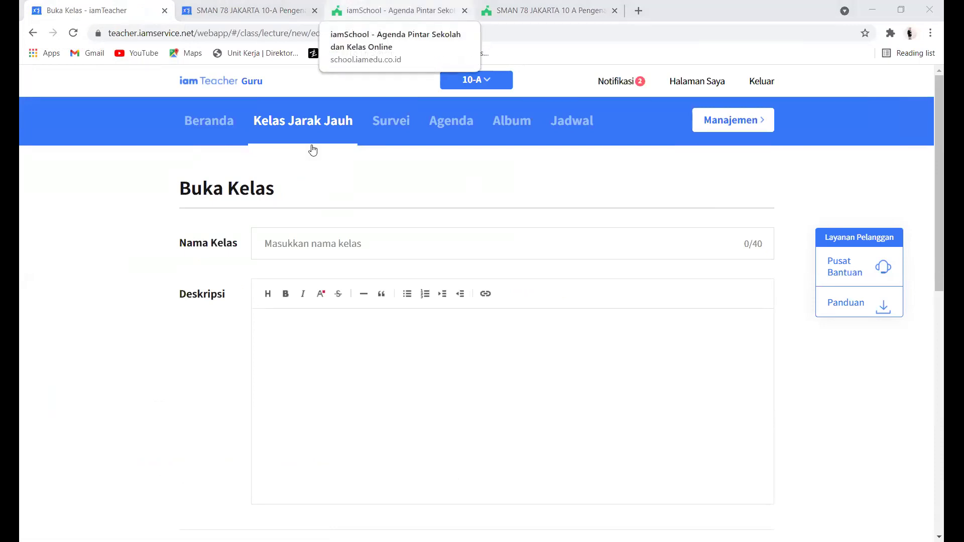
click(329, 251)
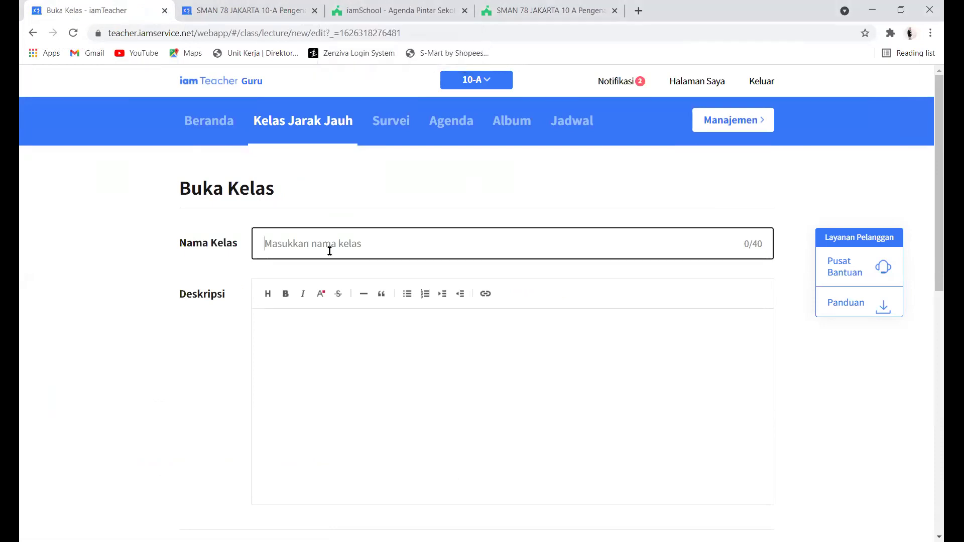
text(Tema 1 Subtema 1)
- Write the class description "Silahkan untuk tonton video berikut dan jawablah soal di bawah ini."
click(316, 350)
text(Silahkan )
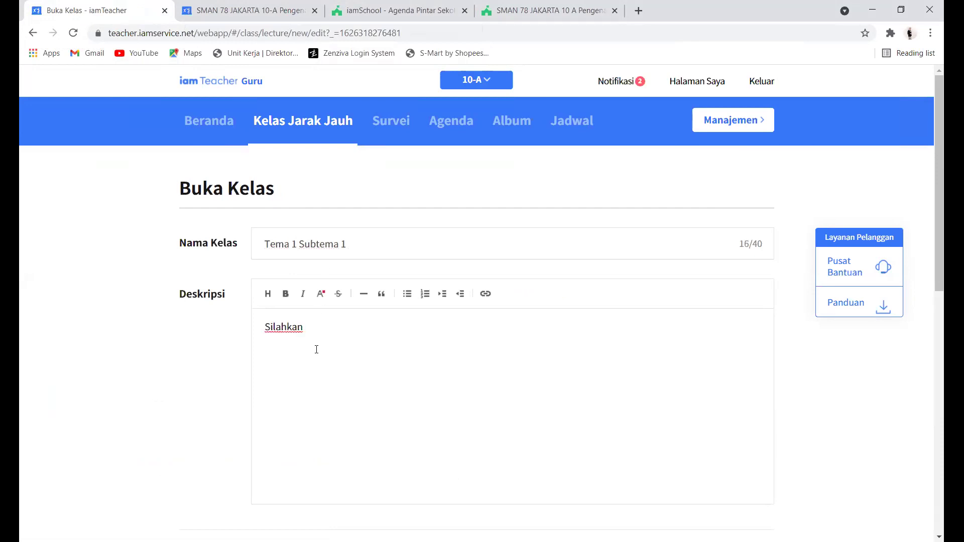
text(untuk tonton video berikut dan jawablah soal )
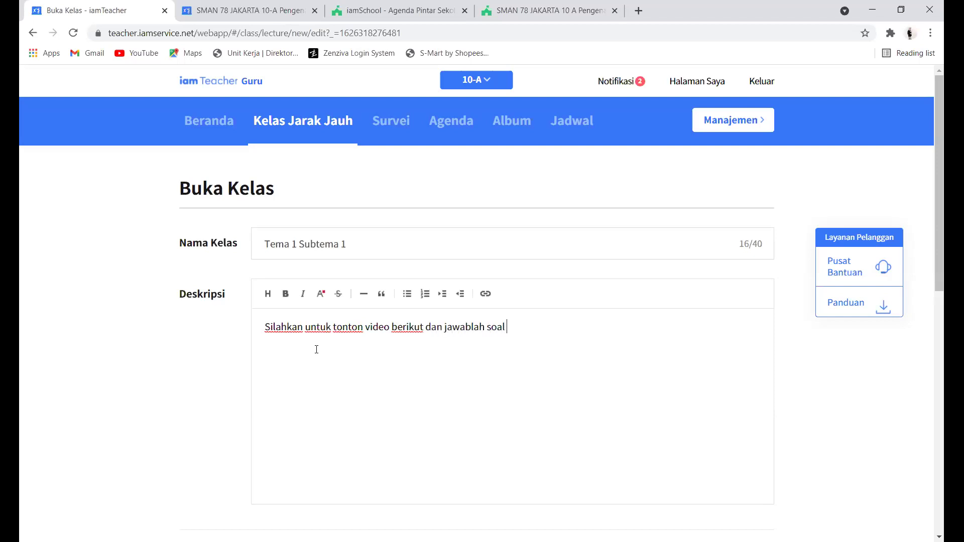
text(di bawah ini)
key(Return)
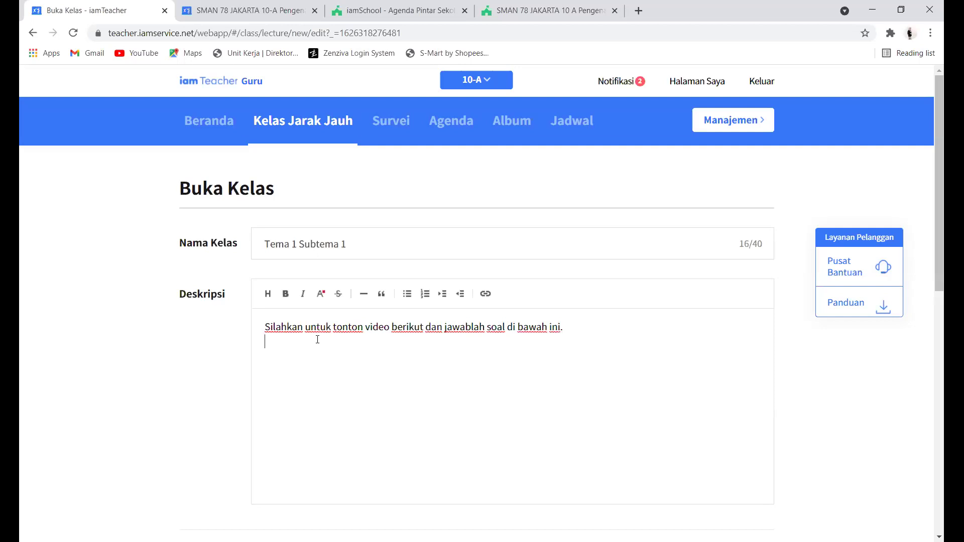
- Set the class category to Konten audio visual and choose YouTube as its service
scroll(317, 339, down, 4)
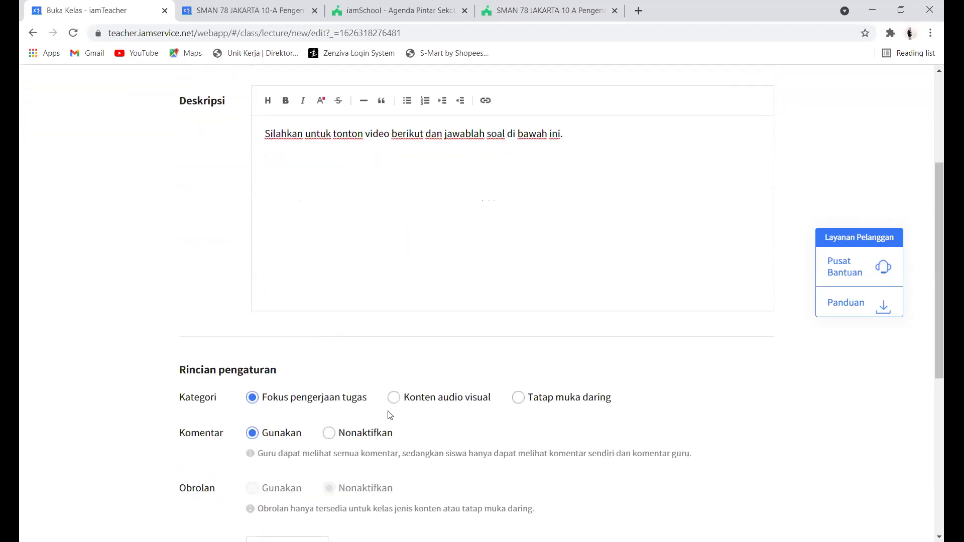
scroll(388, 419, down, 1)
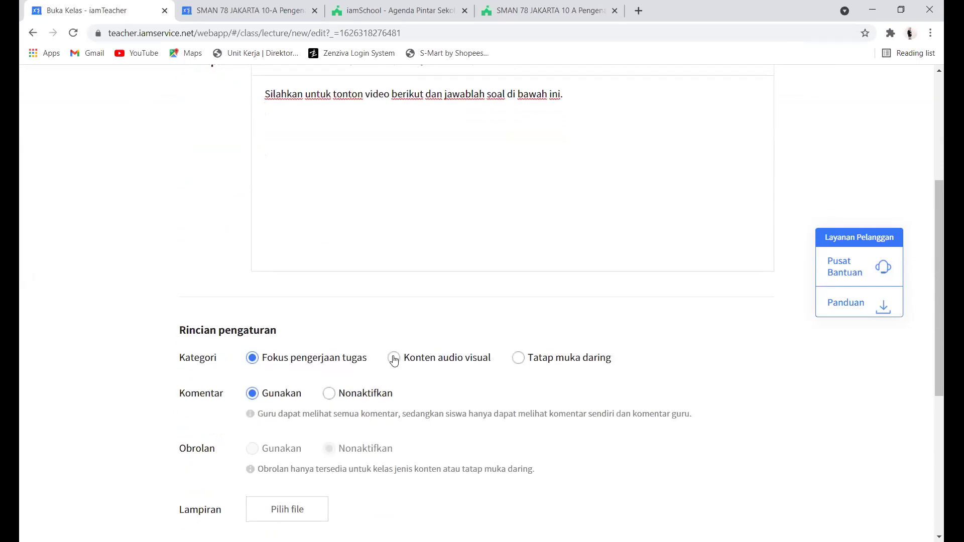
click(394, 359)
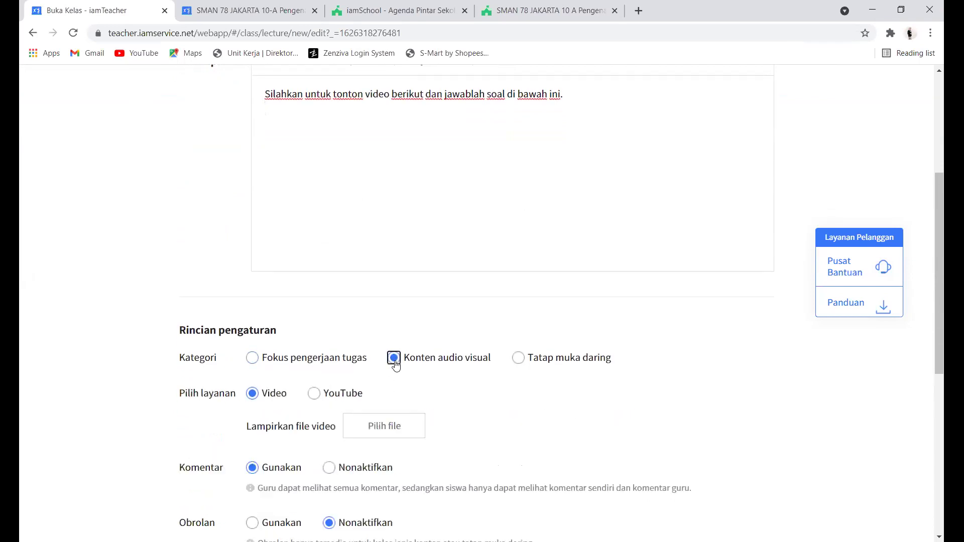
click(315, 394)
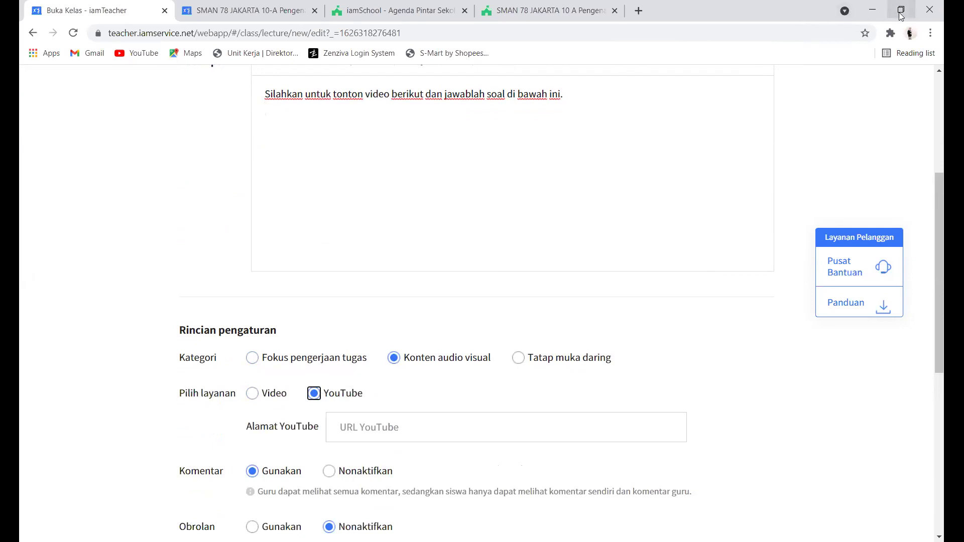
- Open YouTube in a new browser tab and search for "tema 1 subtema 1 pembelajaran 1 kelas 5"
key(super+Down)
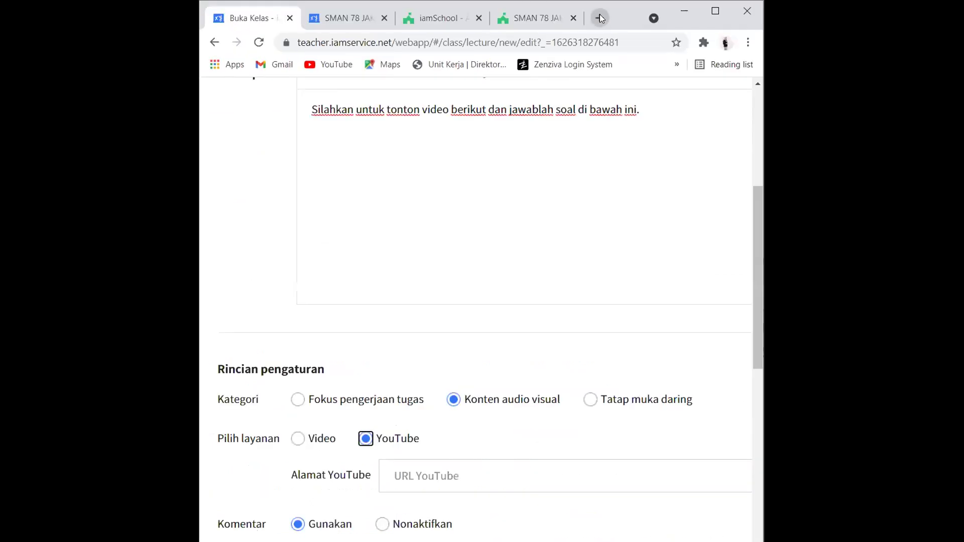
click(600, 18)
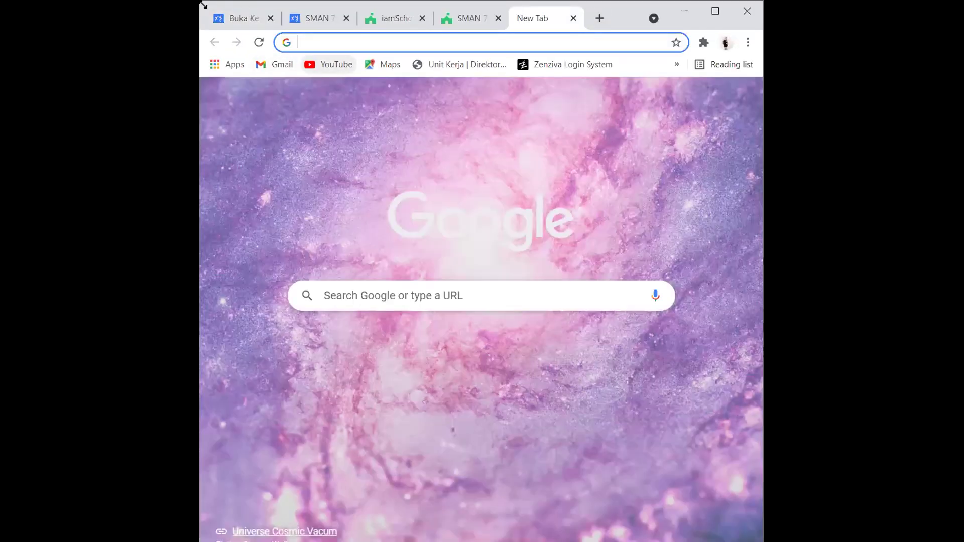
click(331, 64)
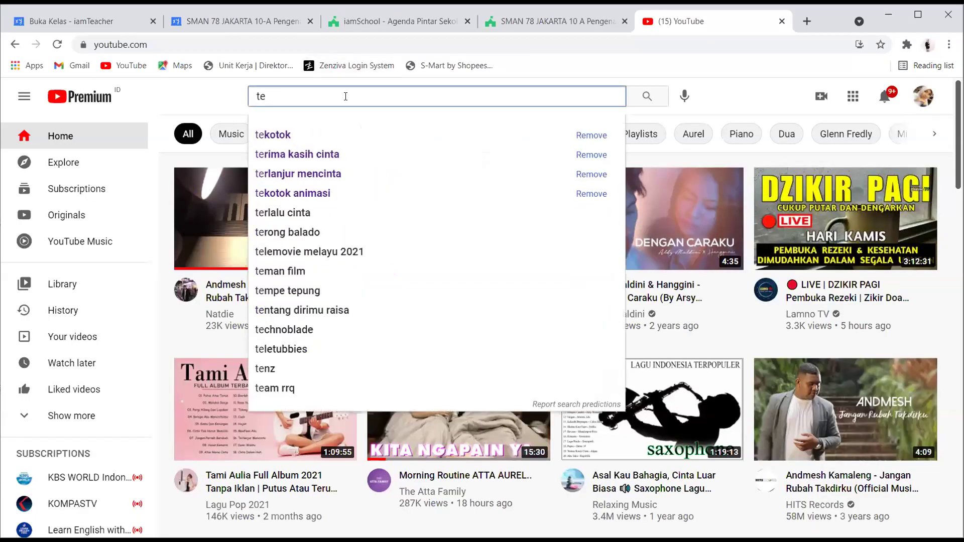
text(ma)
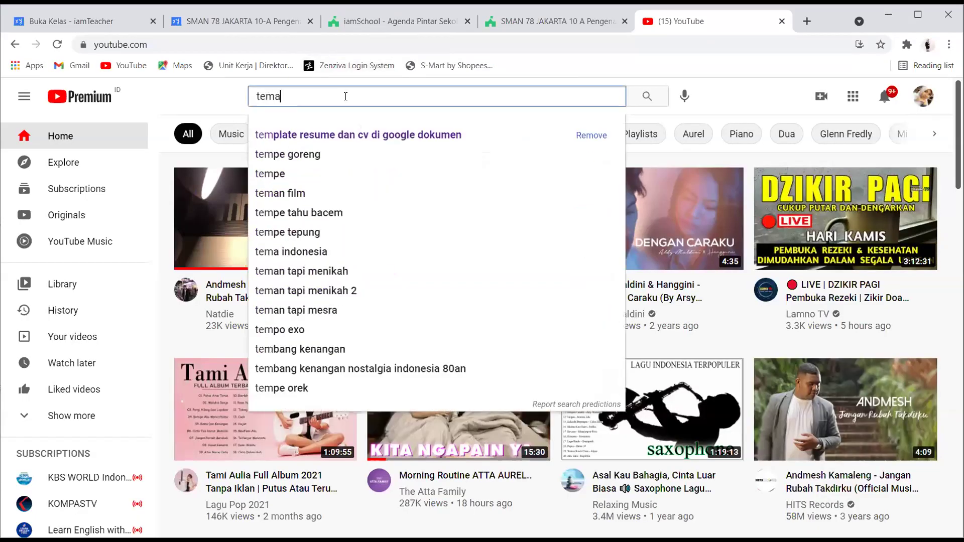
text( 1 subtema)
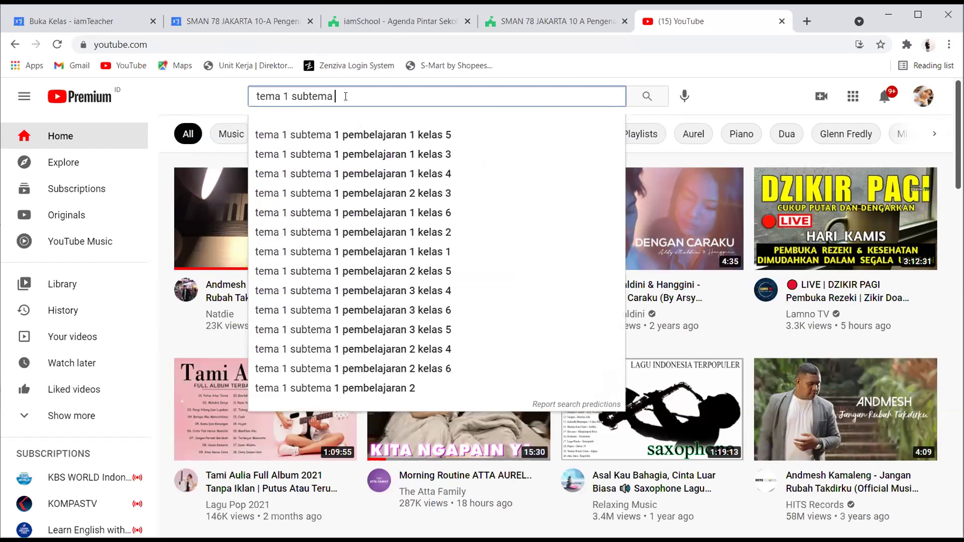
key(Down)
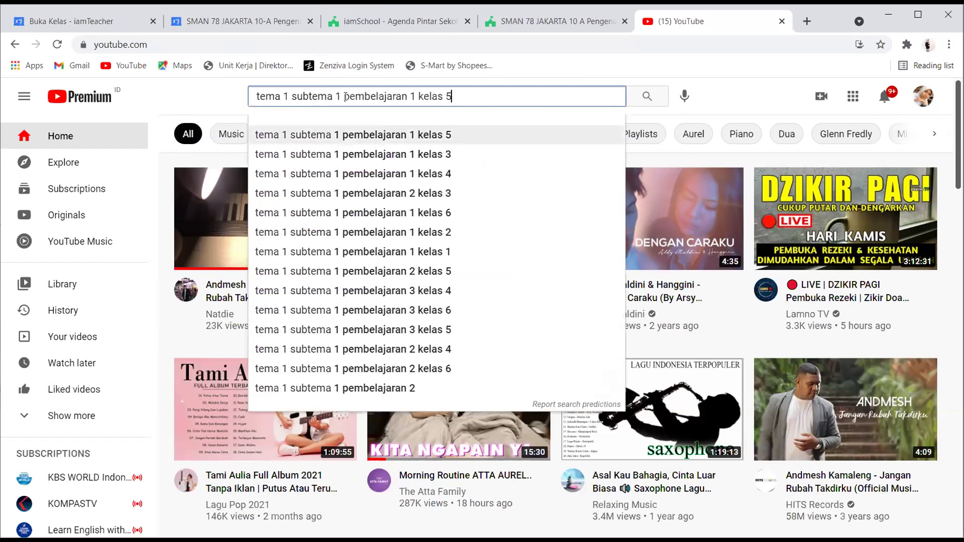
key(Return)
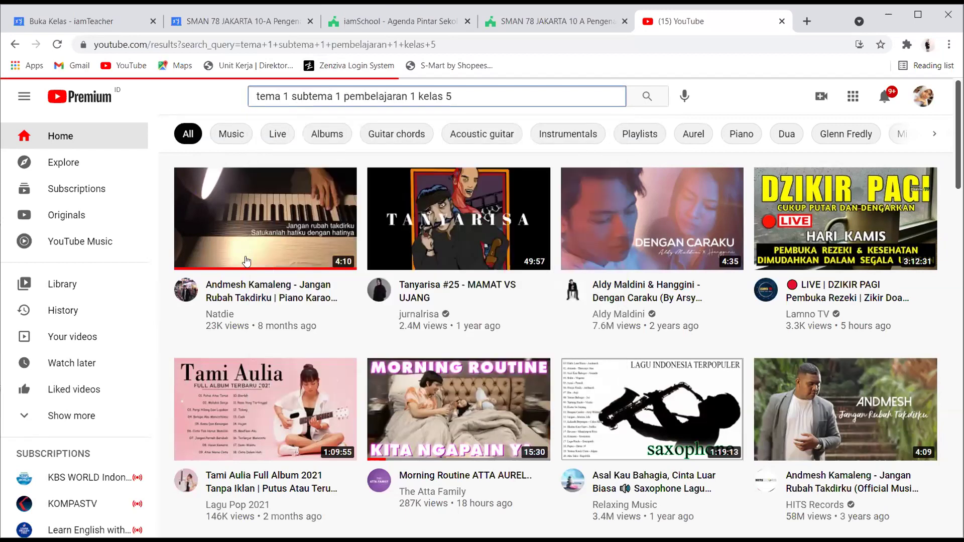
- Open the video "TEMATIK KELAS 5 : TEMA 1 SUBTEMA 1 PEMBELAJARAN 1" from the search results and pause it
scroll(295, 255, down, 2)
scroll(295, 255, down, 1)
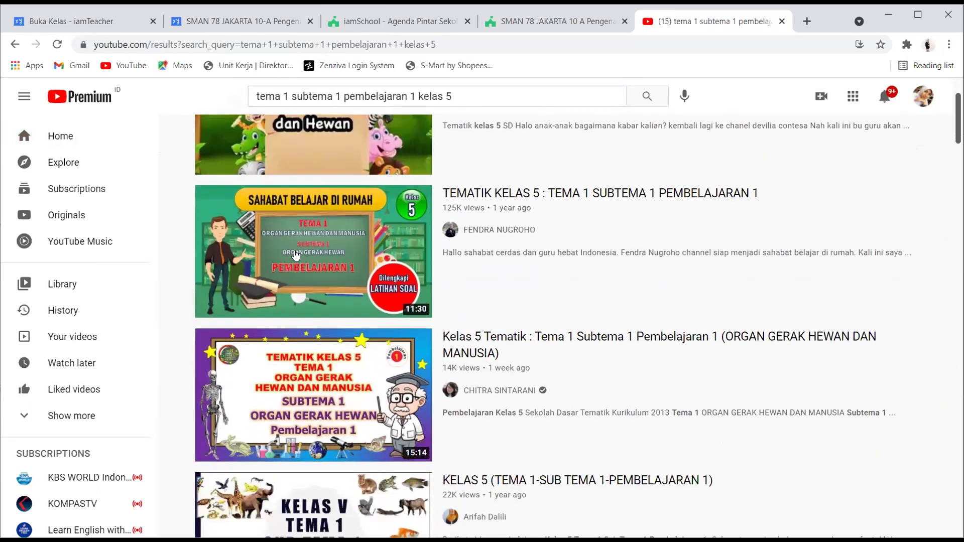
scroll(295, 255, up, 1)
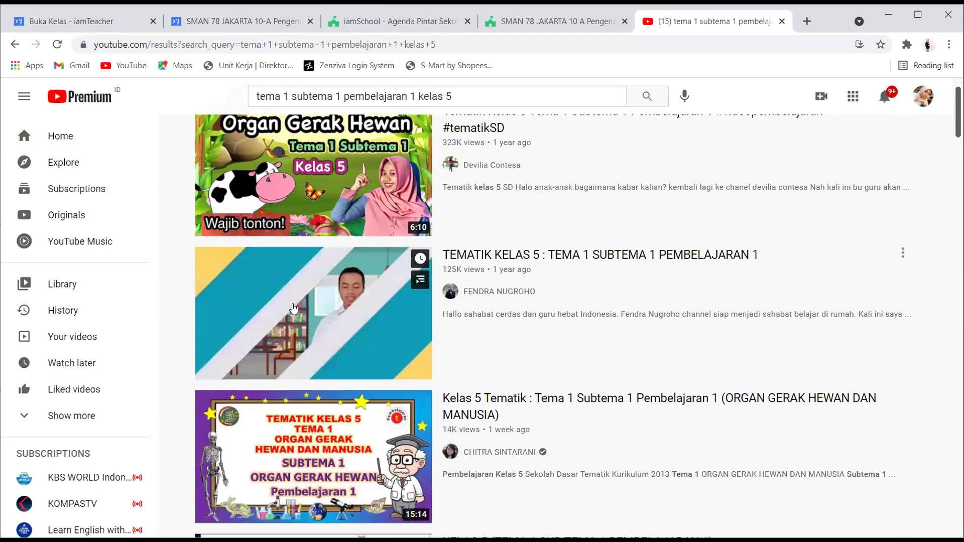
click(293, 307)
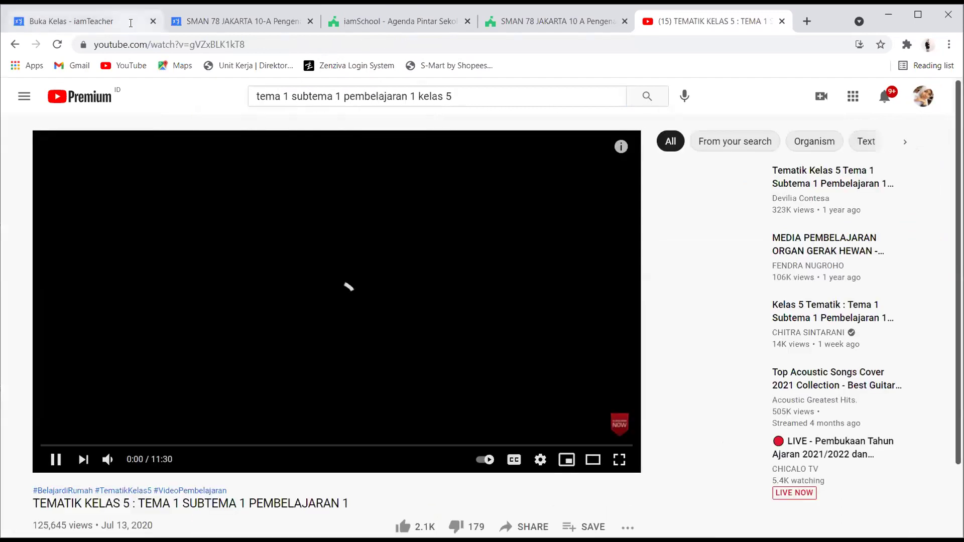
click(55, 459)
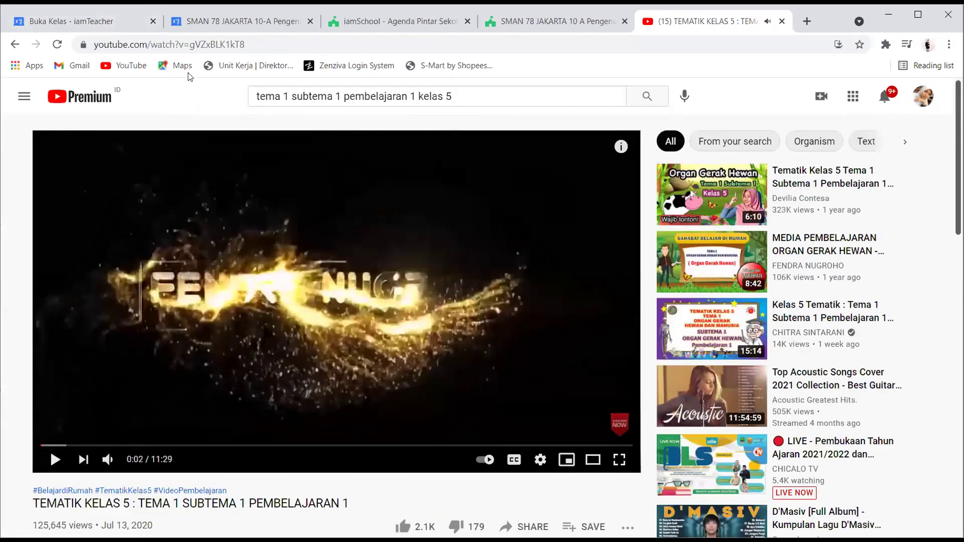
- Copy the YouTube video's address and return to the Buka Kelas form, closing the teacher-side Pengenalan Kelas page
click(214, 46)
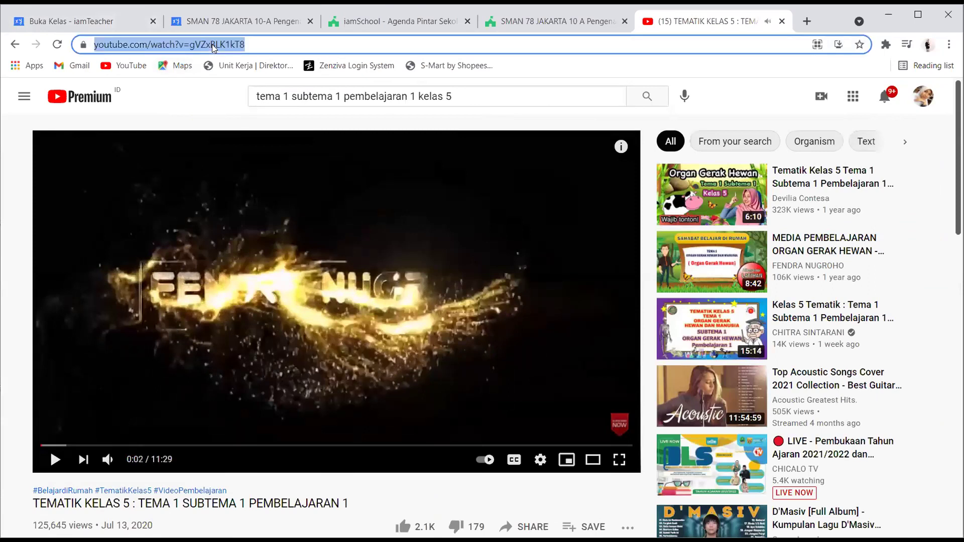
click(246, 28)
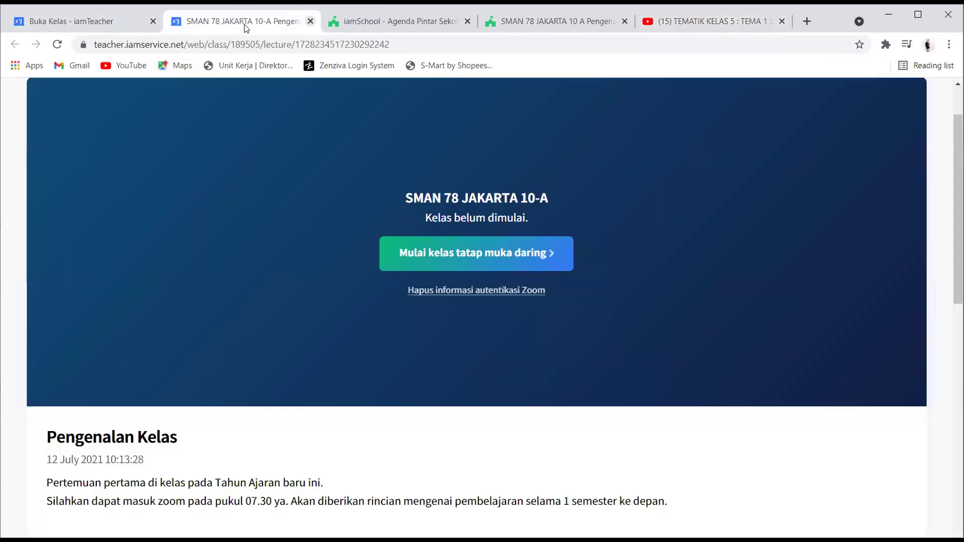
click(311, 21)
click(123, 21)
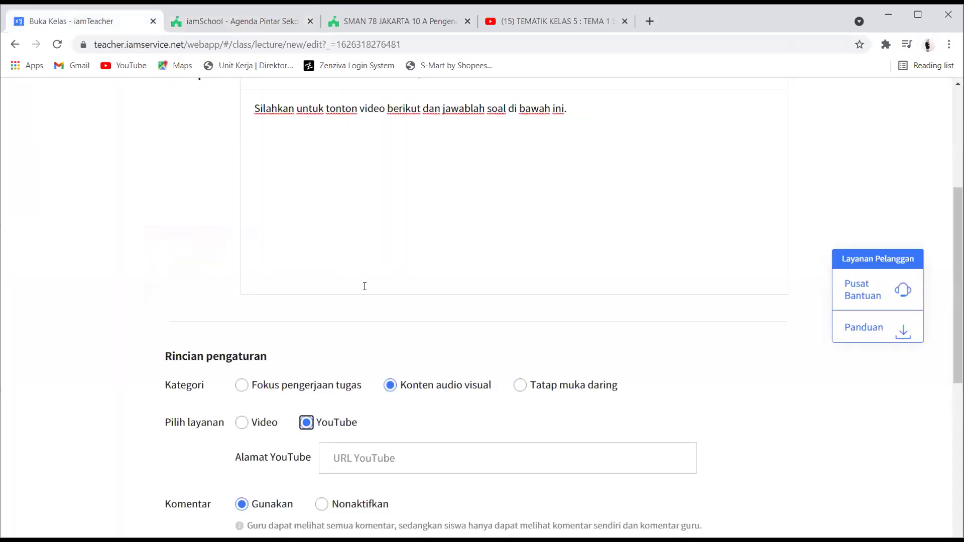
click(600, 25)
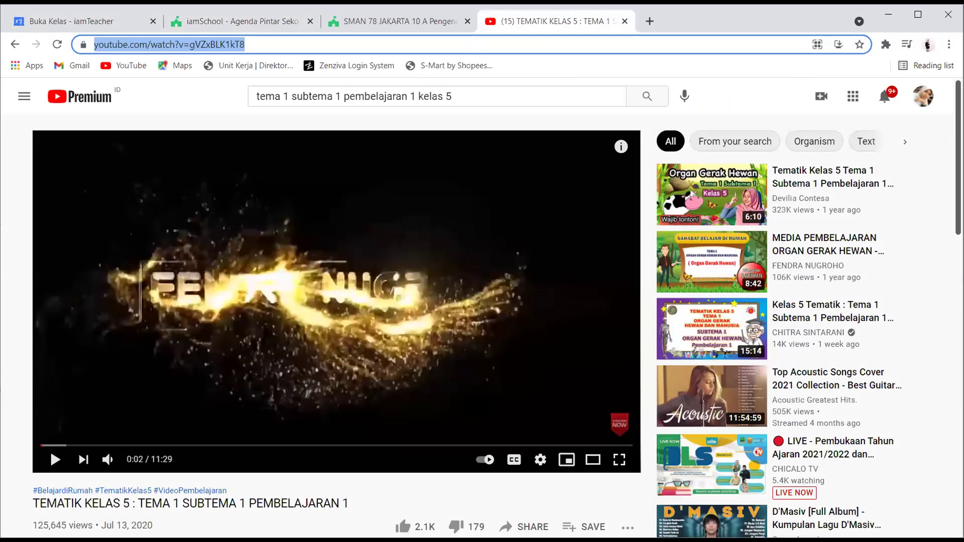
click(108, 19)
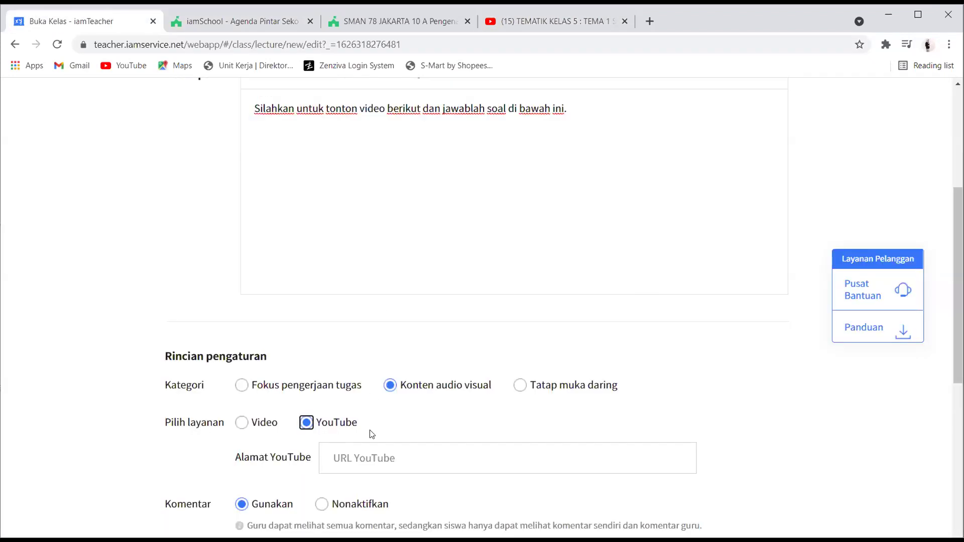
- Enter the YouTube video address gVZxBLK1kT8 for the class and set Obrolan to Gunakan
click(371, 454)
text(gVZxBLK1kT8)
scroll(452, 344, down, 3)
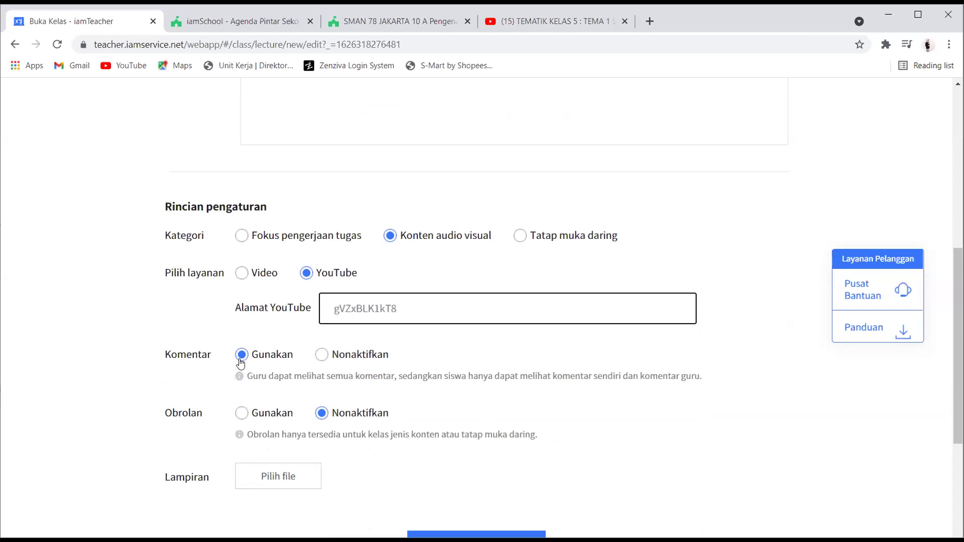
click(240, 413)
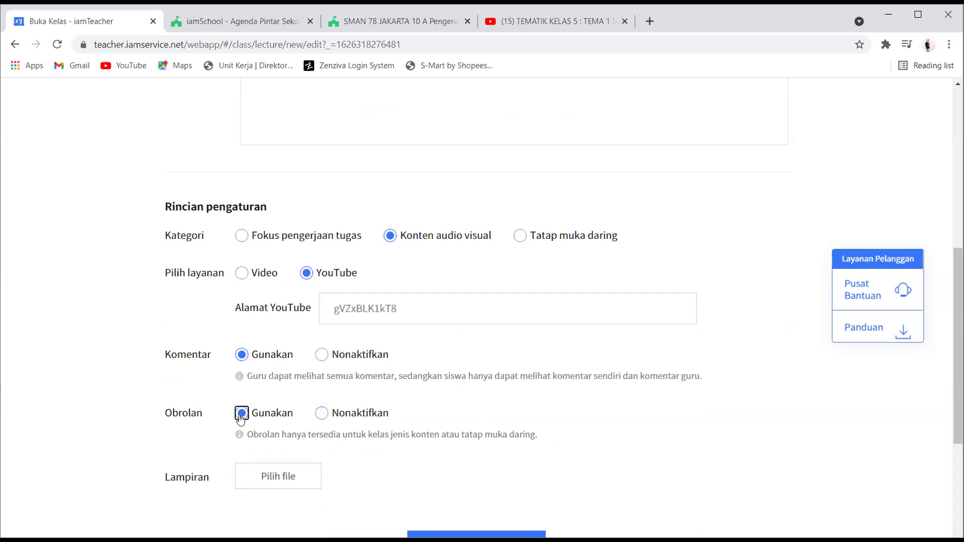
- Attach the file "soal seni budaya" from the Bahan Ajar folder to the class and submit the form to open it
click(280, 477)
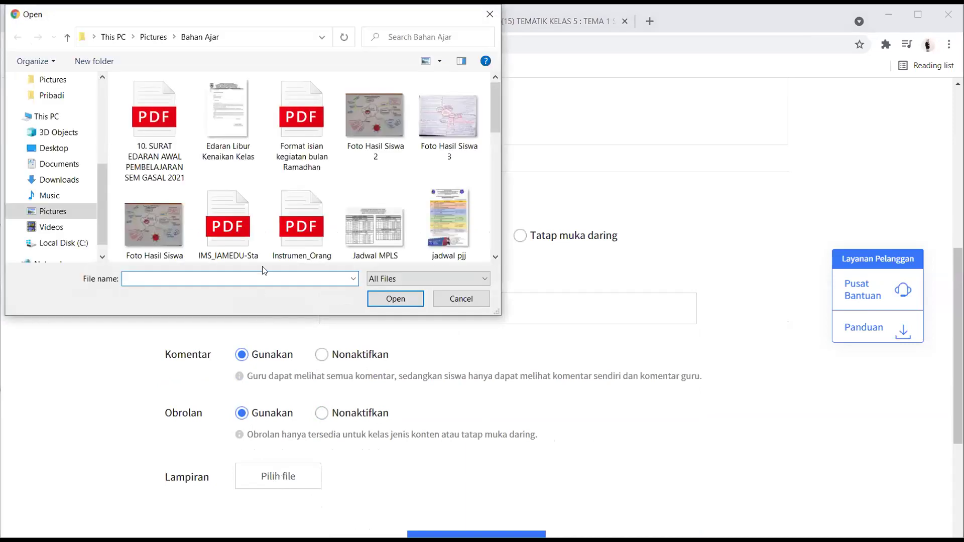
scroll(50, 102, up, 3)
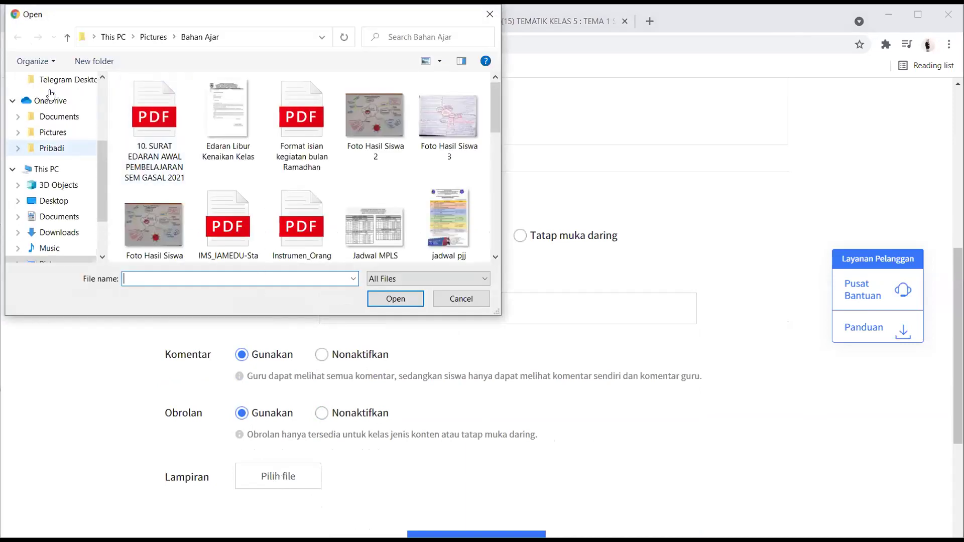
scroll(51, 102, up, 2)
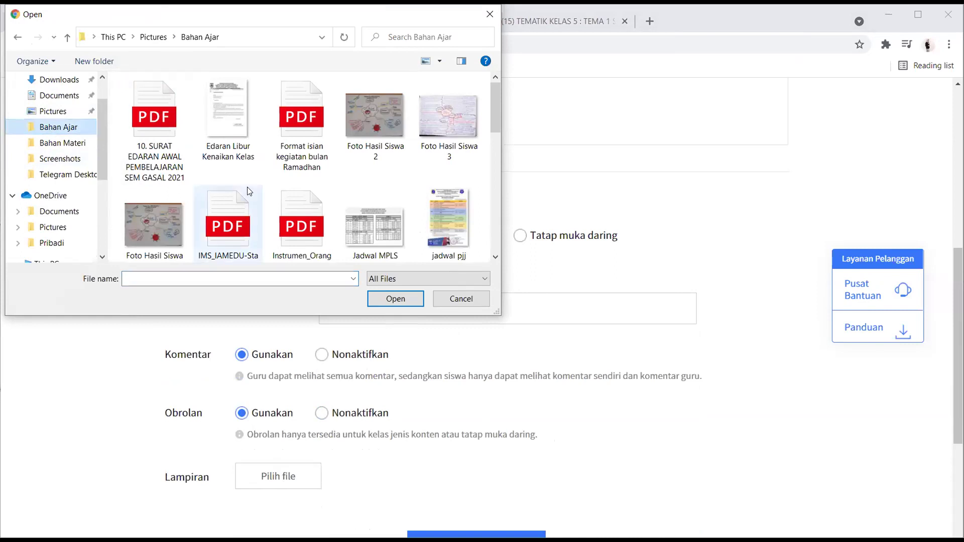
scroll(247, 186, down, 5)
double_click(299, 106)
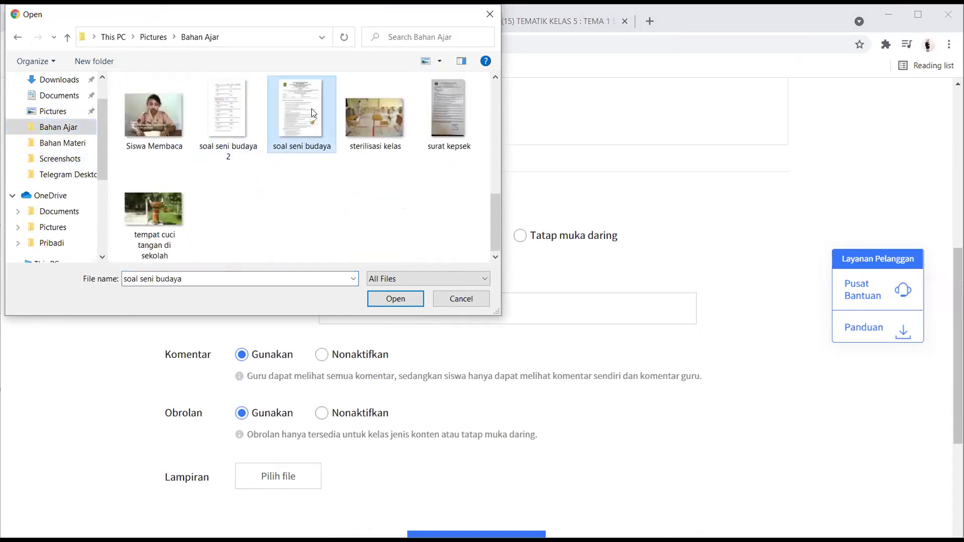
scroll(443, 203, down, 1)
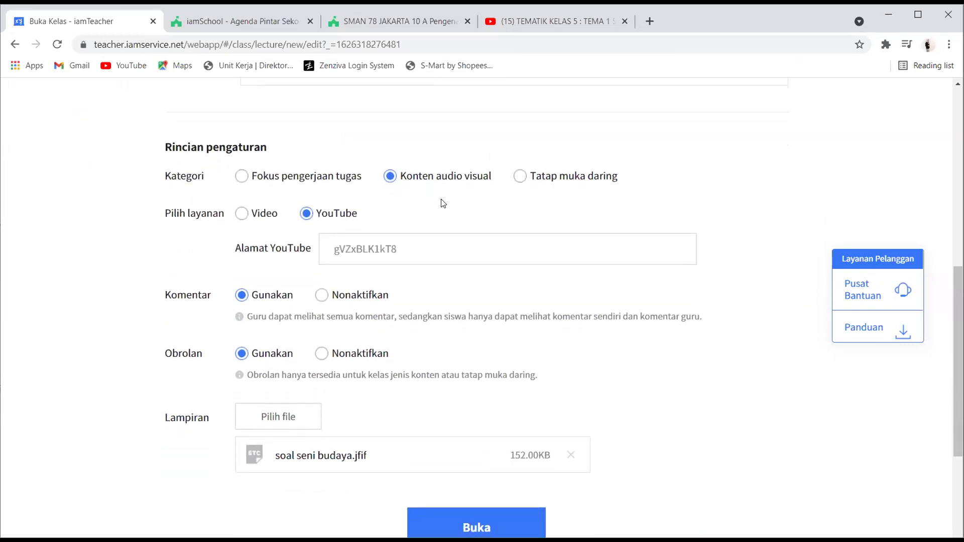
click(454, 514)
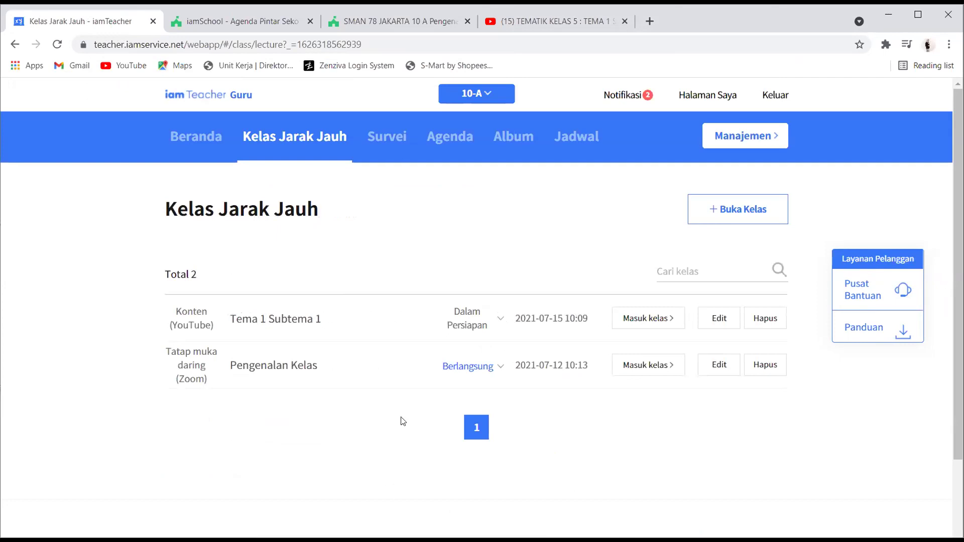
- Set the Tema 1 Subtema 1 class status to Berlangsung, enter the class as teacher and pause its video
click(499, 319)
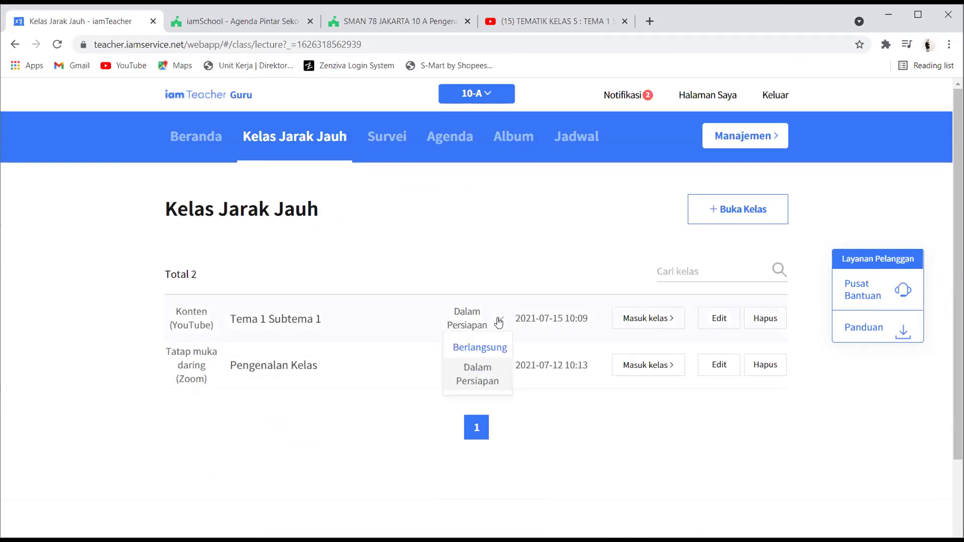
click(481, 347)
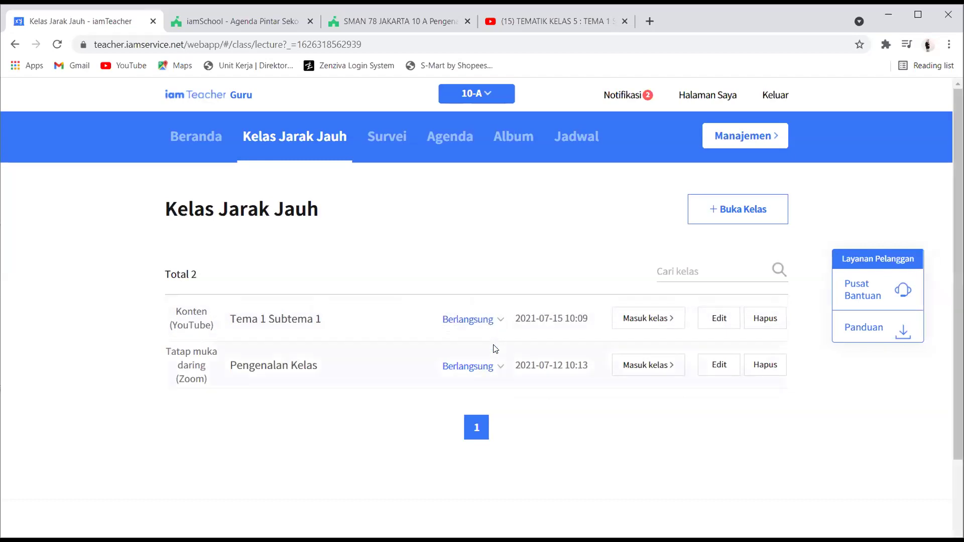
click(650, 322)
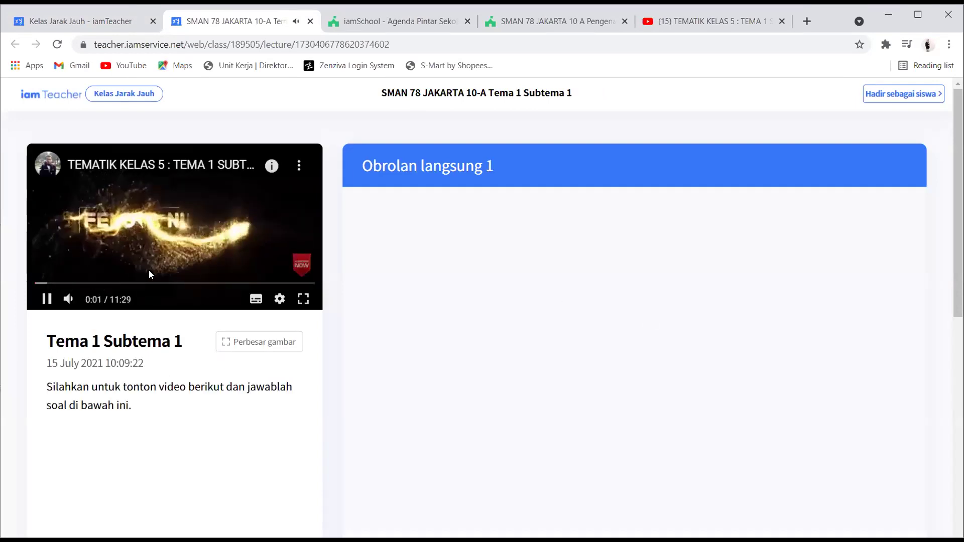
click(44, 297)
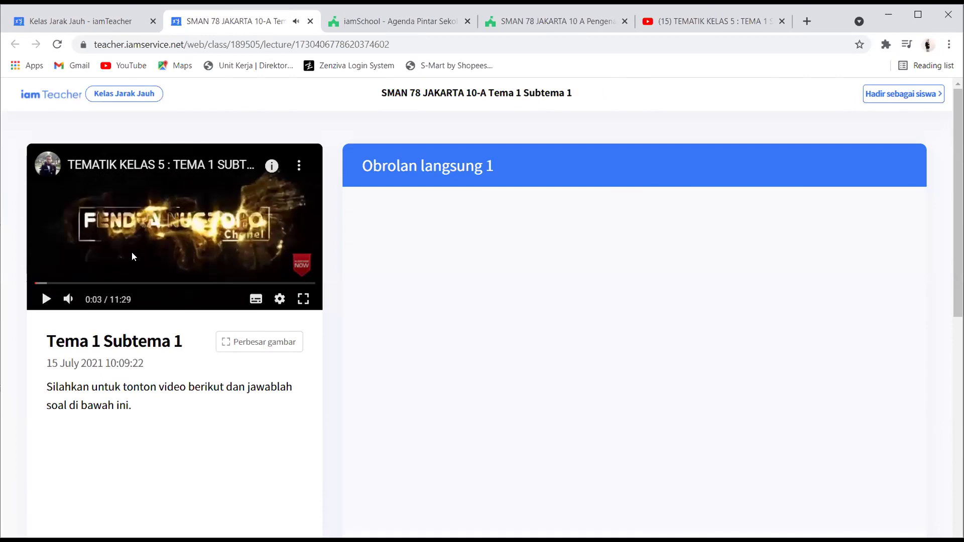
- Examine the teacher's class page, including the description, attachment, live chat, comments and student access list, closing the floating video whenever it covers the list
scroll(132, 252, down, 1)
scroll(132, 252, down, 2)
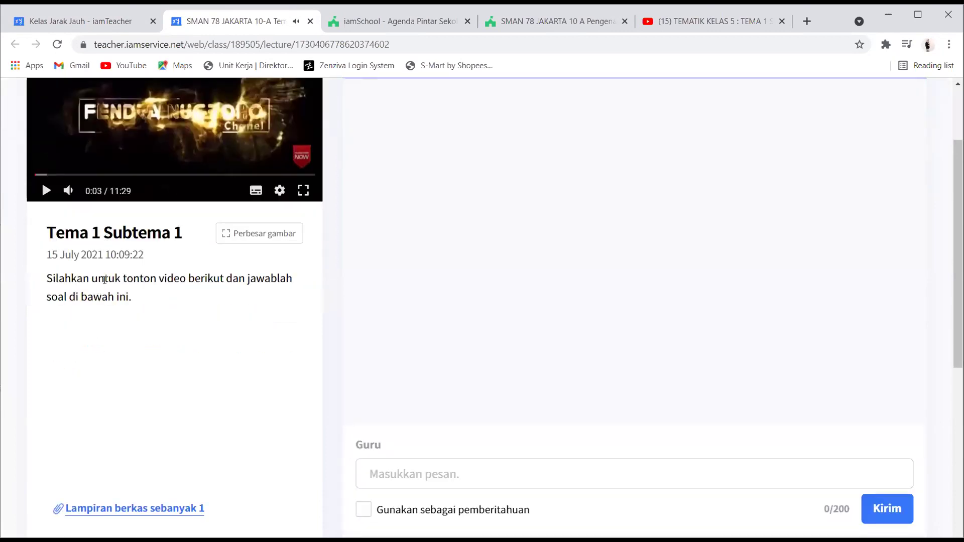
scroll(107, 425, down, 2)
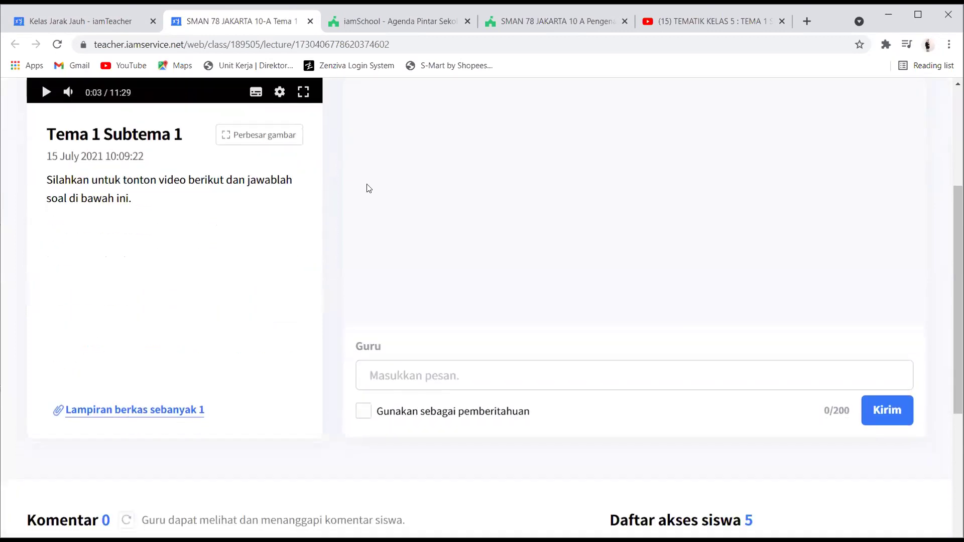
scroll(445, 196, up, 3)
scroll(445, 195, down, 2)
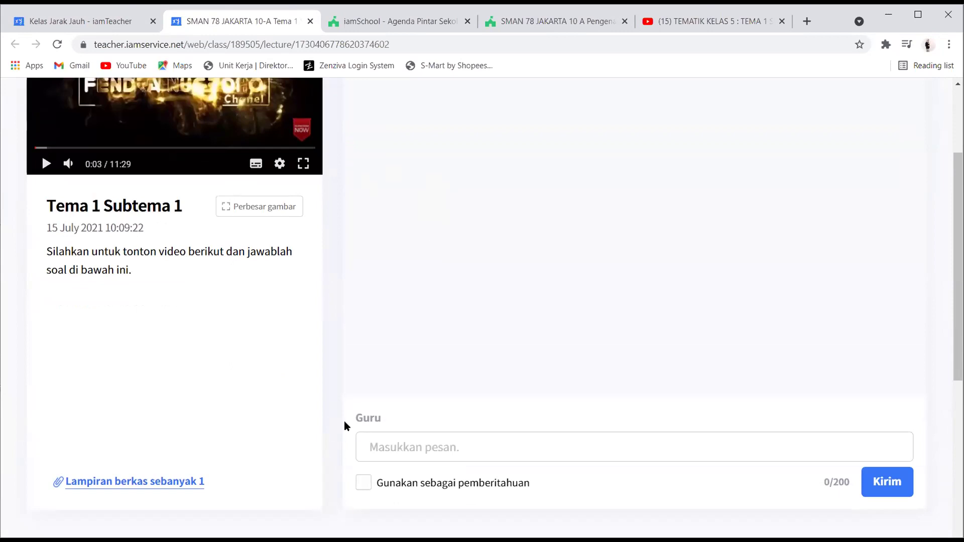
scroll(346, 426, down, 5)
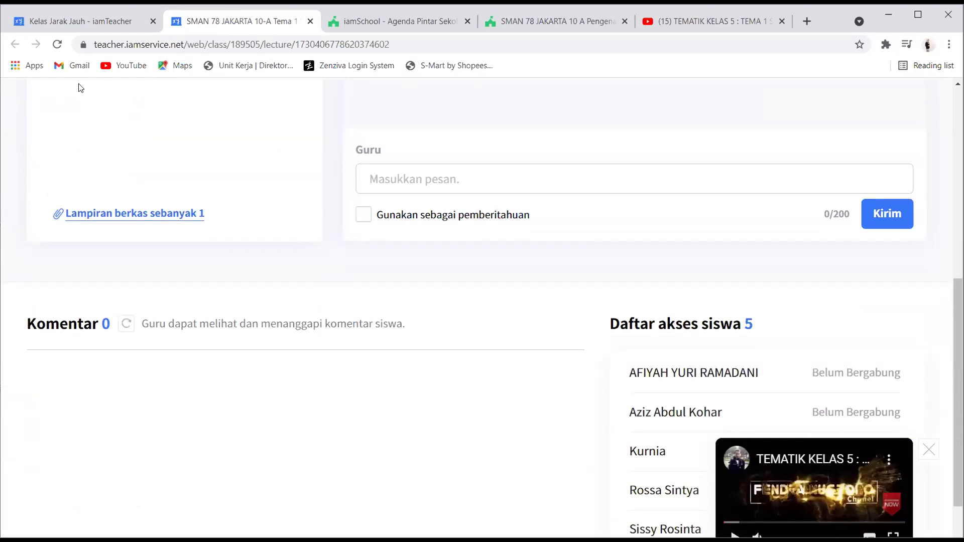
scroll(580, 219, down, 2)
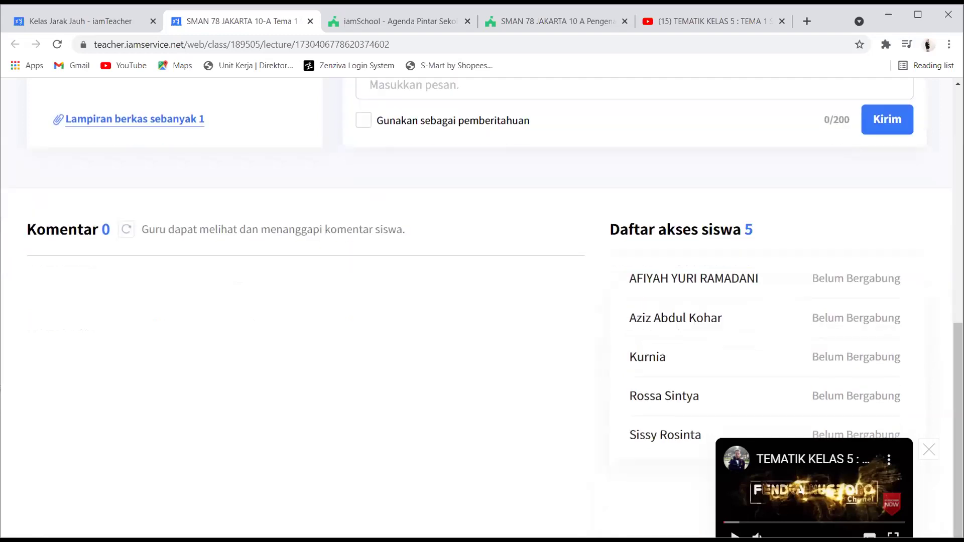
click(930, 451)
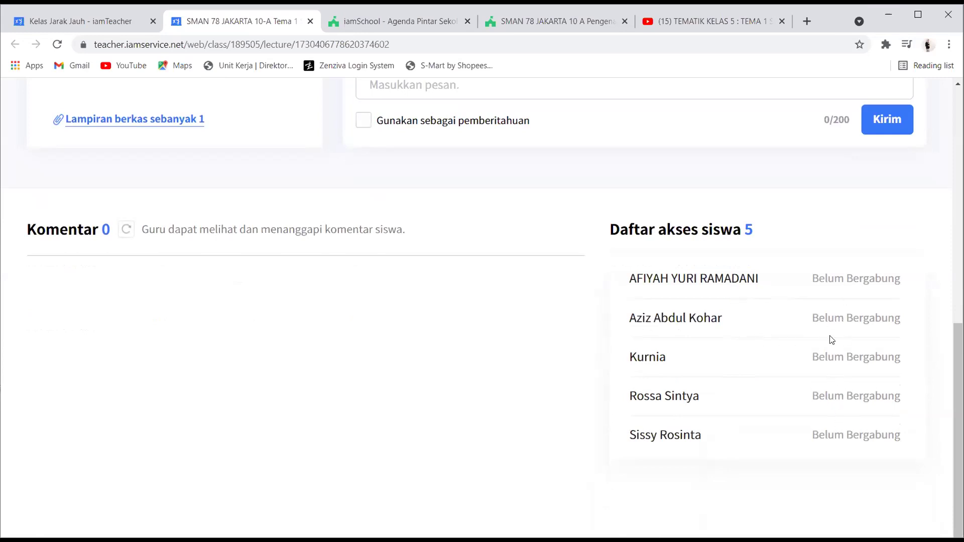
scroll(838, 301, up, 2)
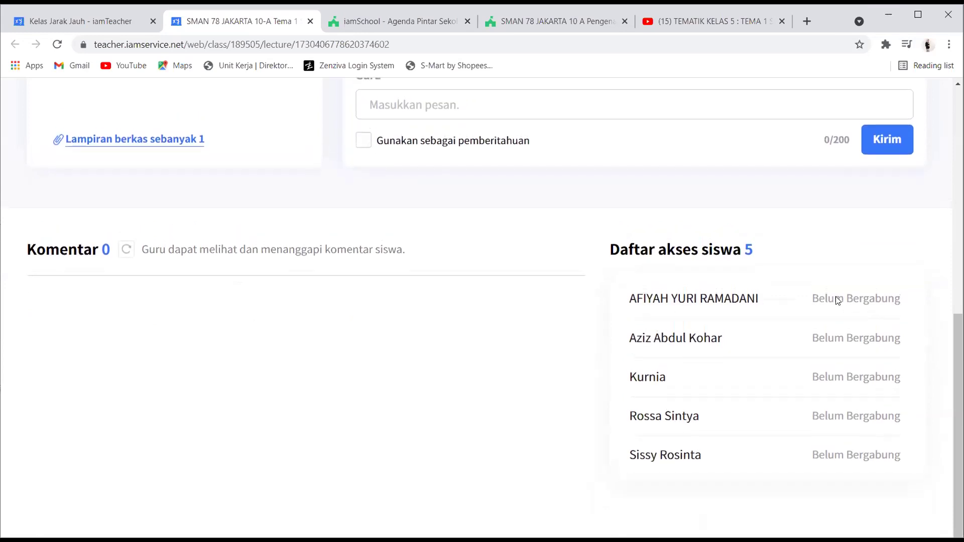
scroll(838, 302, up, 7)
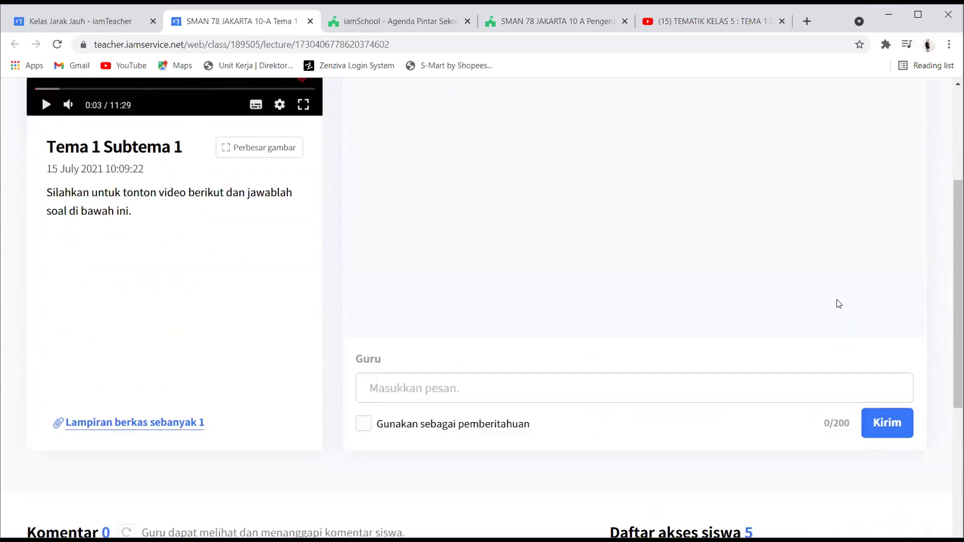
scroll(838, 304, down, 6)
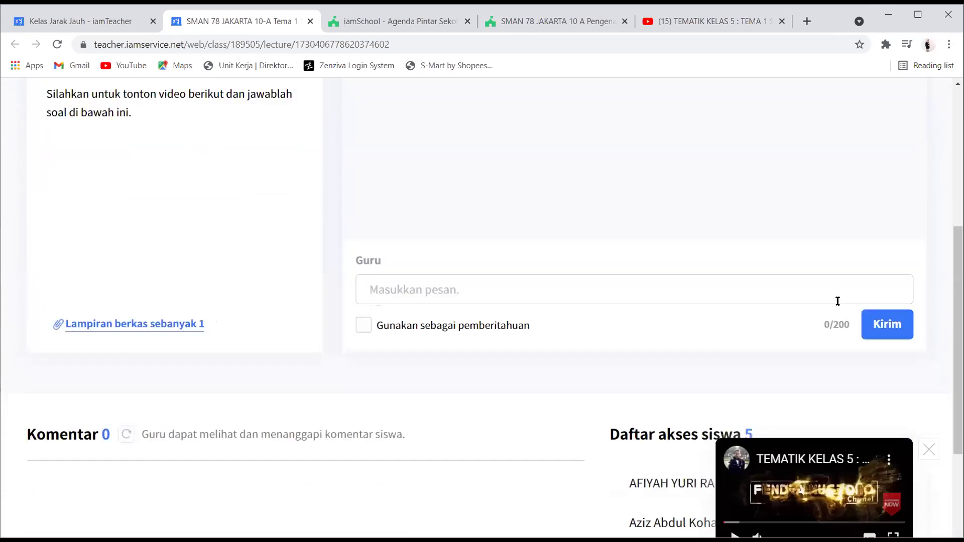
scroll(838, 300, down, 3)
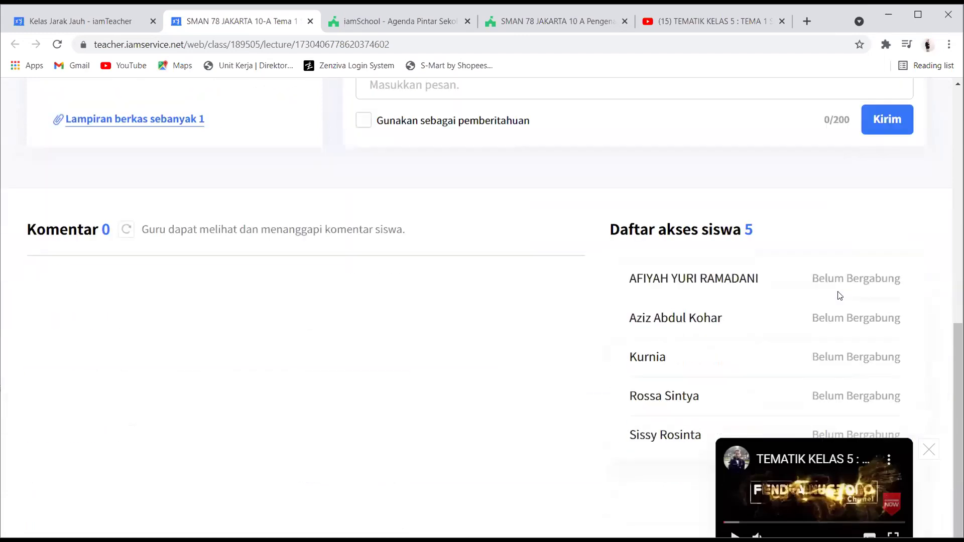
click(928, 450)
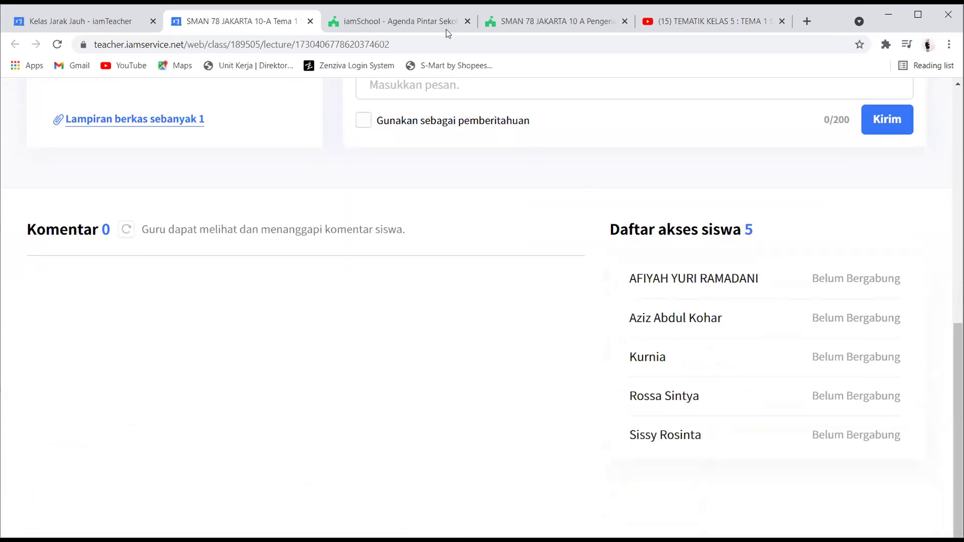
- Switch to the student's iamSchool page, enter Tema 1 Subtema 1 from the class list, pause the video and dismiss its suggested videos
click(510, 24)
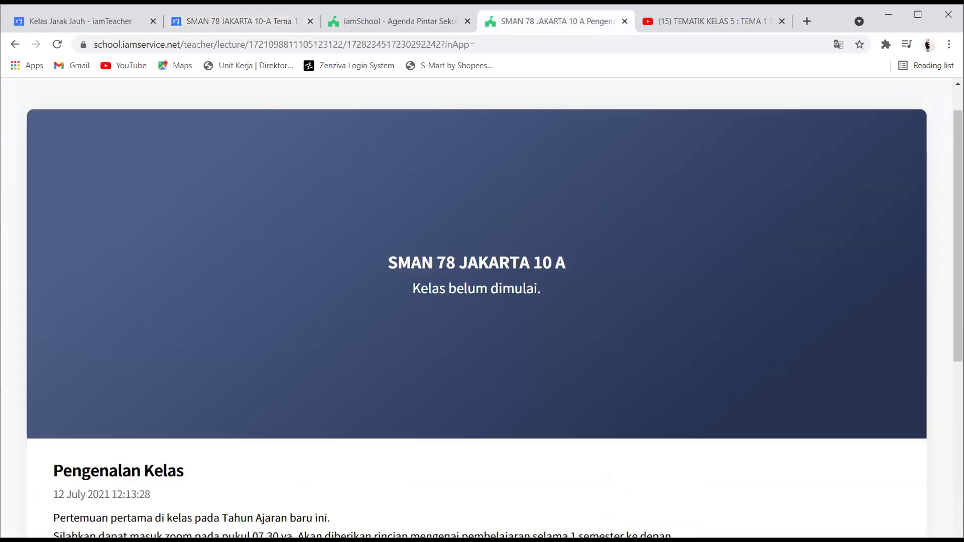
click(15, 45)
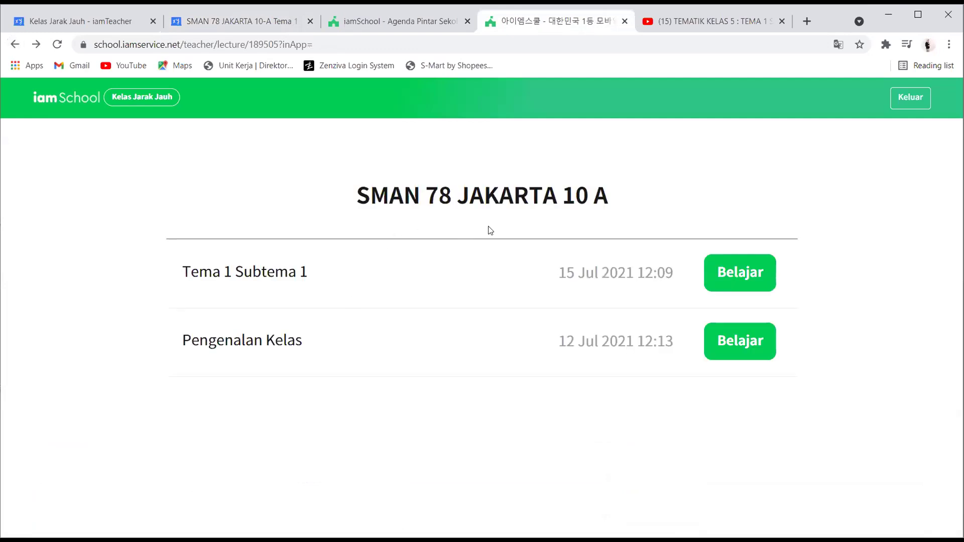
click(743, 267)
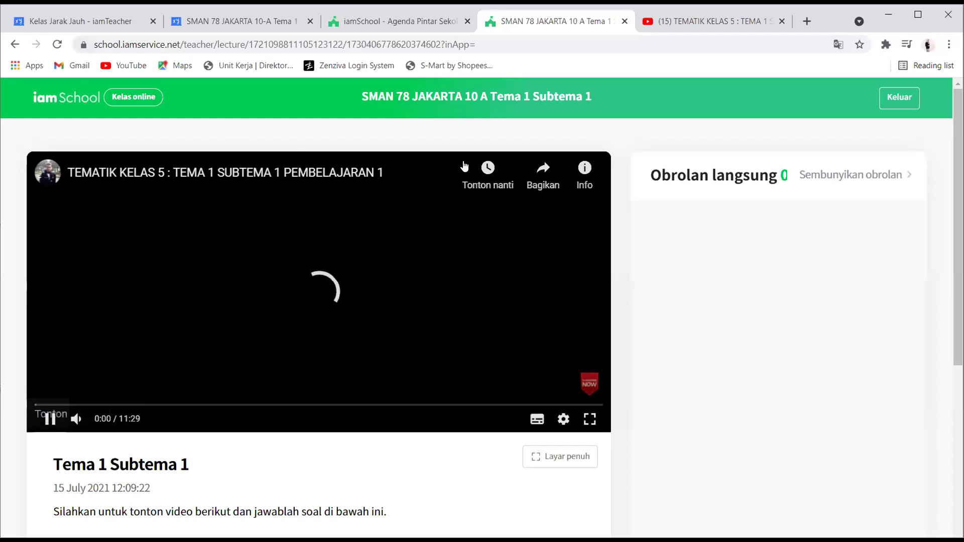
scroll(464, 166, down, 1)
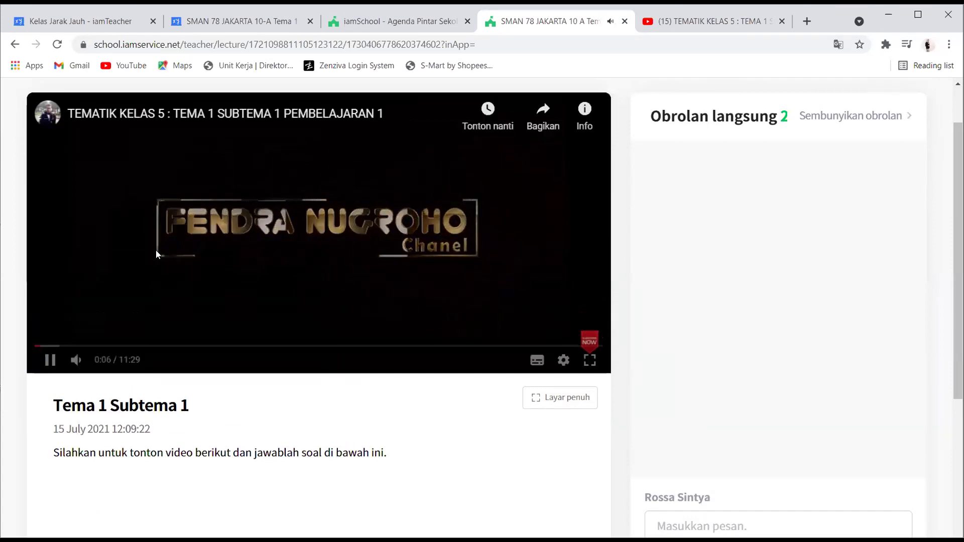
click(51, 362)
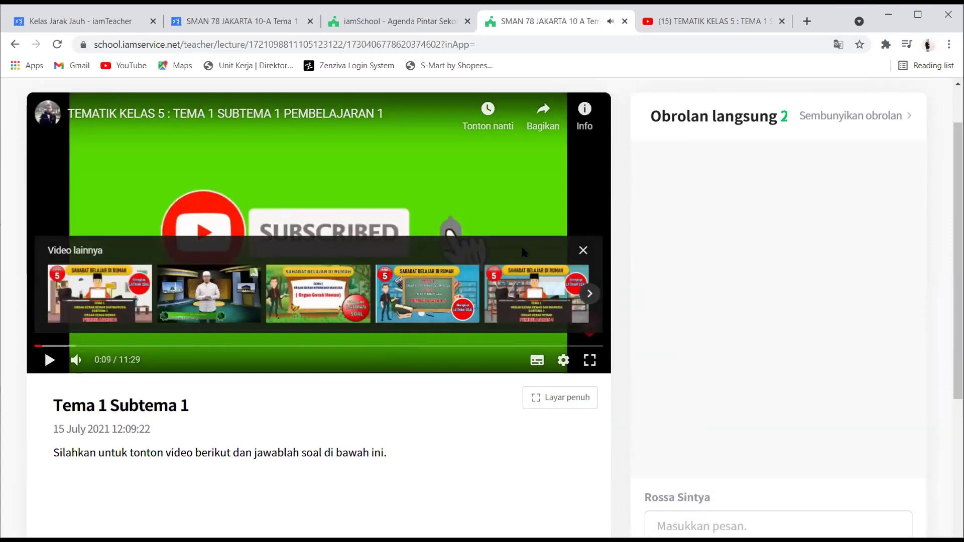
click(583, 251)
- Send "Selamat Pagi Bu" in the live chat as the student
scroll(245, 398, down, 4)
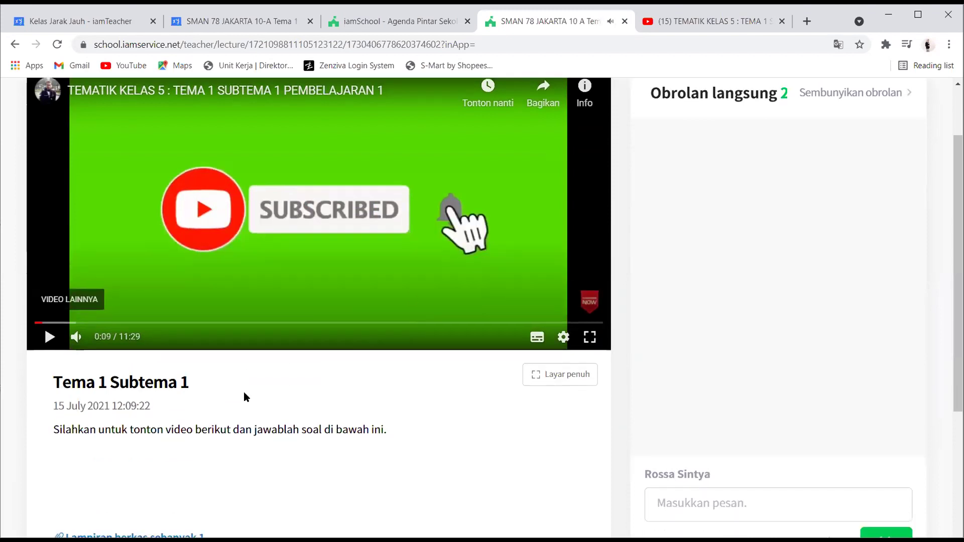
scroll(142, 381, down, 1)
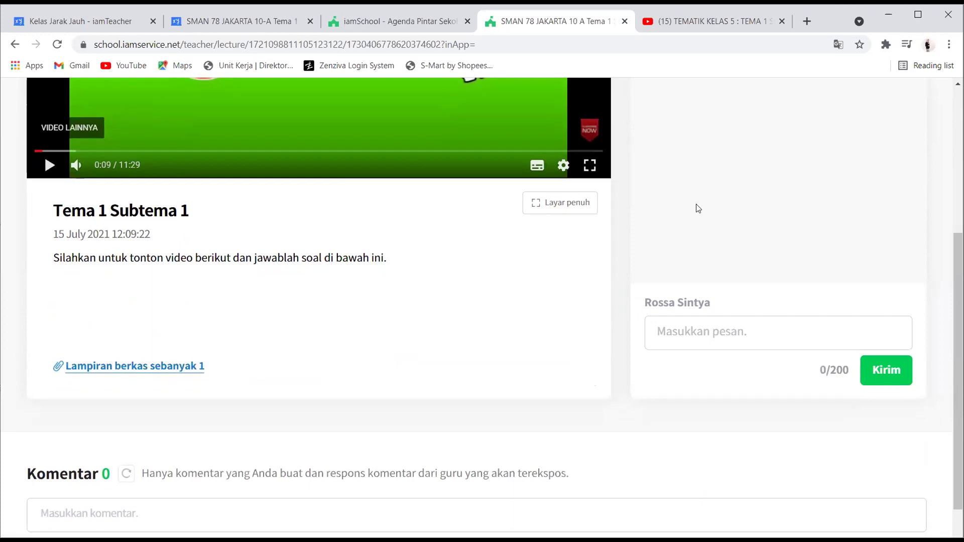
scroll(697, 208, up, 5)
scroll(697, 208, down, 4)
click(691, 388)
text(Selamat Pagi Bu)
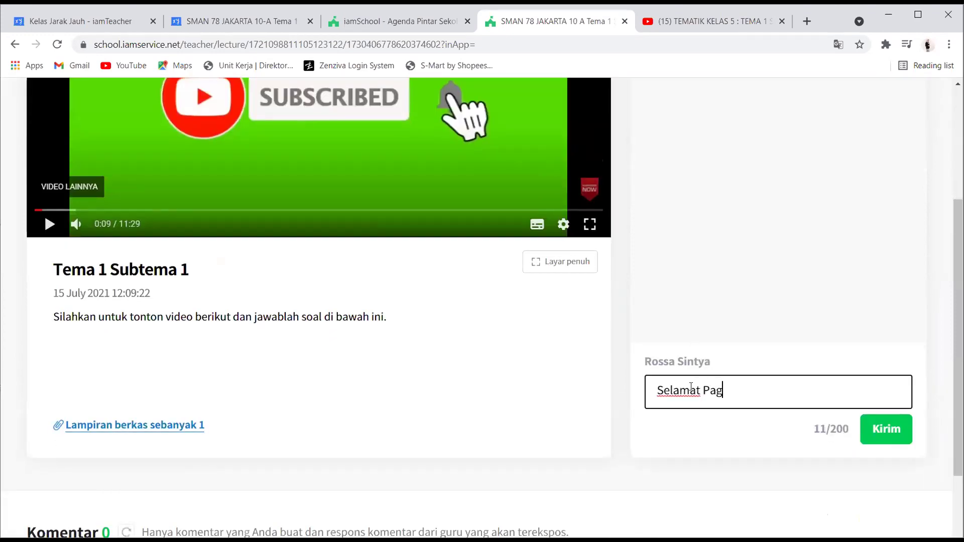
key(Return)
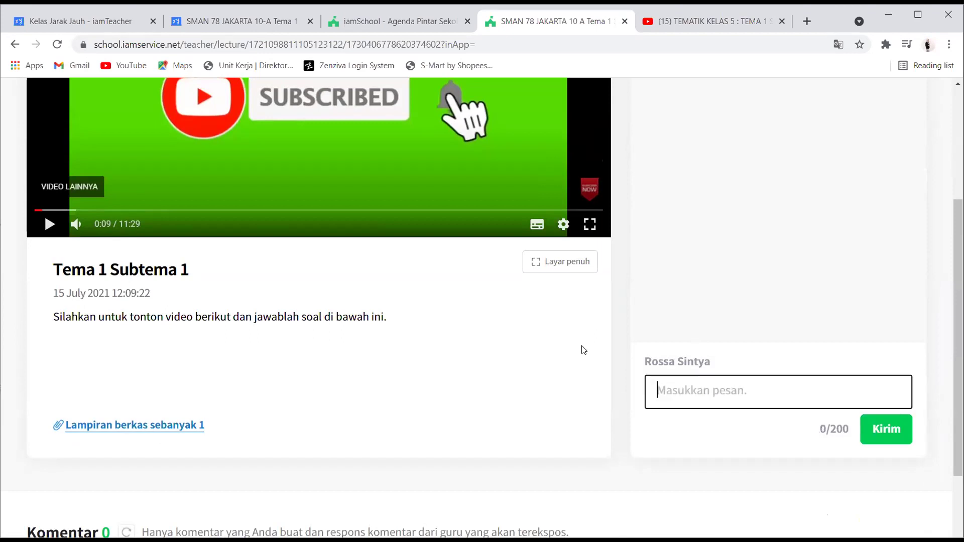
- Post the comment "Tugas saya" with the attachment Foto Hasil Siswa.jpg on the Tema 1 Subtema 1 class as the student
scroll(581, 349, down, 2)
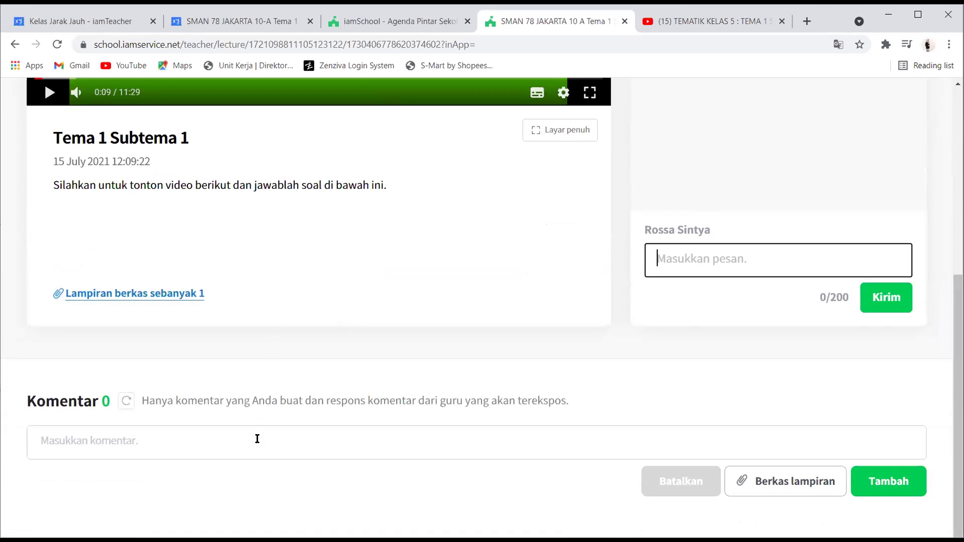
click(743, 485)
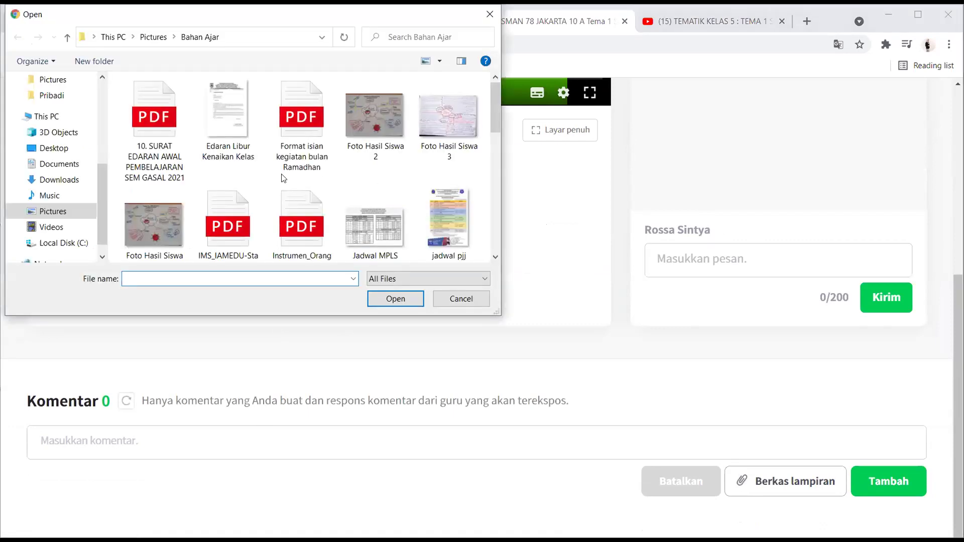
scroll(282, 171, down, 2)
click(148, 107)
double_click(147, 107)
click(142, 442)
text(Tuga)
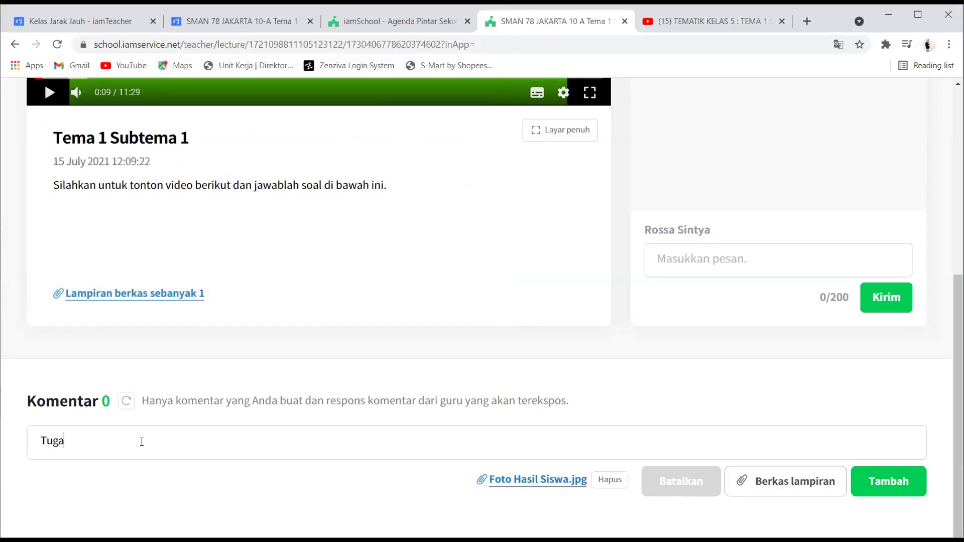
text(s saya)
click(888, 483)
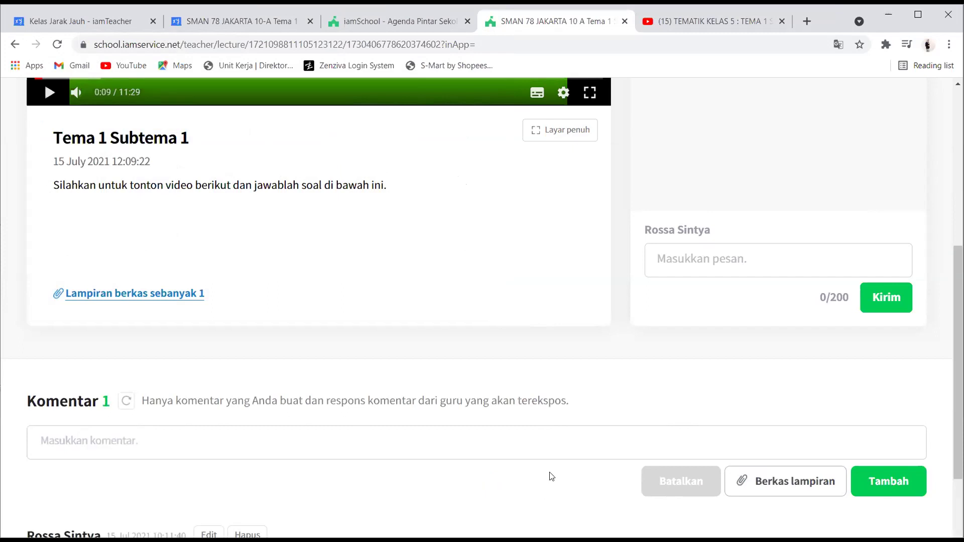
scroll(551, 476, down, 3)
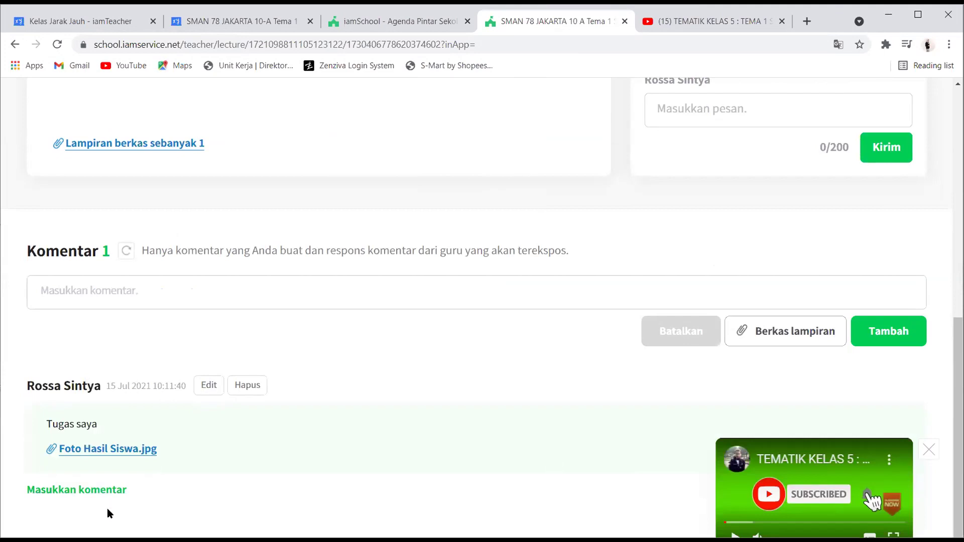
scroll(107, 508, up, 1)
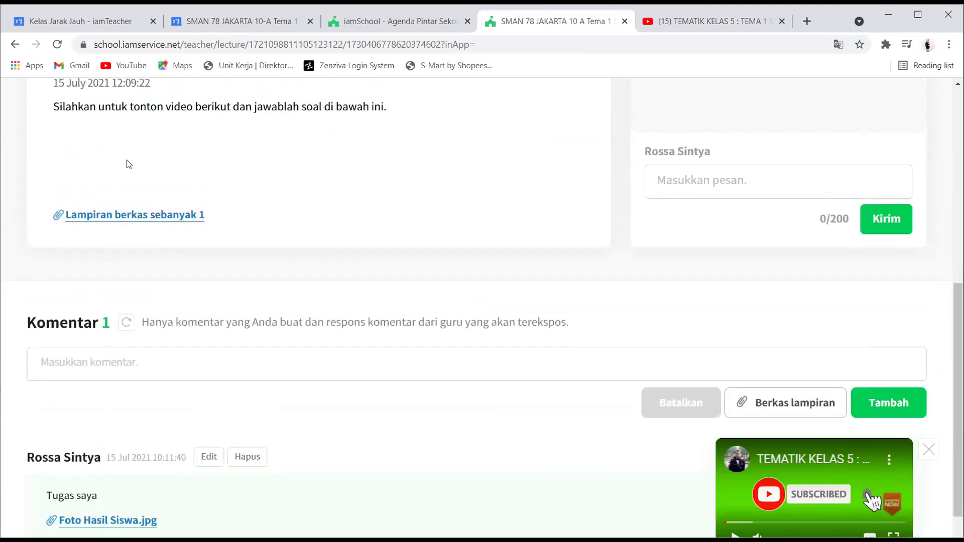
- Examine the student's comment, the student access list and the live chat on the teacher's class page, and close that page
click(203, 26)
scroll(215, 188, up, 5)
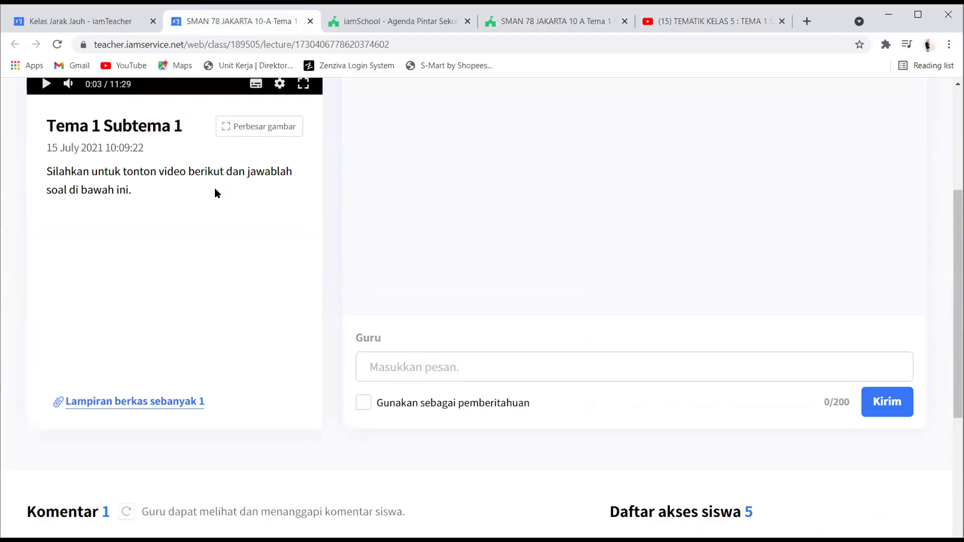
scroll(215, 188, down, 5)
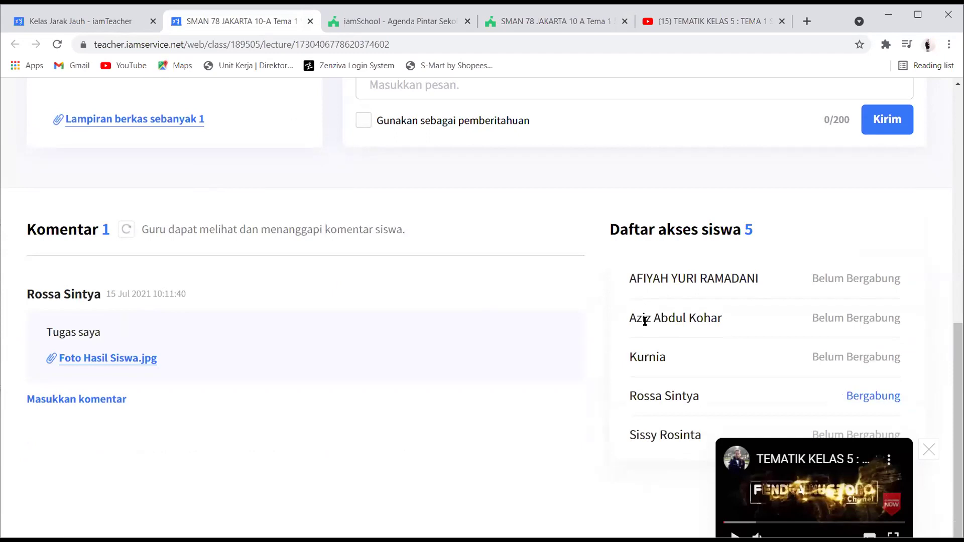
scroll(367, 435, up, 1)
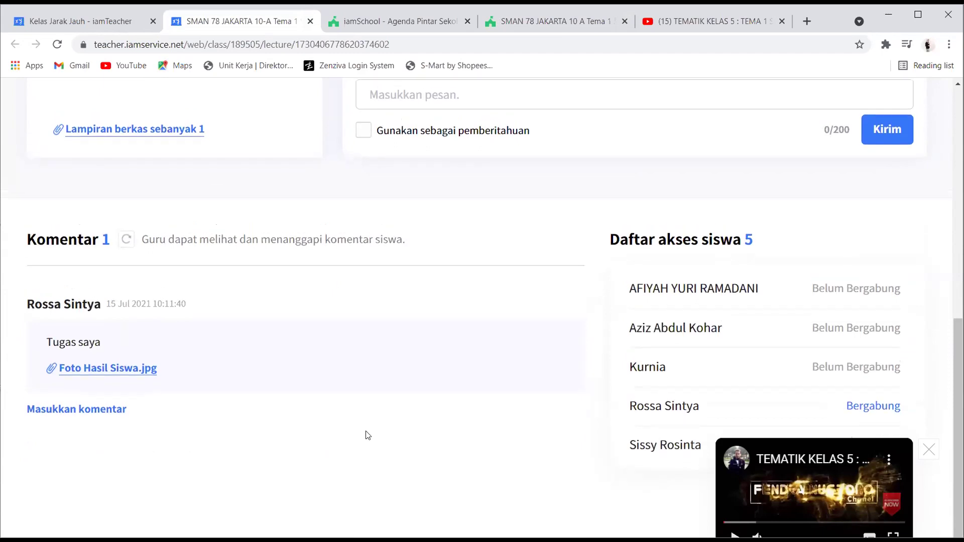
scroll(502, 263, up, 1)
scroll(502, 265, up, 1)
scroll(502, 261, down, 2)
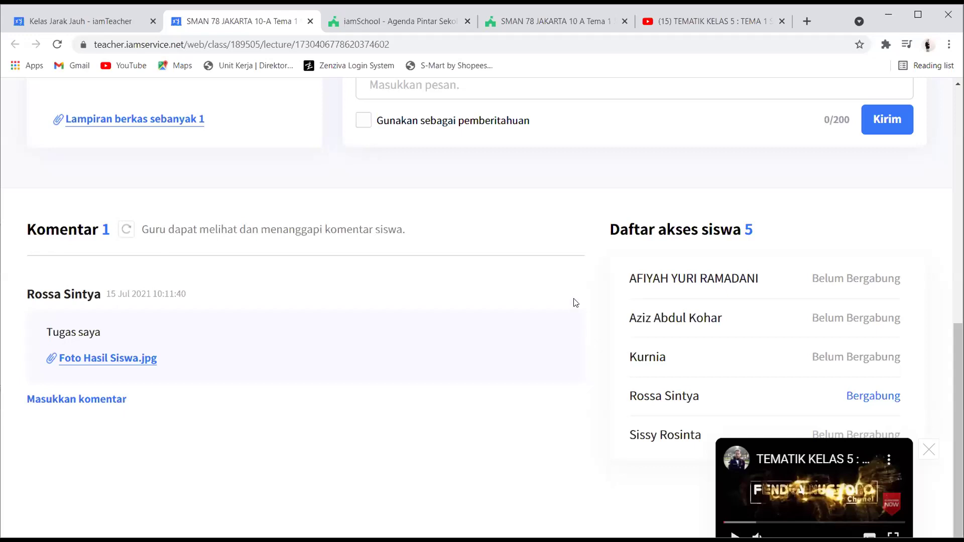
scroll(583, 281, up, 8)
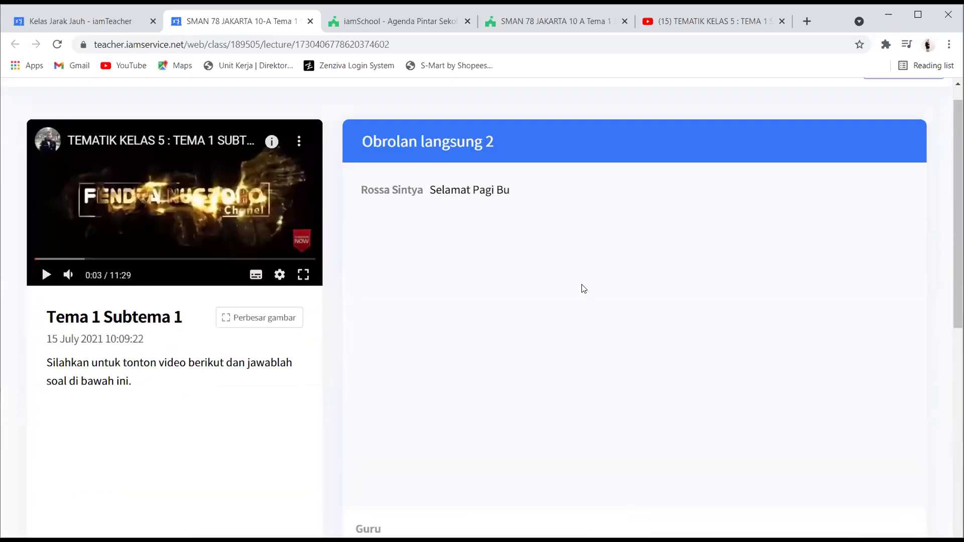
scroll(582, 287, up, 1)
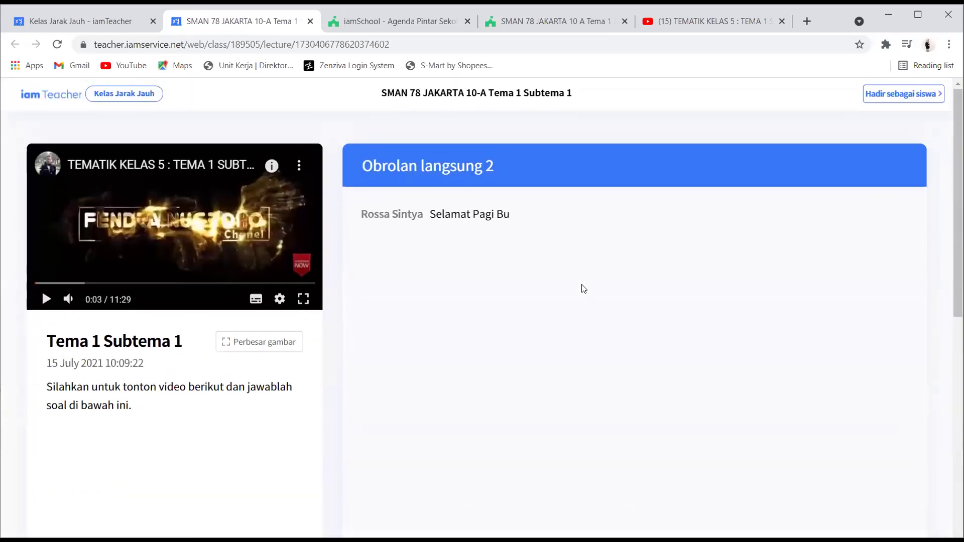
click(311, 23)
- Start a new class from the iamTeacher Kelas Jarak Jauh list and name it "Latihan Soal Seni Budaya"
click(78, 18)
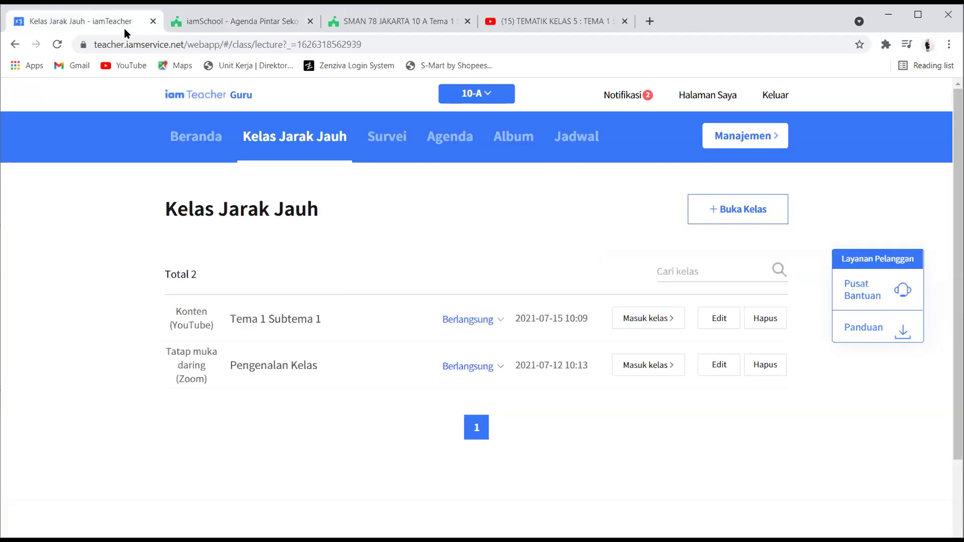
click(724, 209)
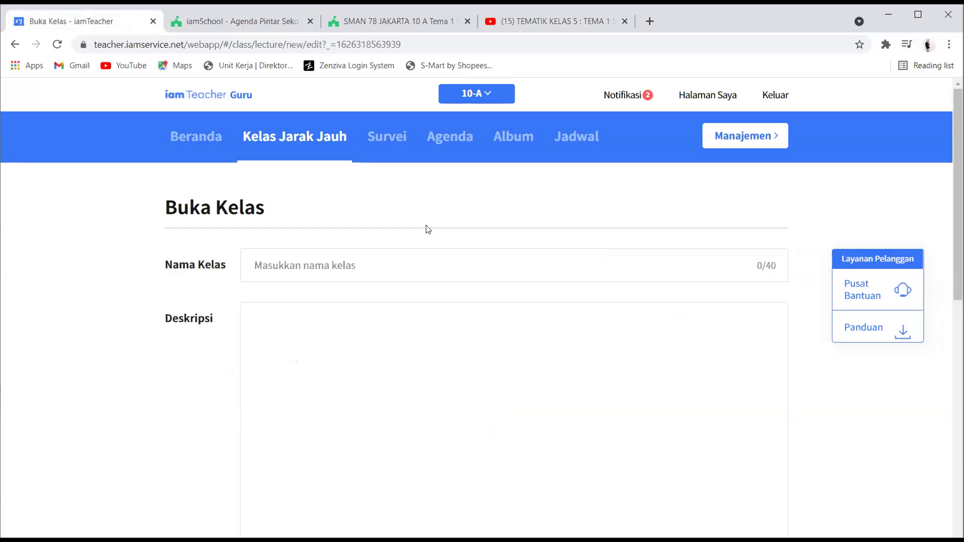
scroll(307, 280, down, 2)
scroll(307, 281, down, 1)
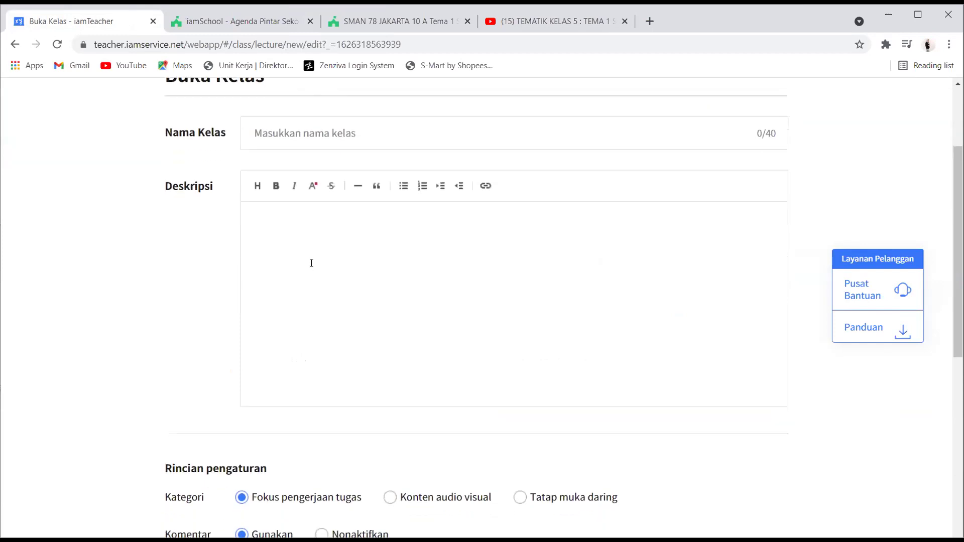
scroll(312, 263, down, 1)
click(328, 122)
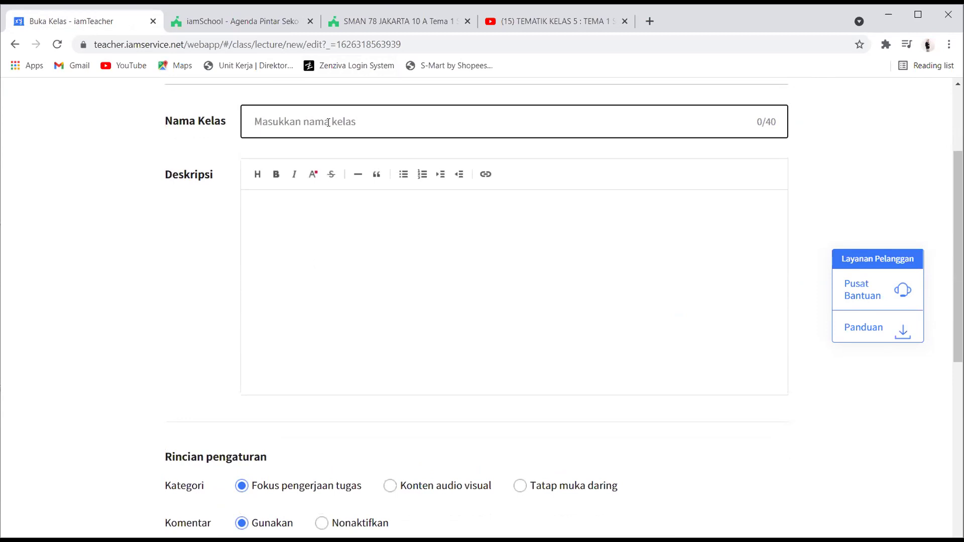
text(Latihan Soal )
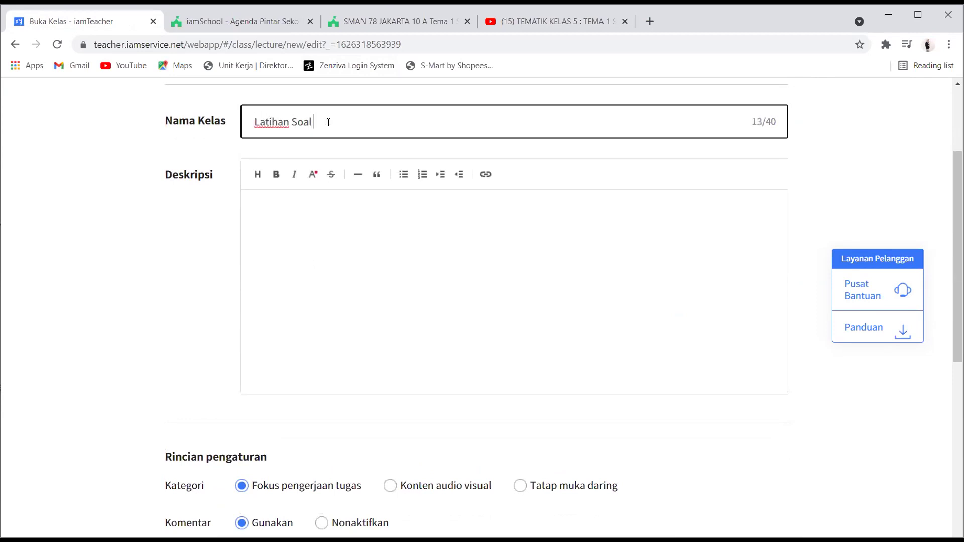
text(Seii Budaya)
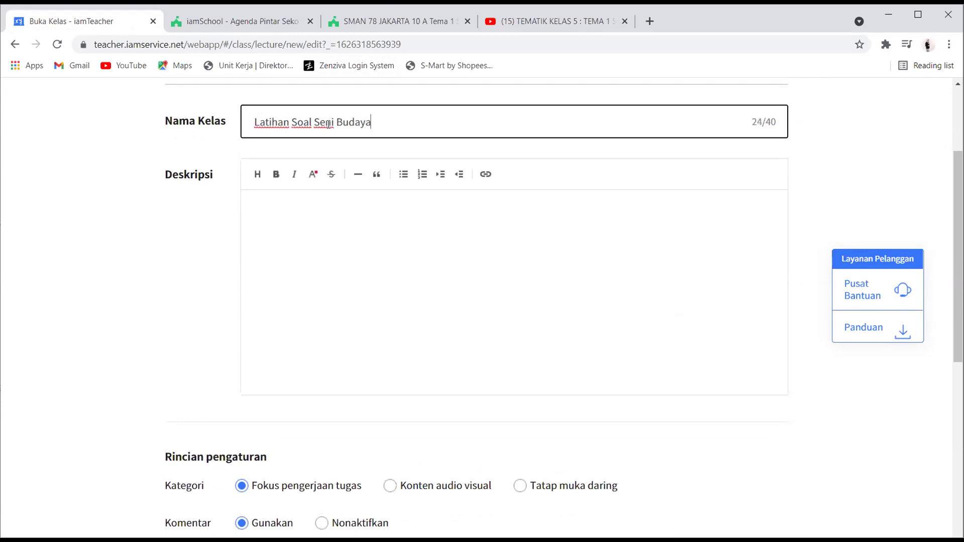
- Enter the class description "Silahkan kerjakan tugas berikut!"
click(303, 231)
text(Silahk)
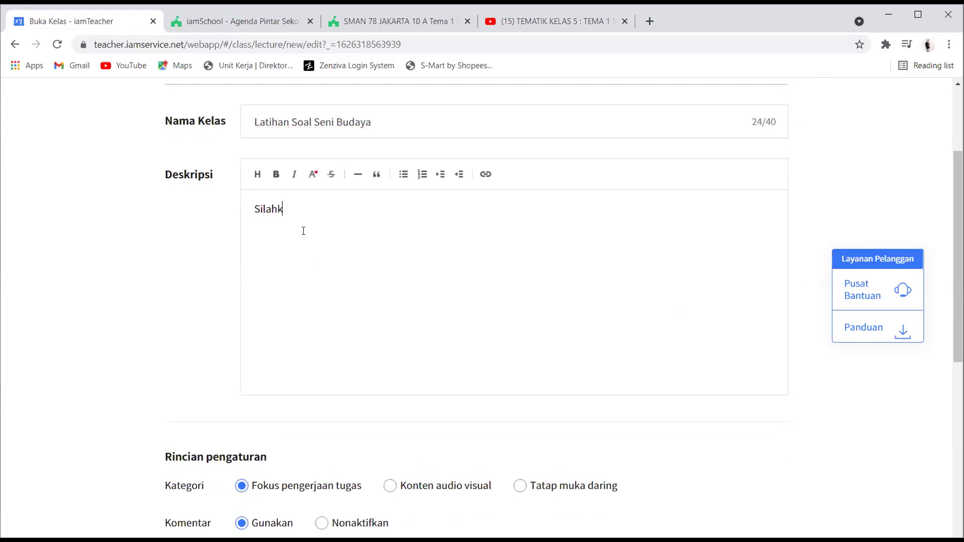
text(an kerjakan tugas )
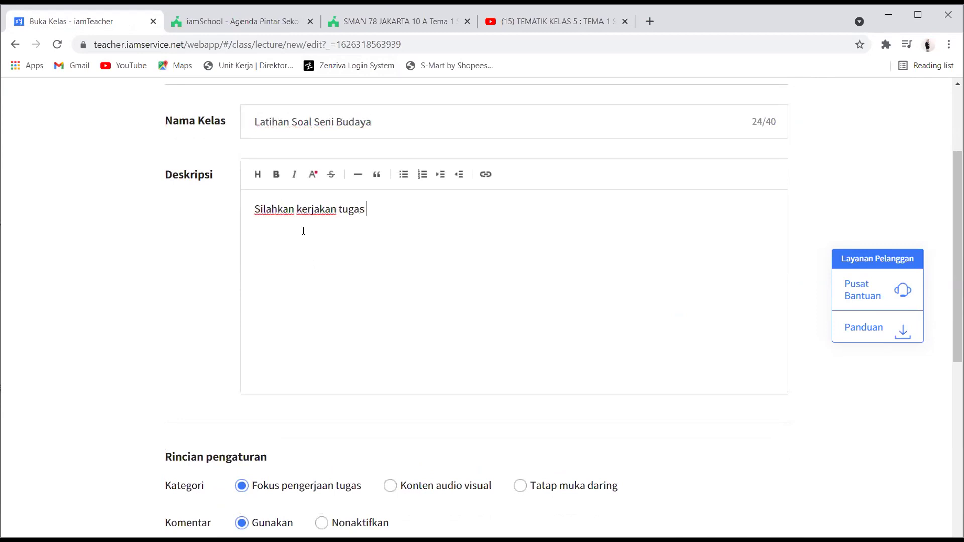
text(berikut)
key(BackSpace)
text(!)
- Attach soal seni budaya 2.jpg from the Bahan Ajar folder and open the class in the Fokus pengerjaan tugas category
scroll(303, 218, down, 5)
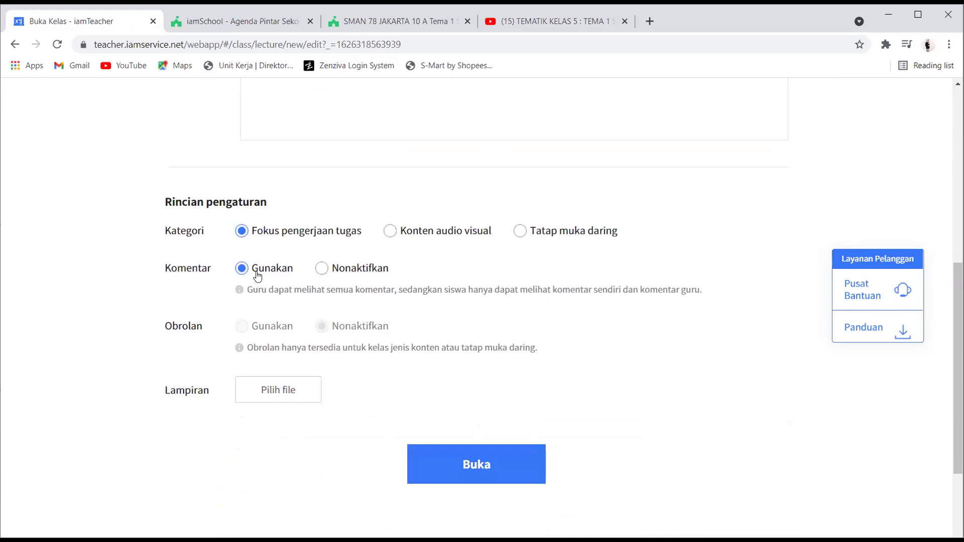
click(248, 391)
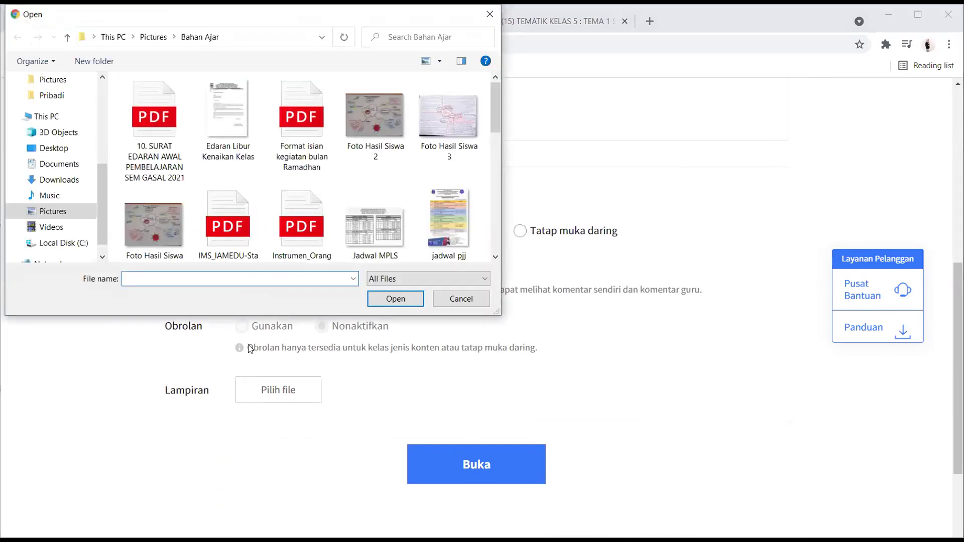
scroll(269, 212, down, 1)
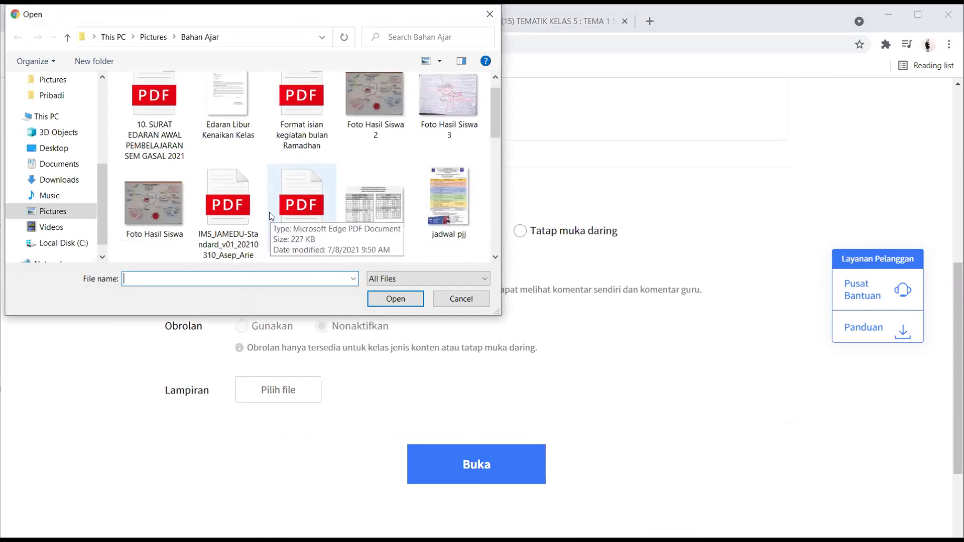
scroll(278, 186, down, 6)
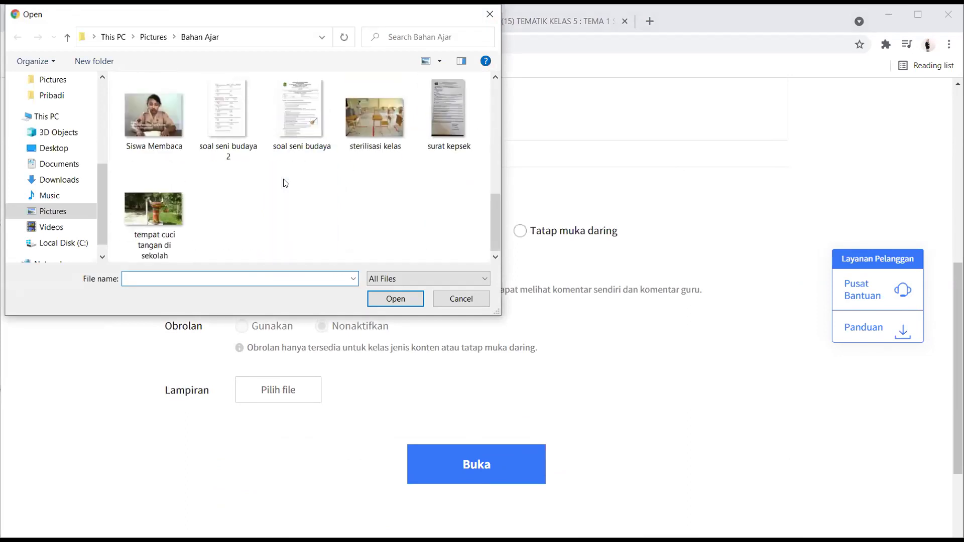
click(242, 114)
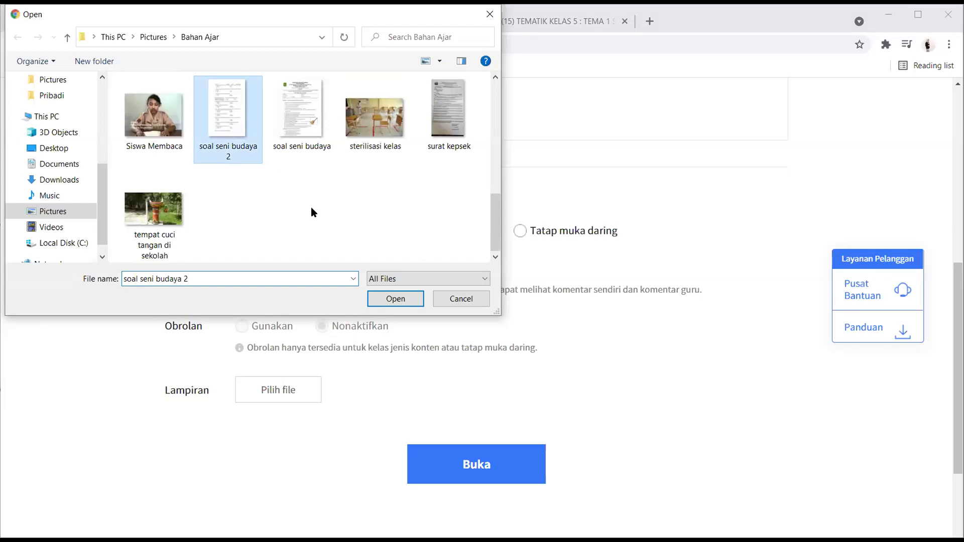
click(395, 299)
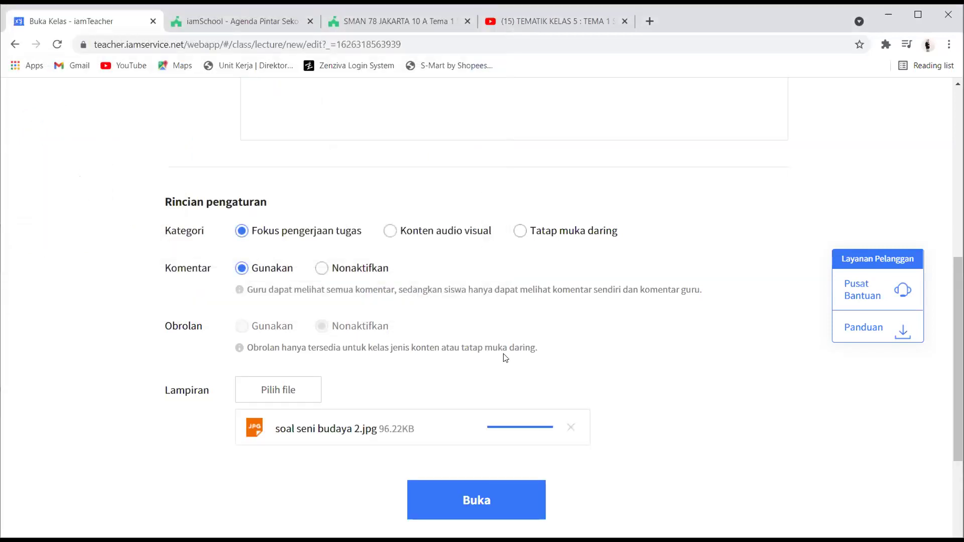
click(460, 511)
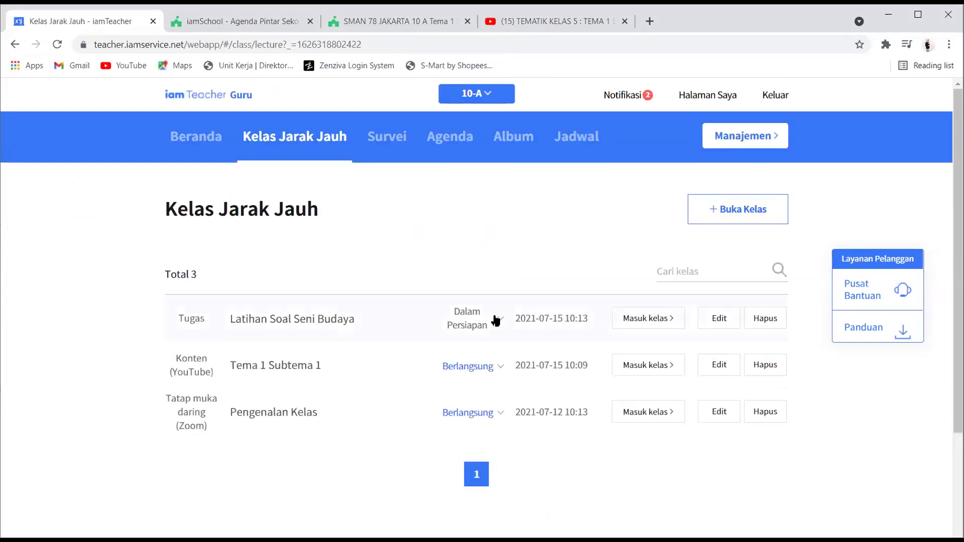
- Set Latihan Soal Seni Budaya to Berlangsung, and both Tema 1 Subtema 1 and Pengenalan Kelas to Dalam Persiapan
click(496, 321)
click(490, 343)
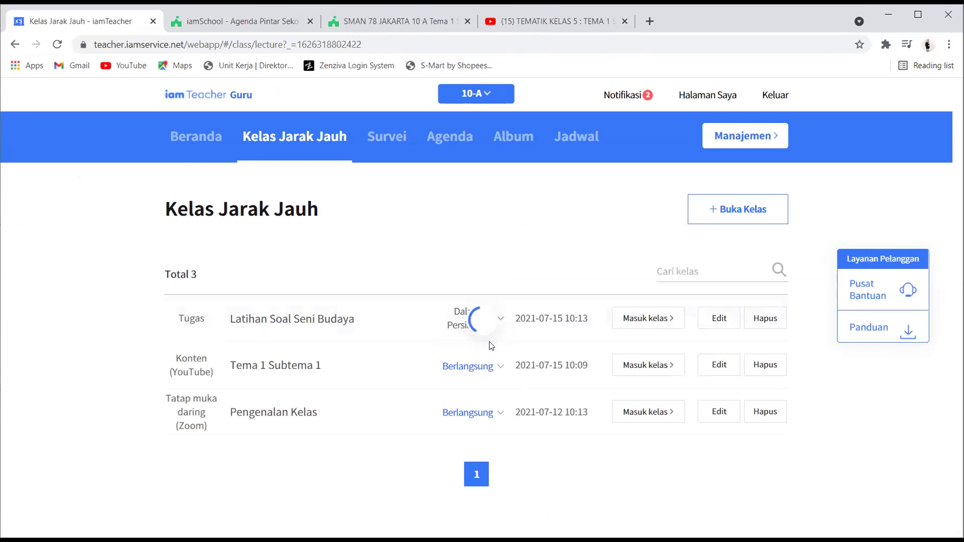
click(498, 371)
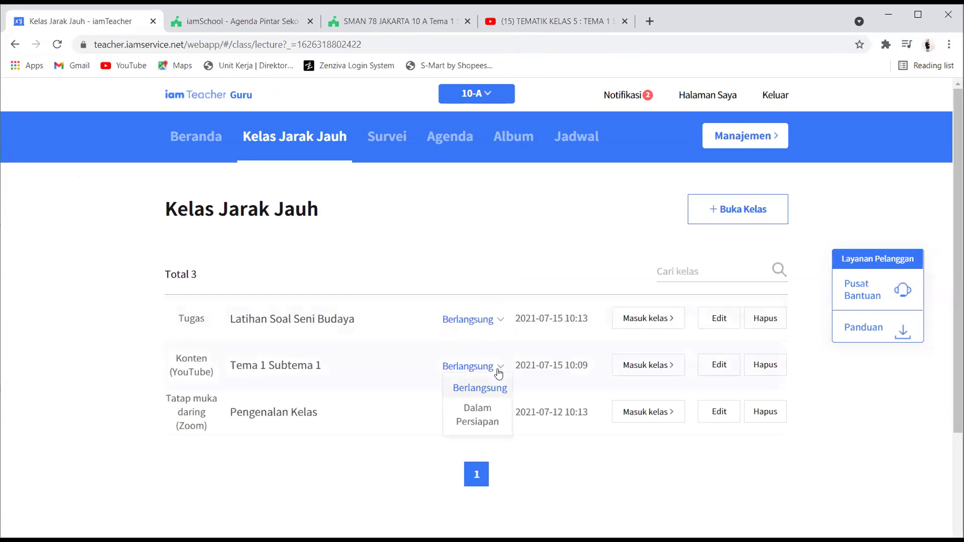
click(490, 412)
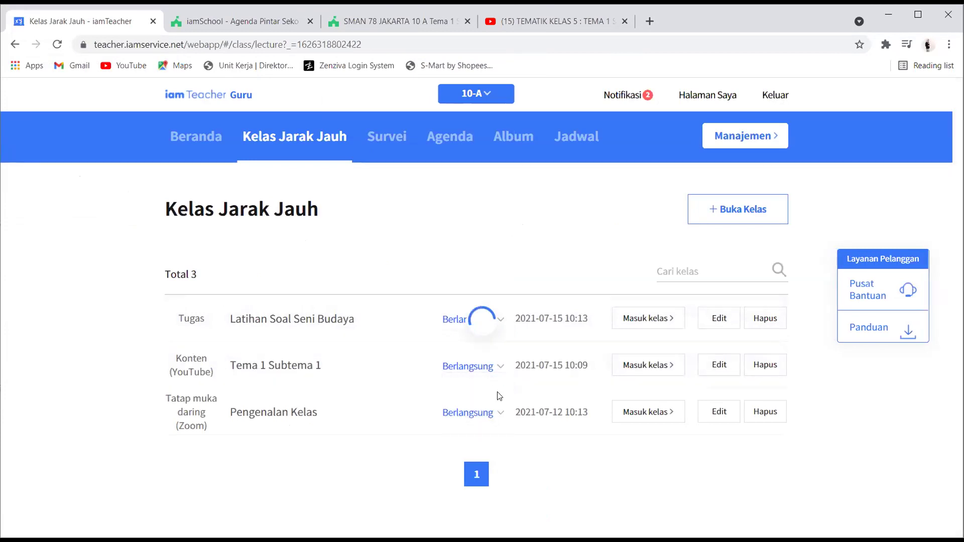
click(497, 414)
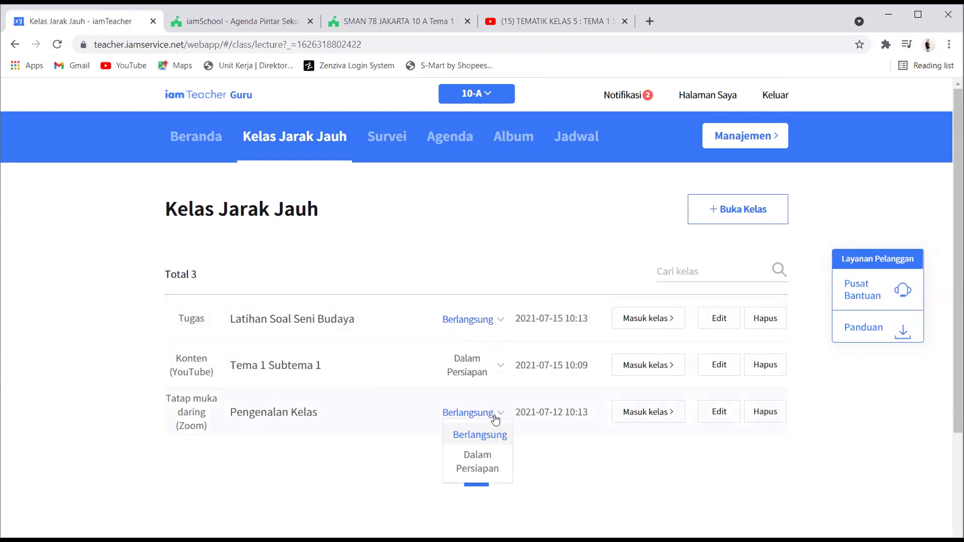
click(484, 460)
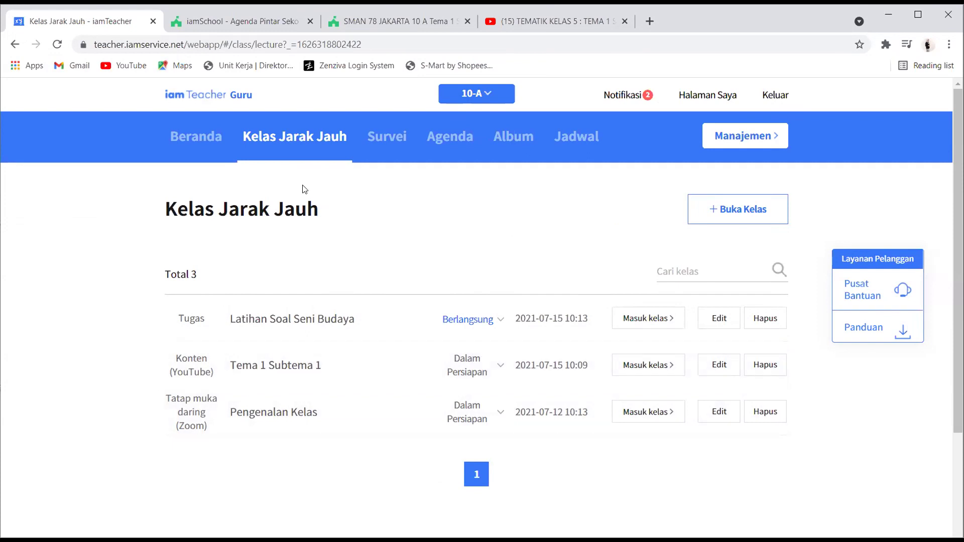
- Switch to the student's iamSchool page, return to the class list and enter Latihan Soal Seni Budaya
click(340, 26)
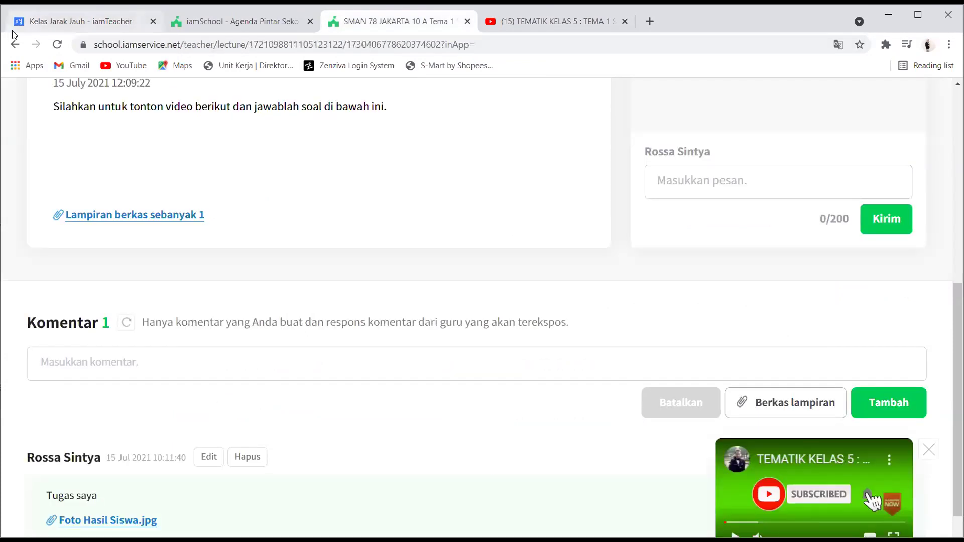
click(11, 46)
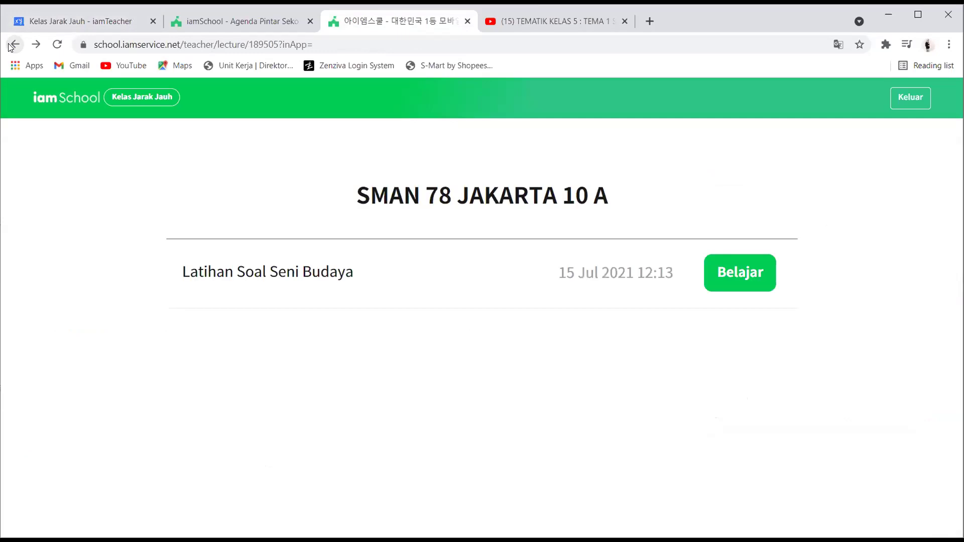
click(755, 272)
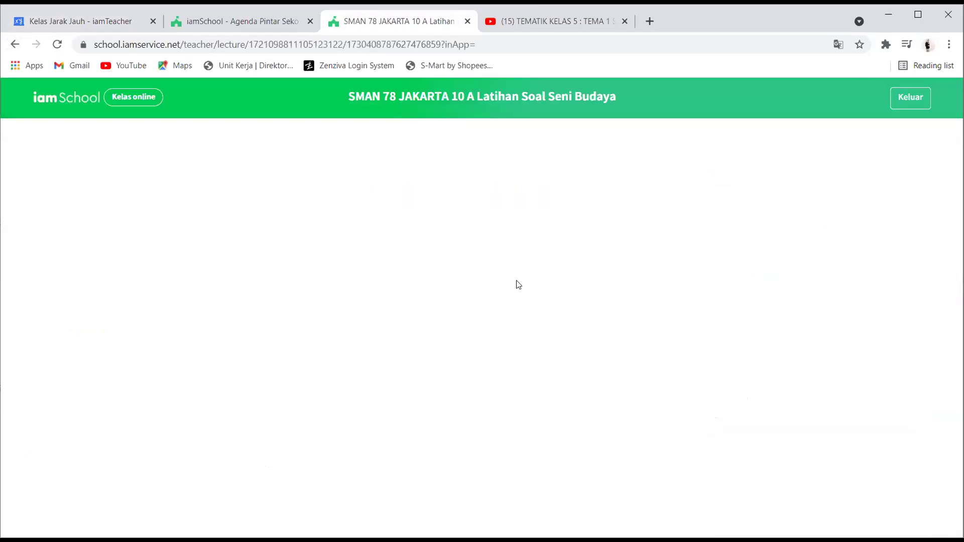
- Examine the Latihan Soal Seni Budaya class page as the student sees it, including the instructions, attachment link and comment section
scroll(442, 301, down, 1)
scroll(444, 298, down, 3)
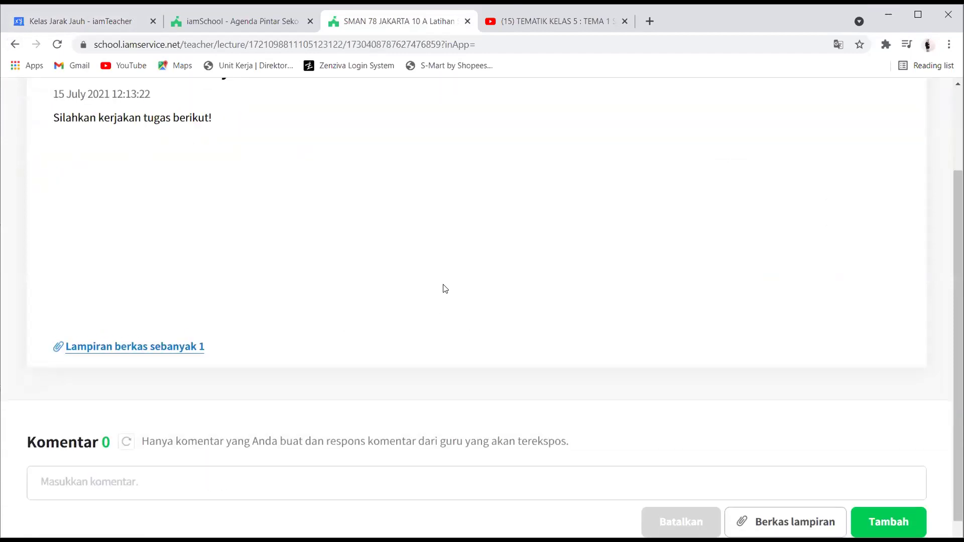
scroll(443, 289, up, 3)
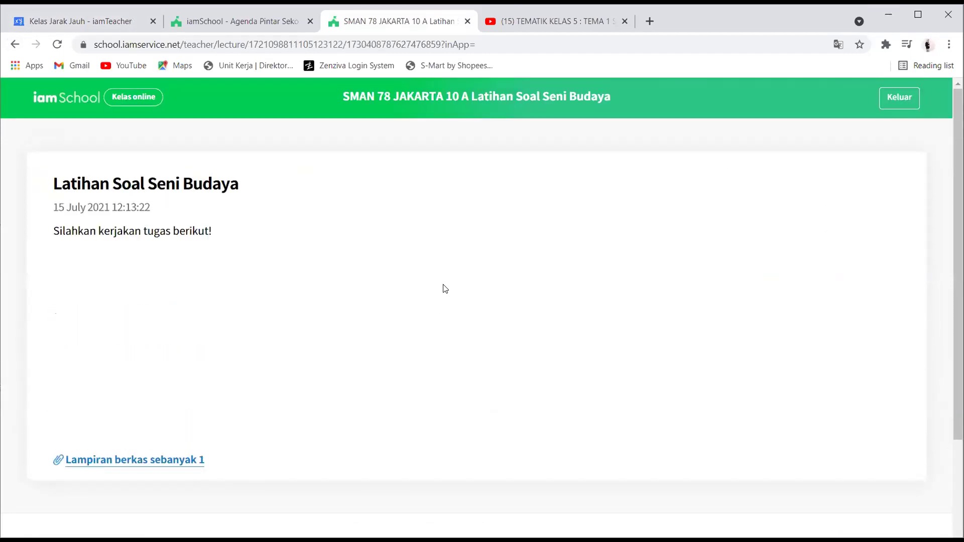
scroll(443, 288, down, 3)
scroll(444, 289, up, 2)
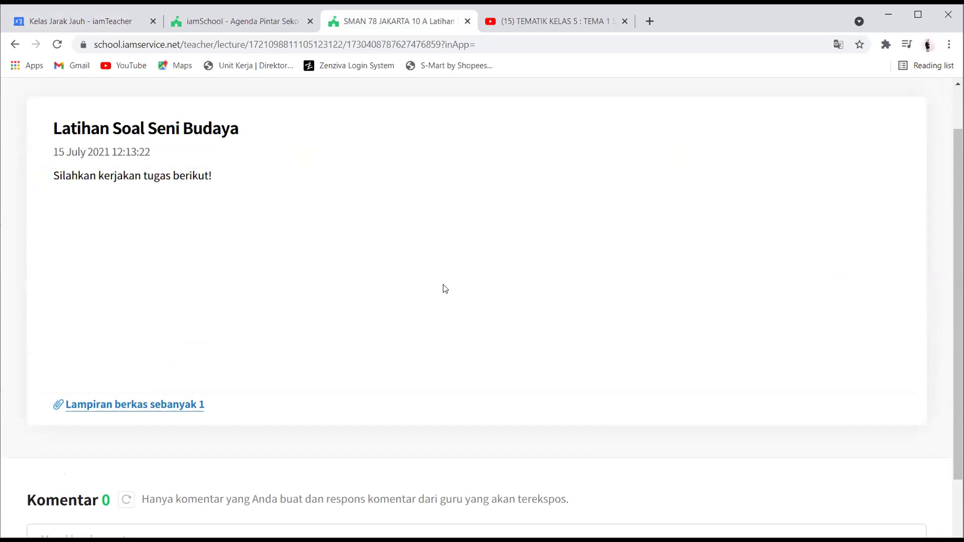
scroll(445, 288, down, 2)
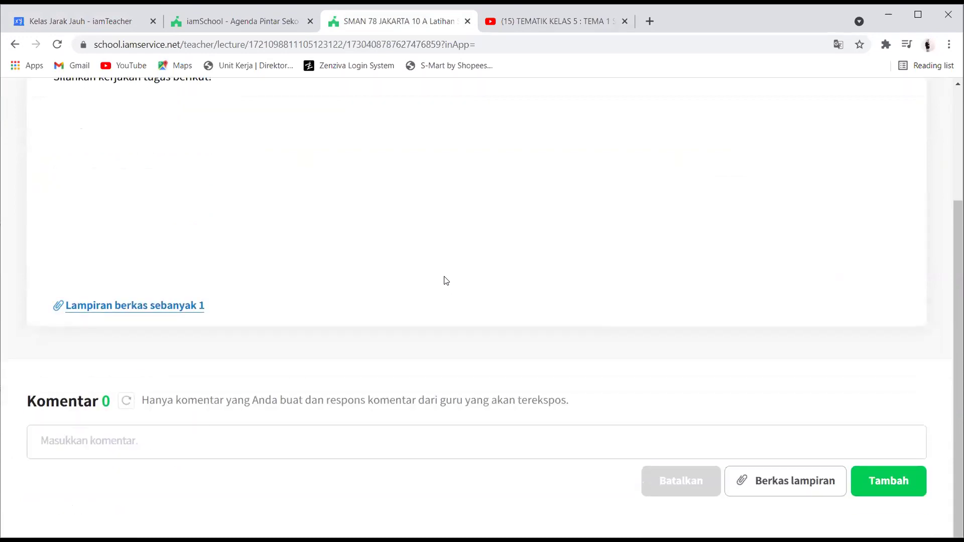
click(371, 453)
scroll(369, 461, up, 2)
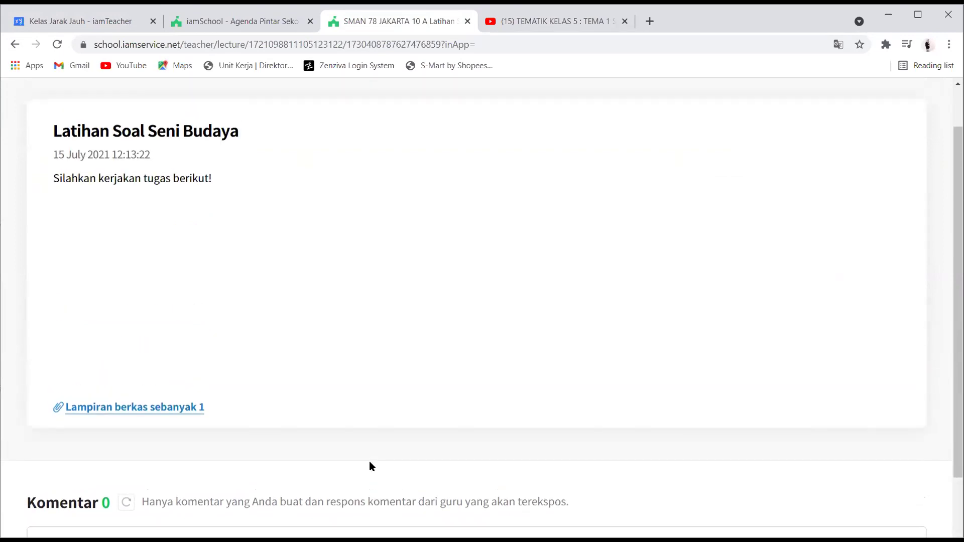
scroll(369, 461, up, 1)
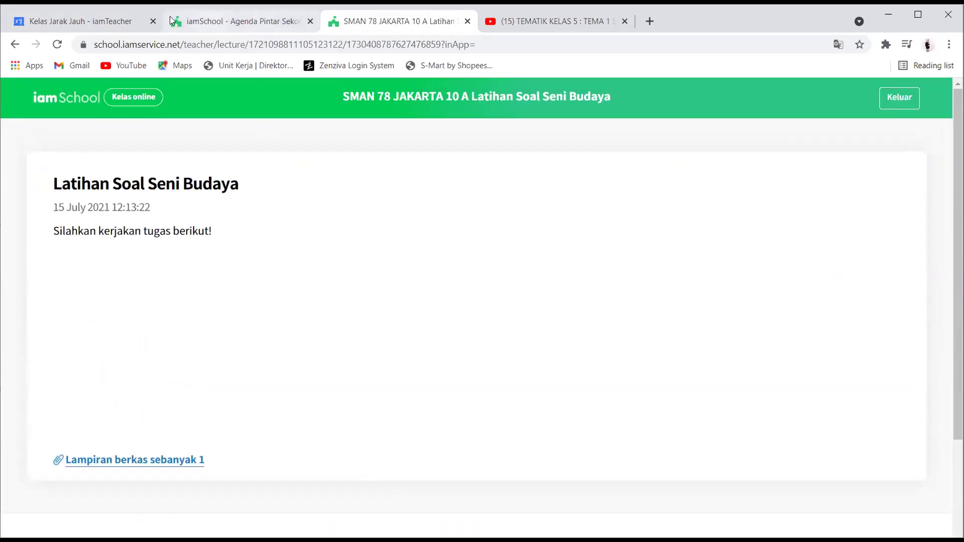
- Return to the teacher's Kelas Jarak Jauh class list in iamTeacher
click(127, 16)
key(ctrl+Tab)
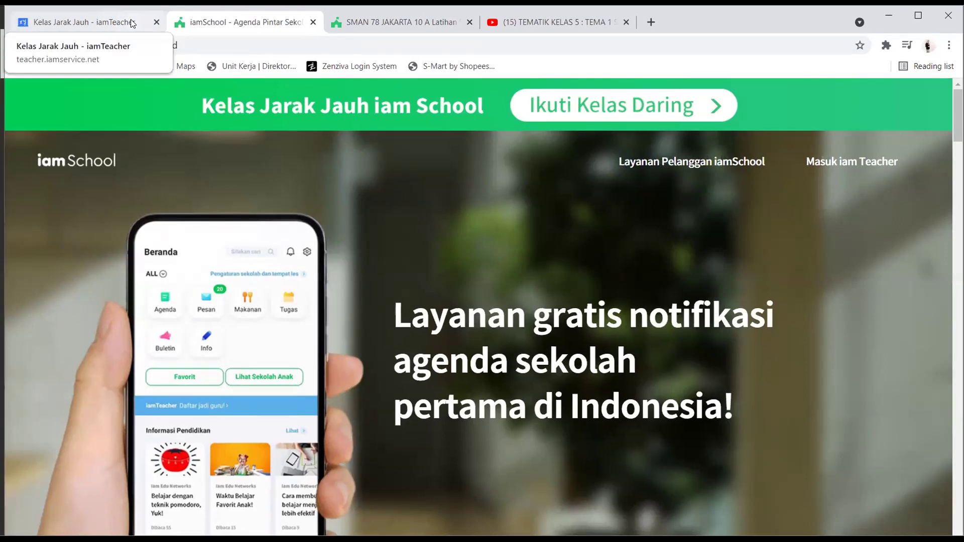
click(133, 23)
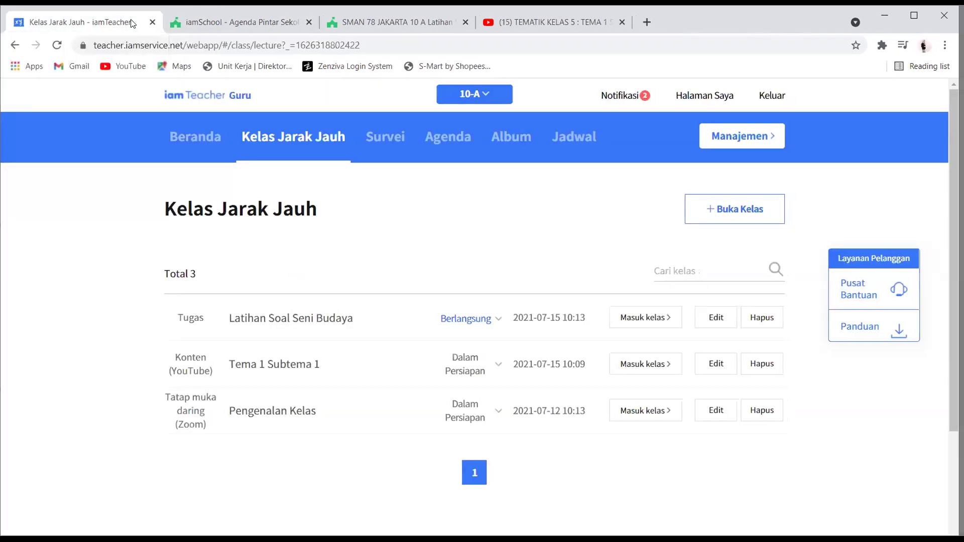
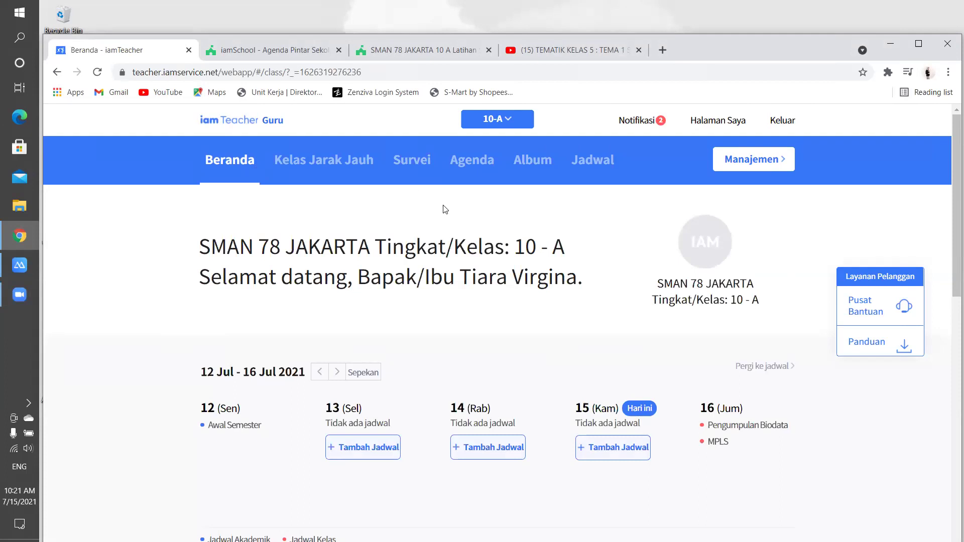
- View the 11-BAHASA class home page and switch the active class back to 10-A
click(512, 124)
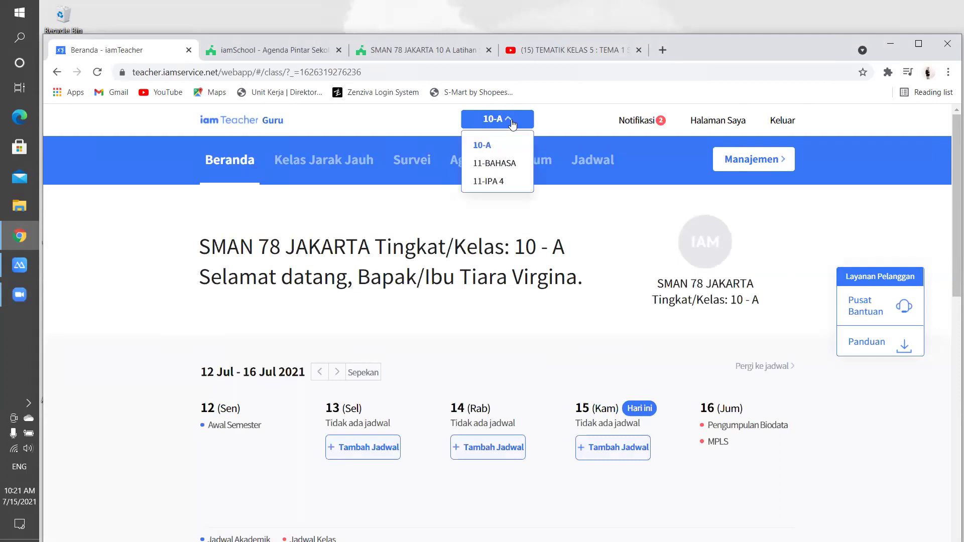
click(484, 150)
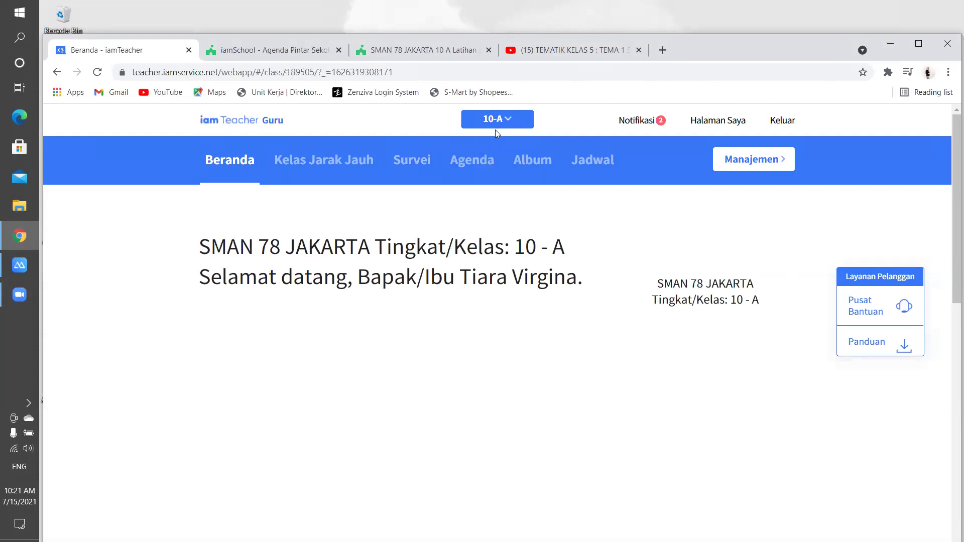
click(511, 122)
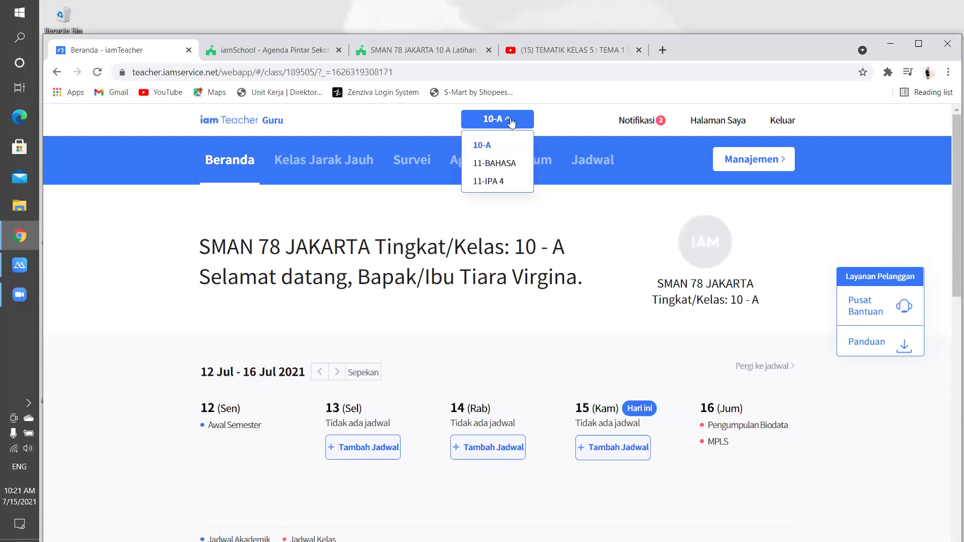
click(497, 164)
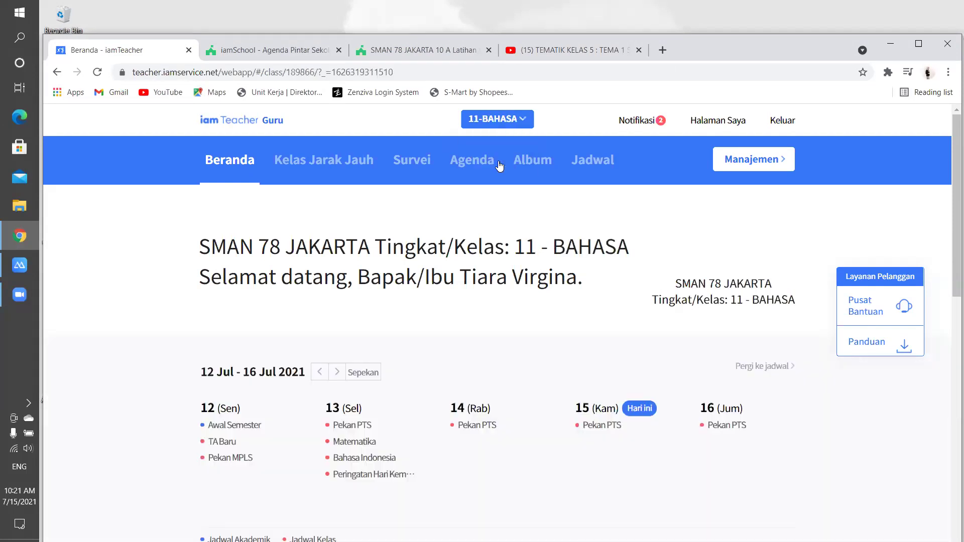
click(503, 121)
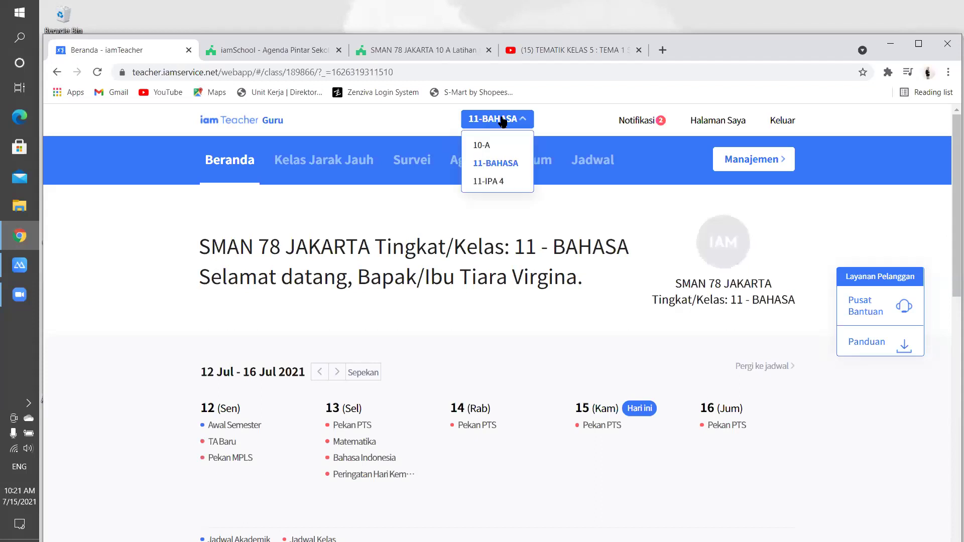
click(485, 147)
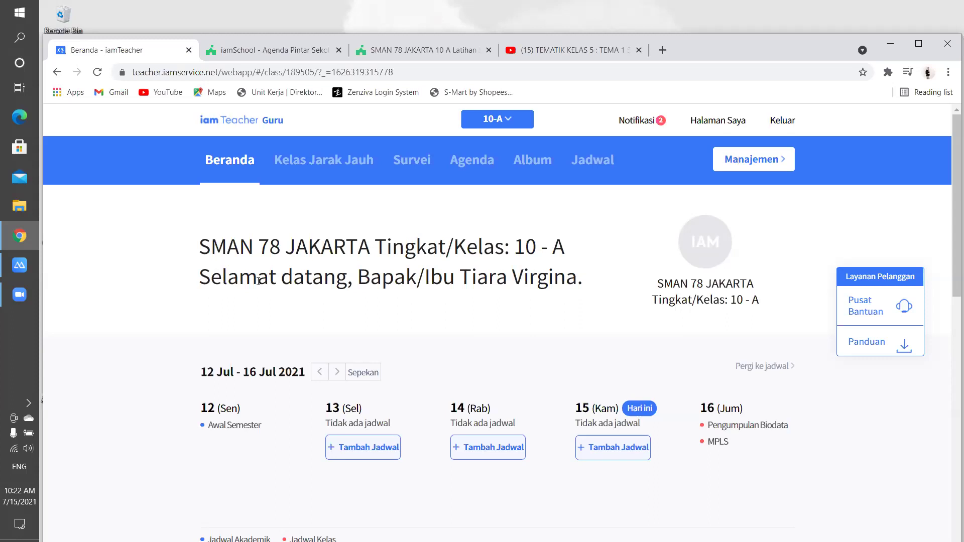
- Start a new survey questionnaire for class 10-A and title it "Kesiapan KBM TA Baru"
click(399, 161)
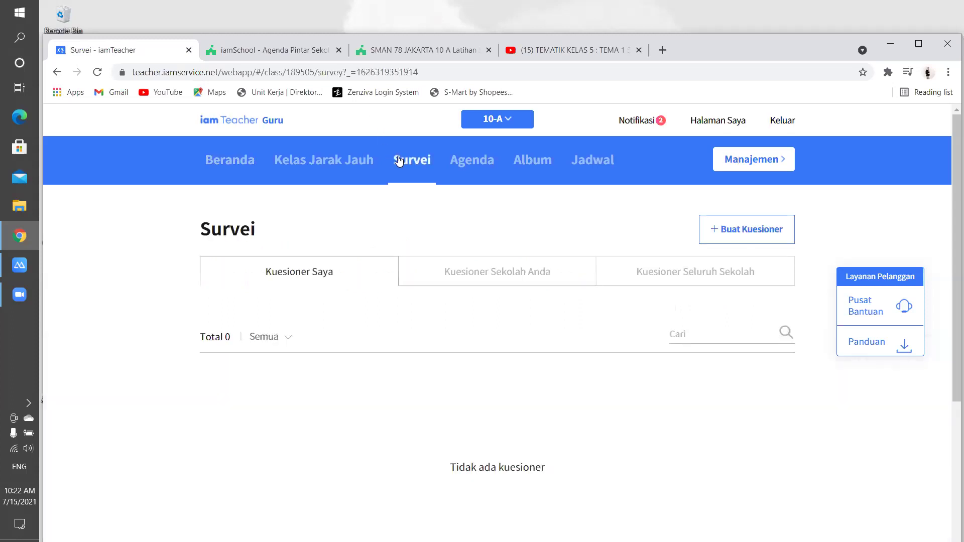
click(722, 234)
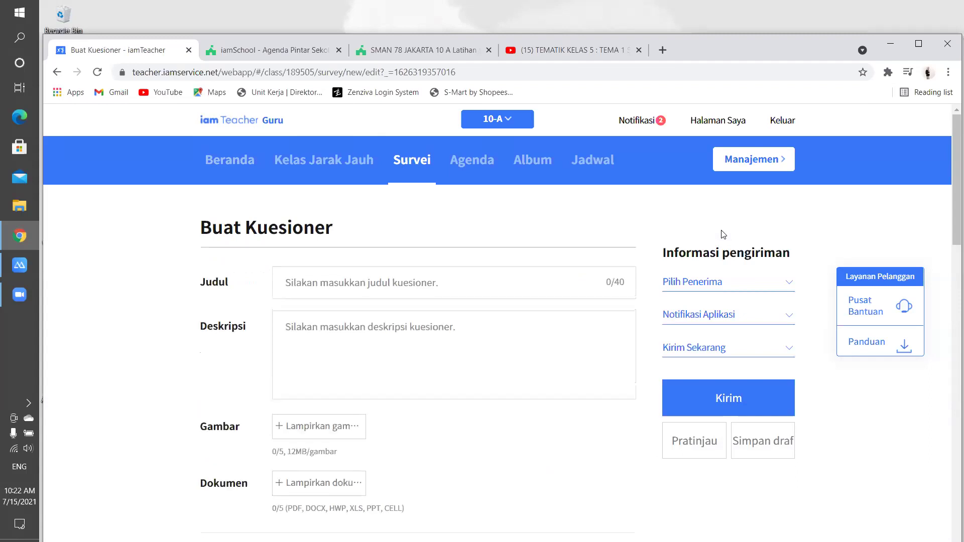
click(412, 284)
text(Kesia)
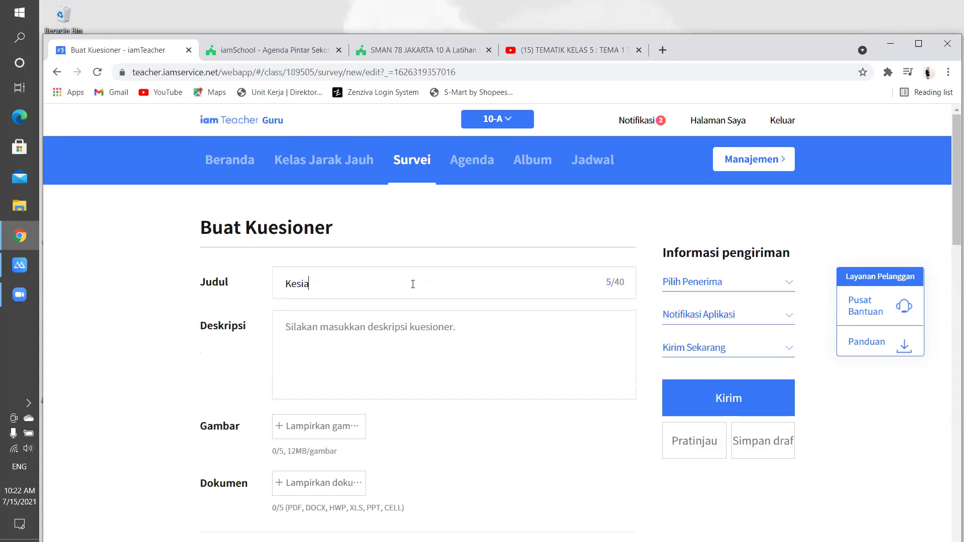
text(pan KBM TA Baru)
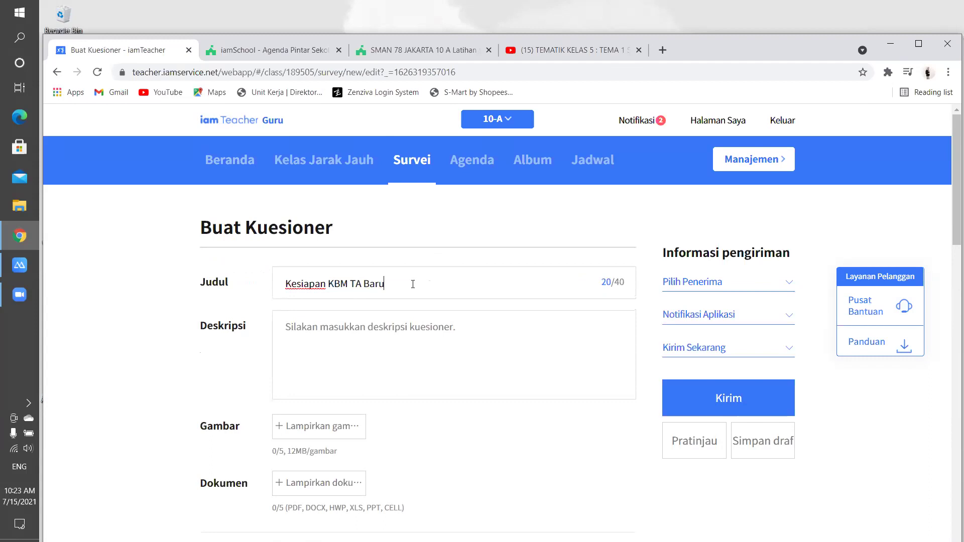
- Enter the survey description "Survei ini dilaksanakan dalam rangka melihat ketersediaan dan kesiapan orangtua maupun siswa dalam menghadapi KBM."
text(S)
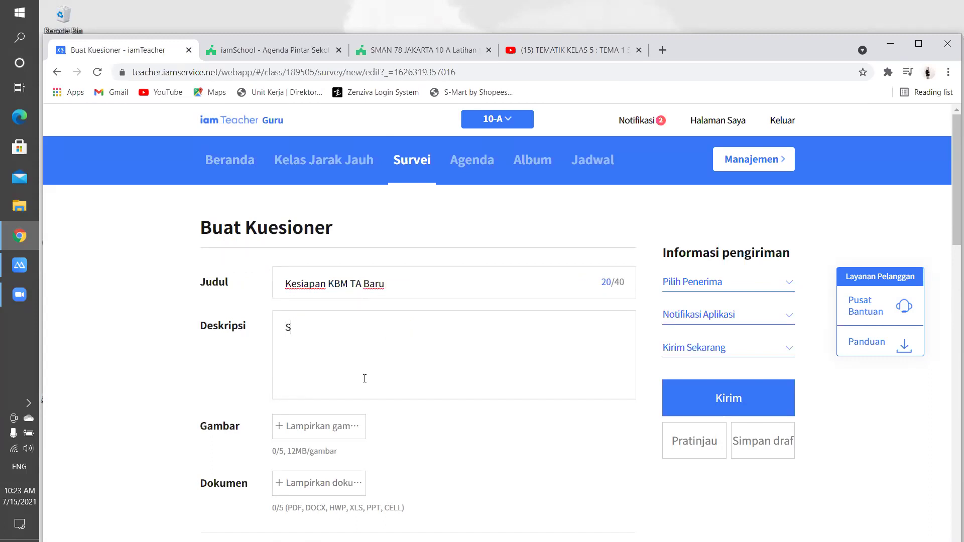
text(urvei ini dilaksan)
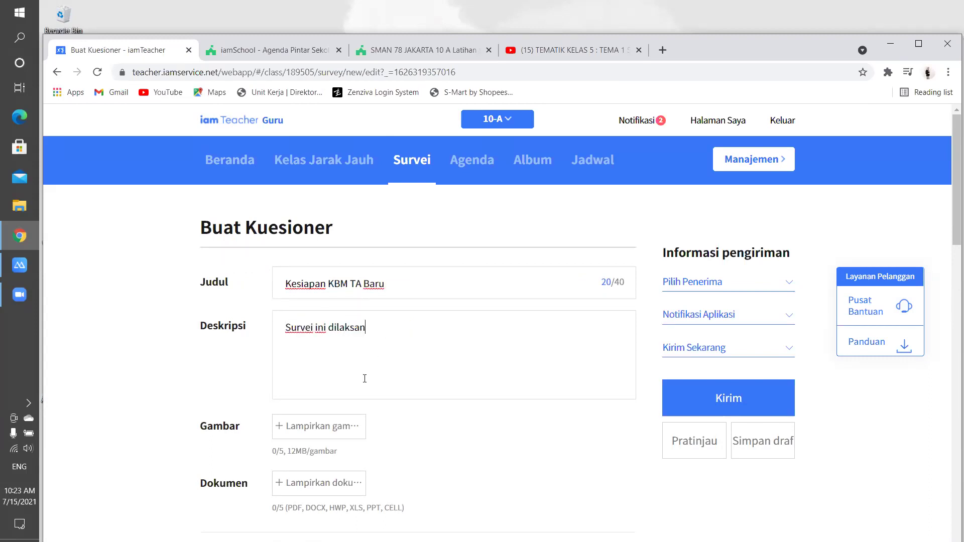
text(akan dalam rangka )
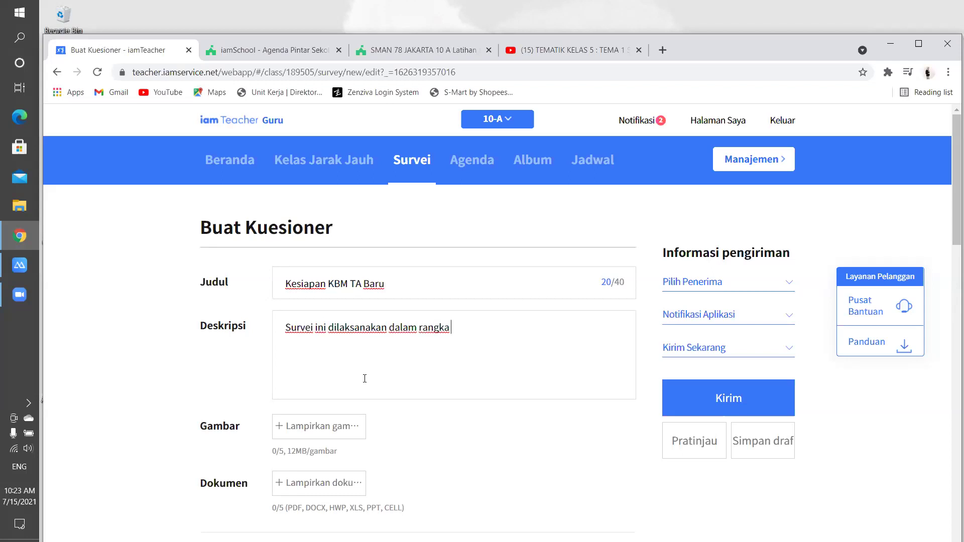
text(melihat ketersediaan dan ke)
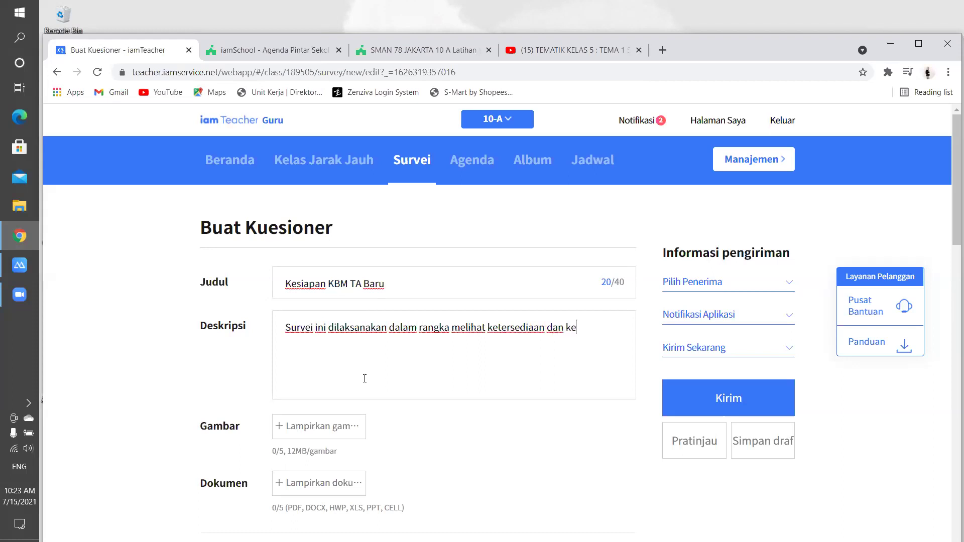
text(siapan orangtua maupun sisw)
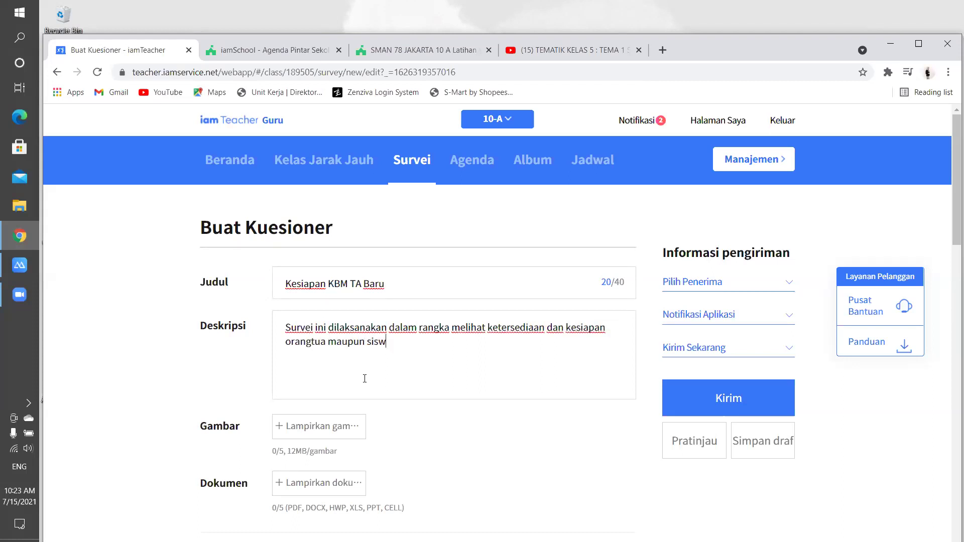
text(a dalam menghadapi KBM.)
- Enter "Siapa yang mendampingi anak belajar saat daring?" as question 1 and set its category to Pilihan ganda (> 1 jawaban)
scroll(364, 369, down, 2)
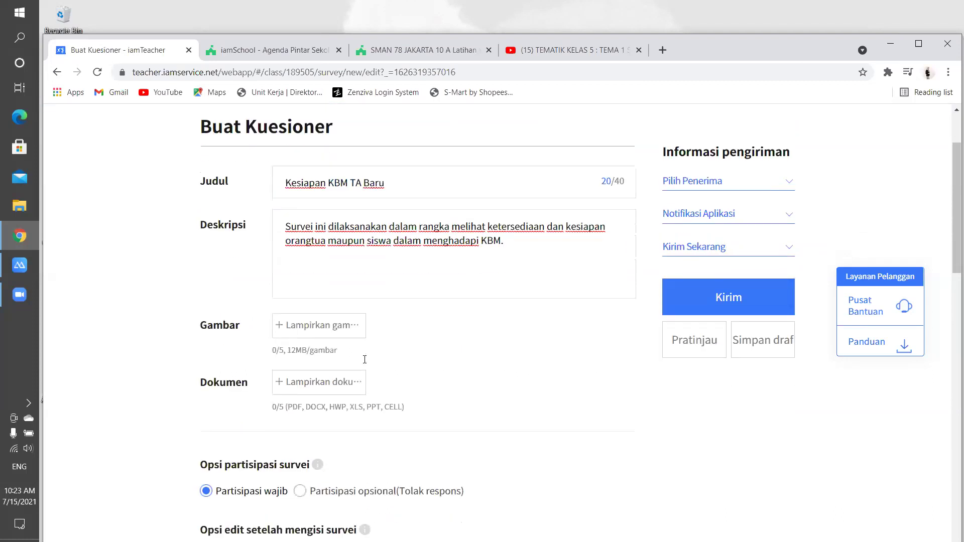
scroll(367, 354, down, 1)
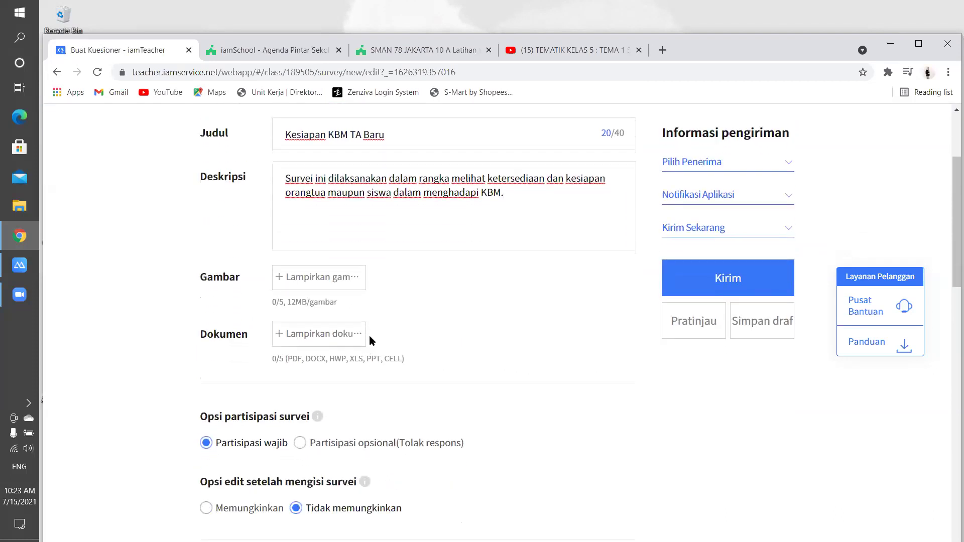
scroll(369, 335, down, 1)
scroll(373, 334, down, 1)
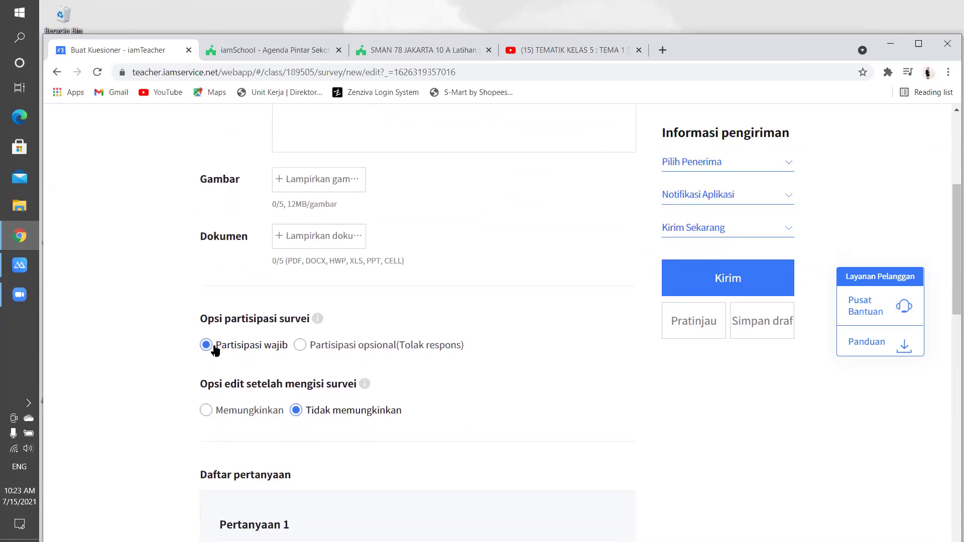
scroll(217, 341, down, 1)
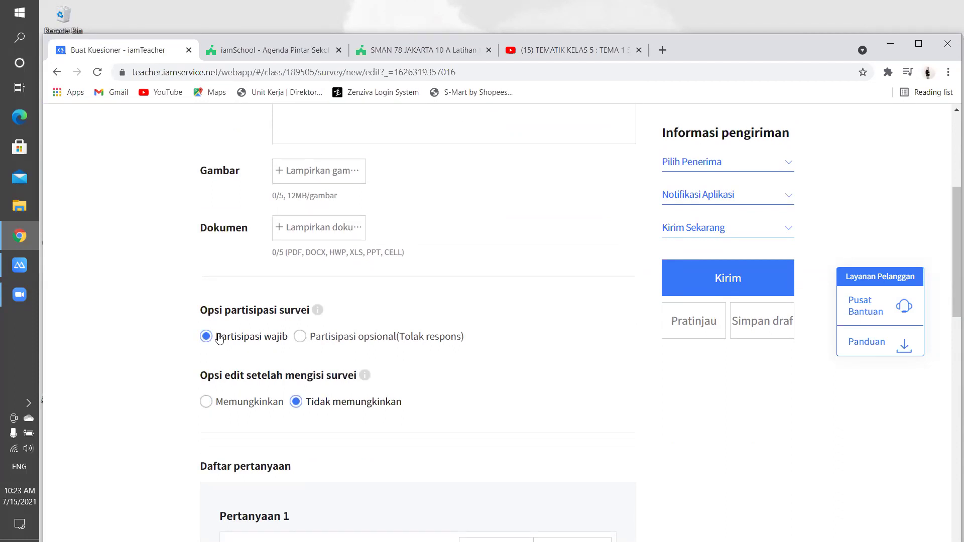
scroll(219, 340, down, 1)
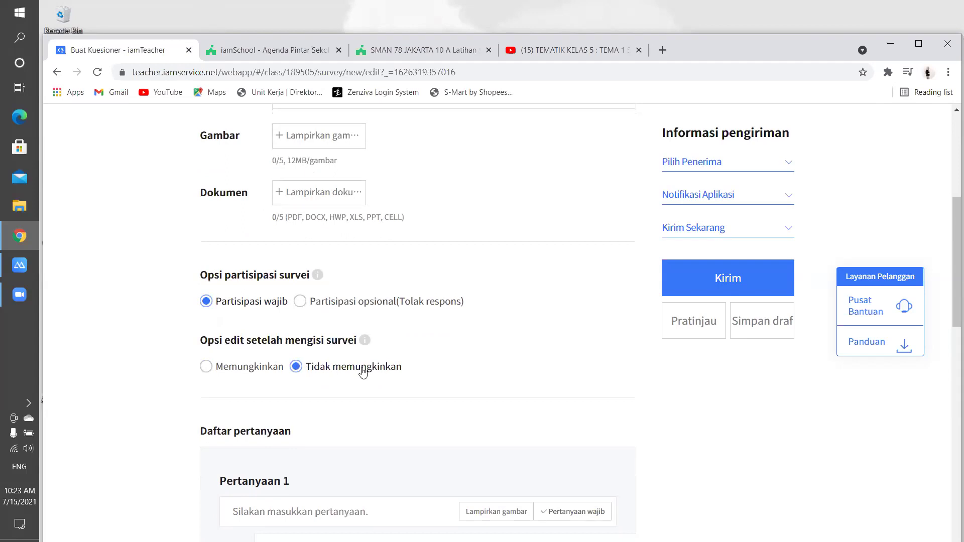
scroll(363, 372, down, 3)
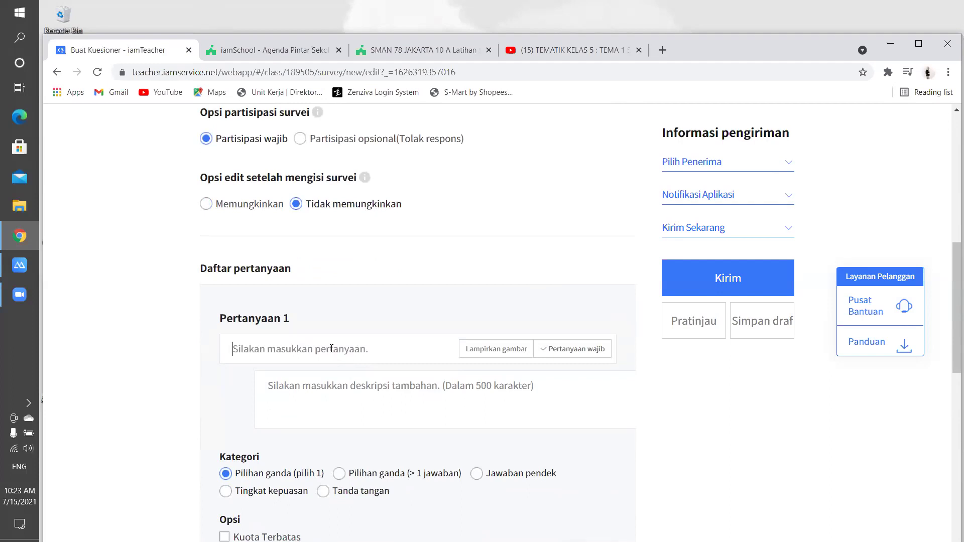
click(332, 348)
text(Siapa yang)
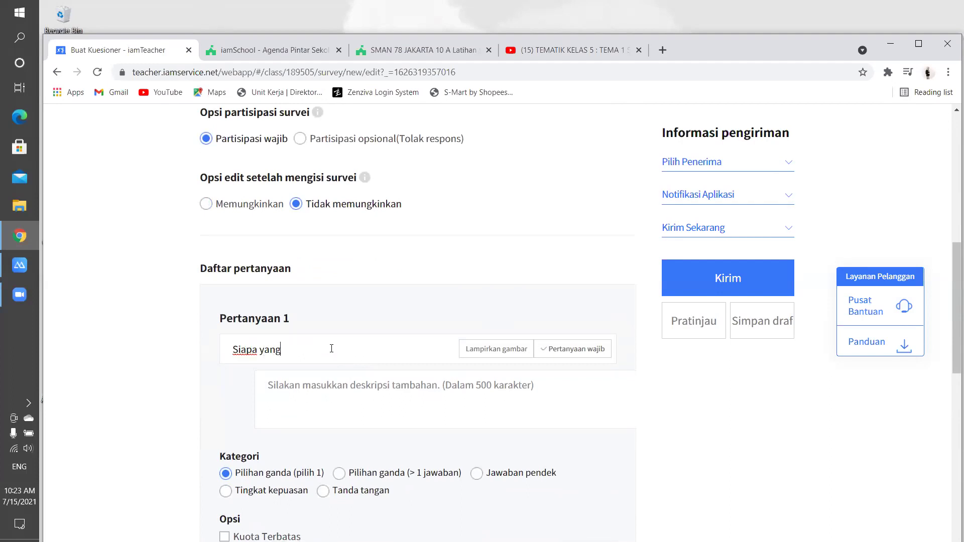
text( mendampingi anak bel)
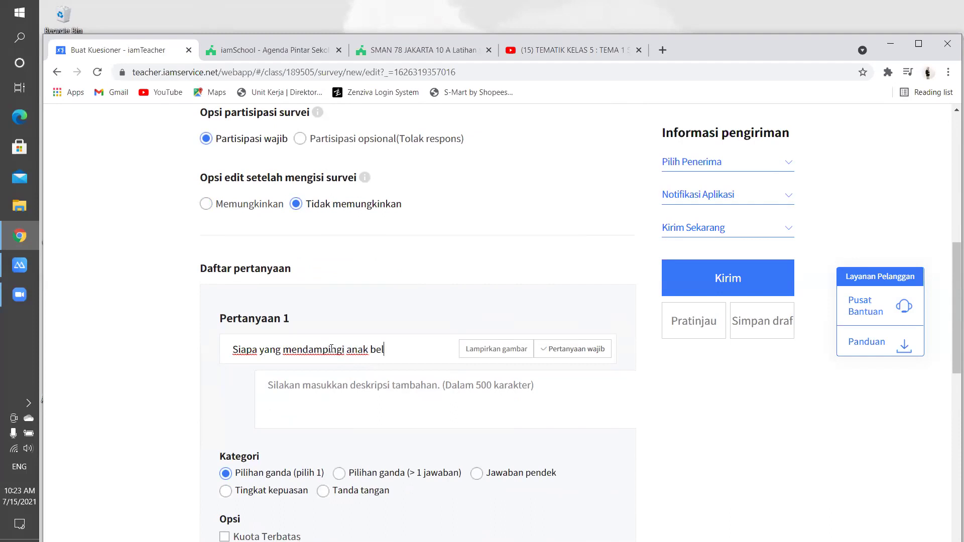
text(ajar saat daring?)
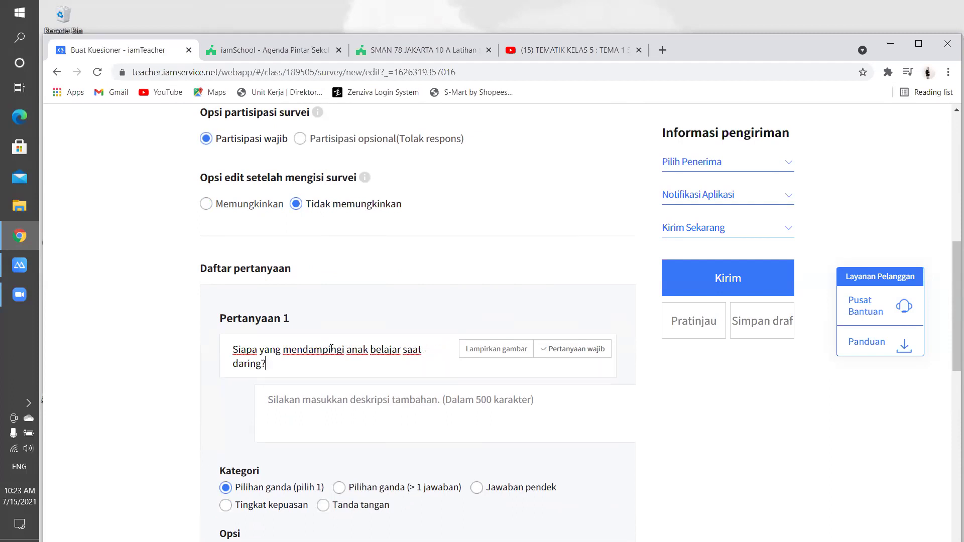
scroll(329, 395, down, 4)
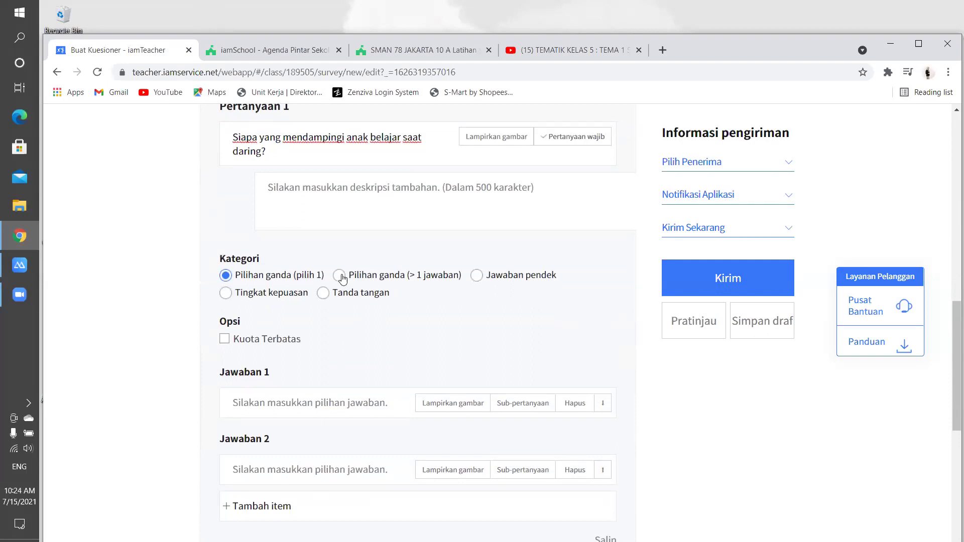
click(339, 275)
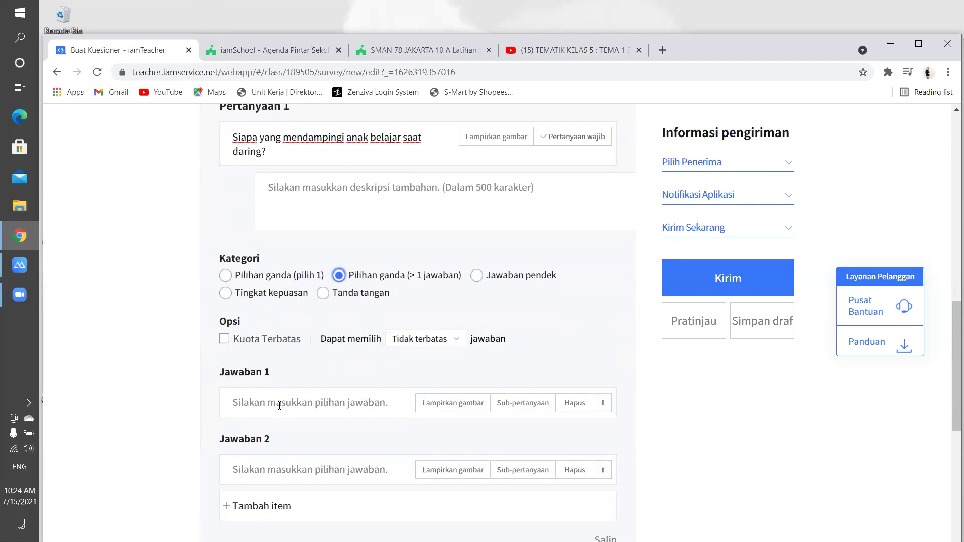
- Change question 1's category to Pilihan ganda (pilih 1) and enter "Ayah" and "Ibu" as its first two answers
click(225, 275)
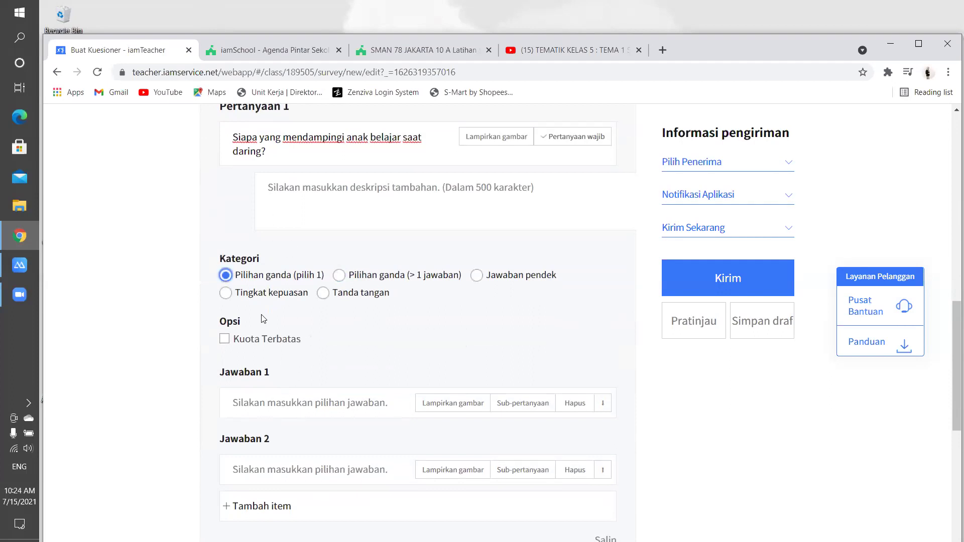
click(262, 398)
text(Aya)
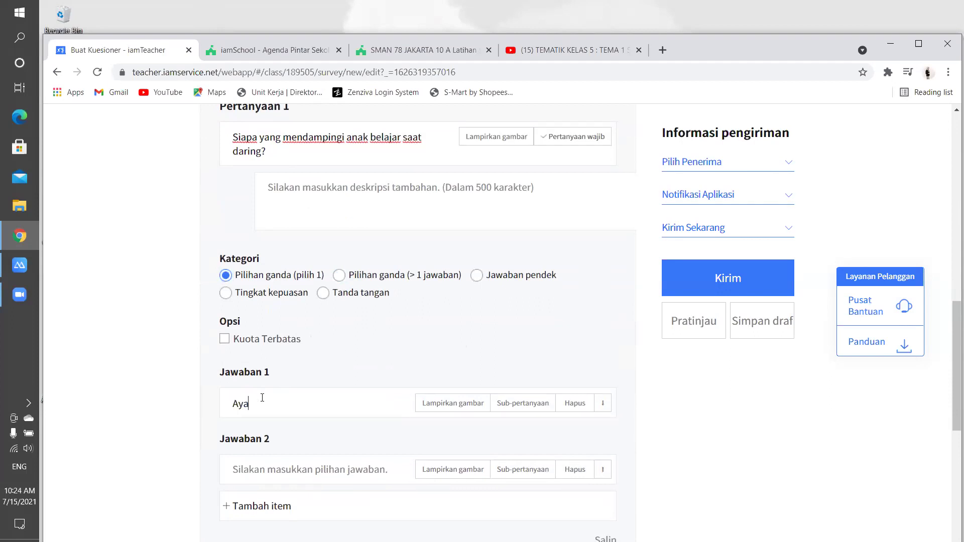
text(hIbu)
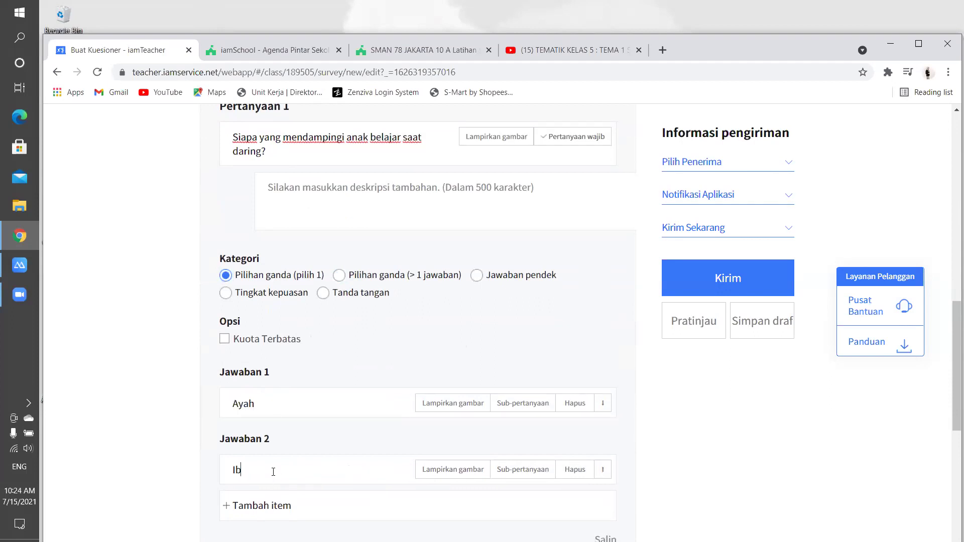
- Add three more answer options to question 1: "Ayah dan Ibu (bergantian)", "Nenek/ anggota keluarga lainnya" and "ART"
scroll(278, 435, down, 3)
scroll(278, 435, down, 1)
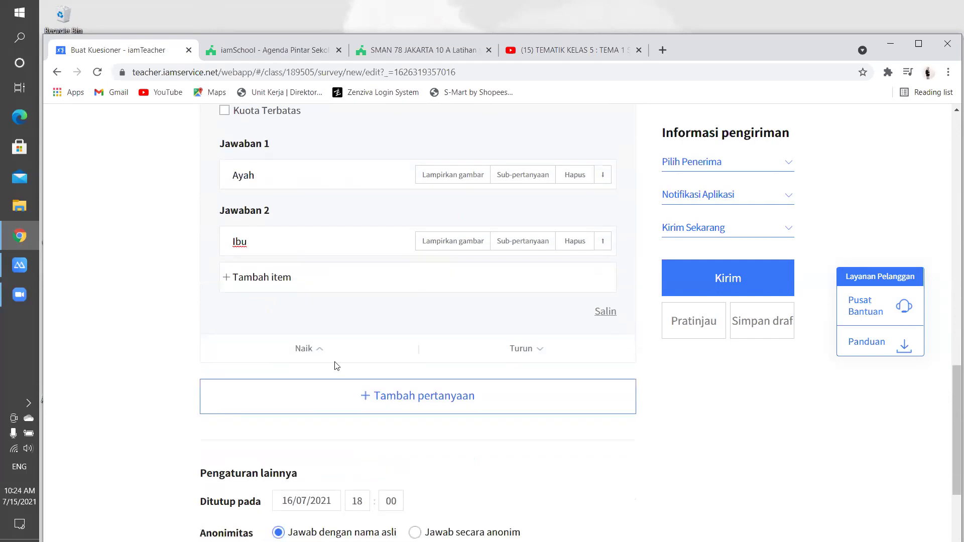
click(311, 292)
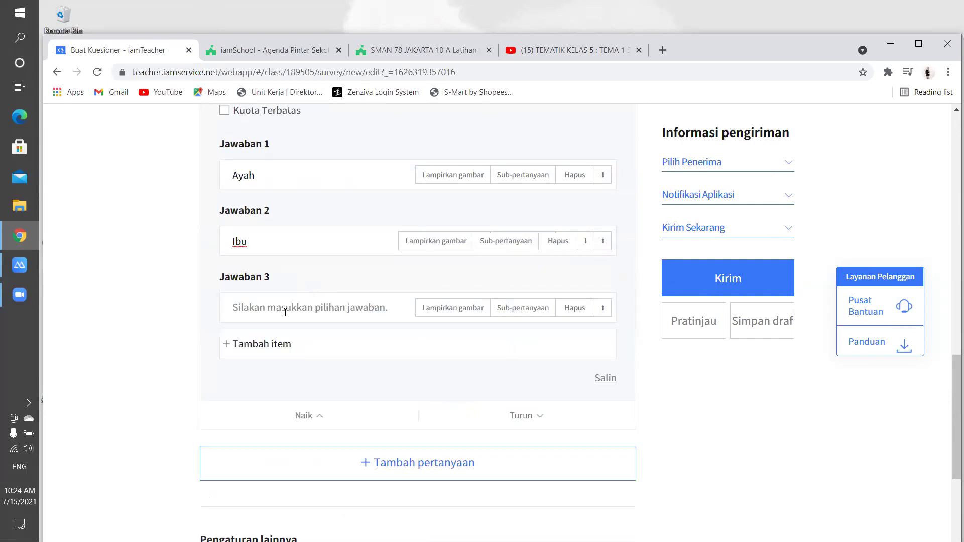
text(Ayah da)
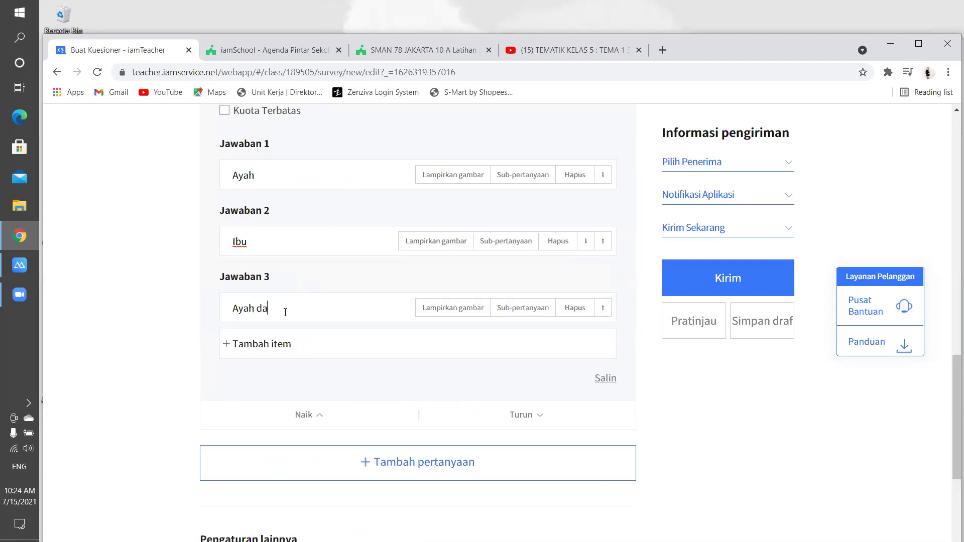
text(n Ibu (bergantian))
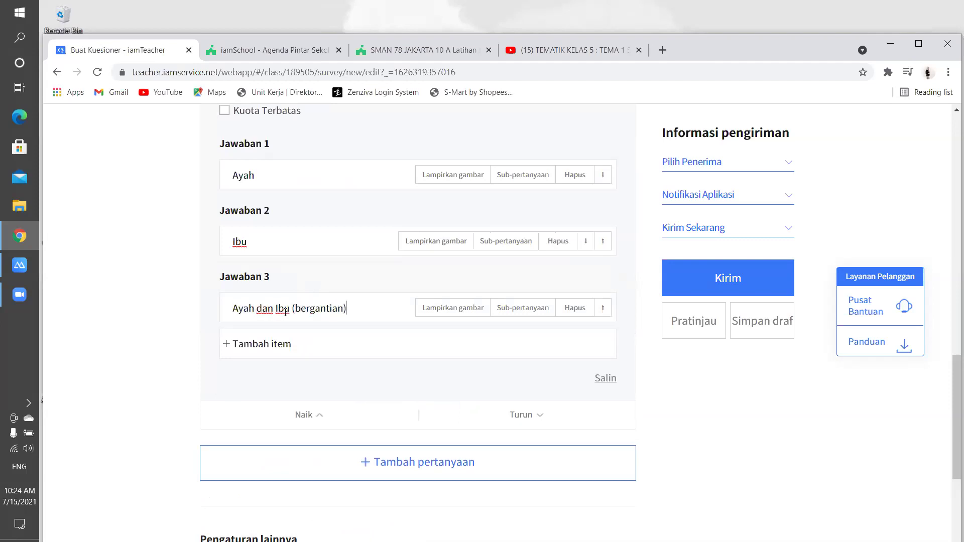
click(286, 351)
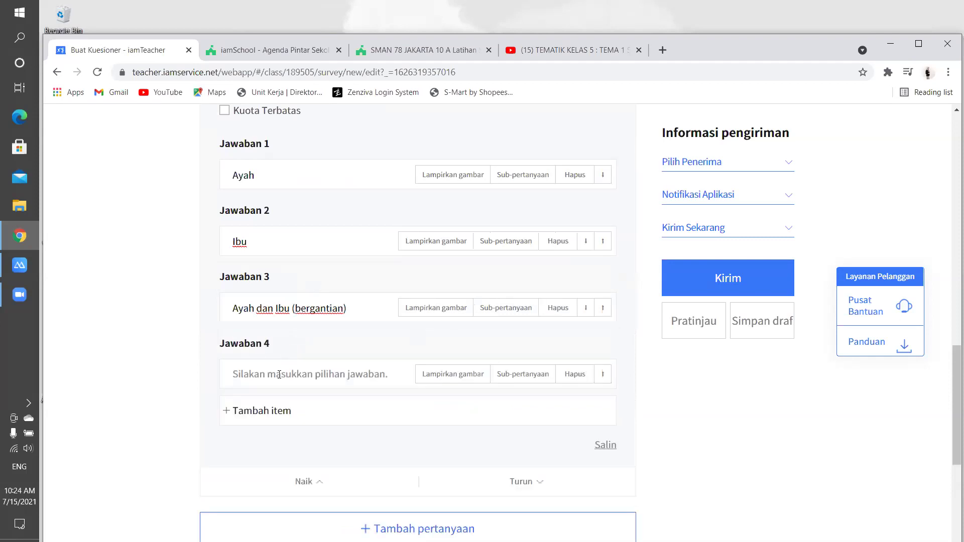
text(Nenek)
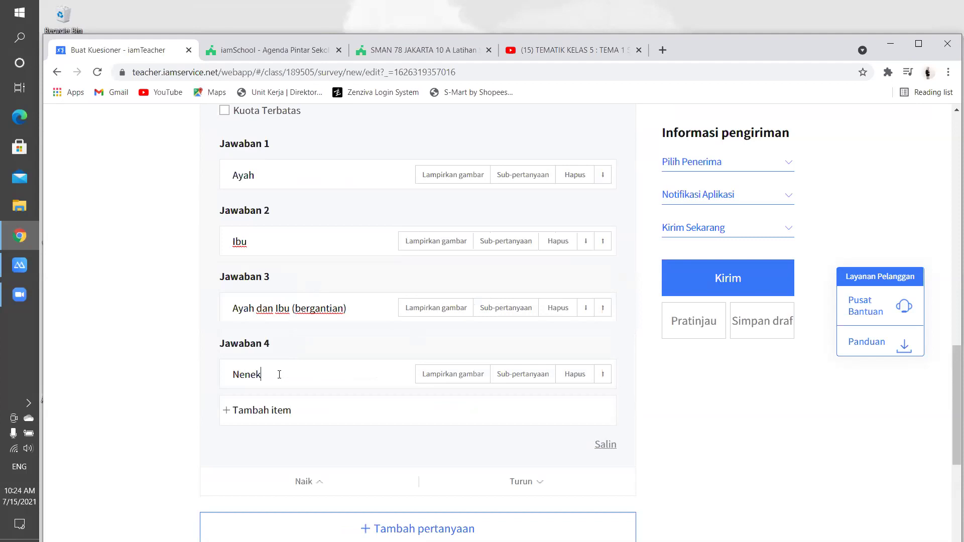
text(/ anggota kel)
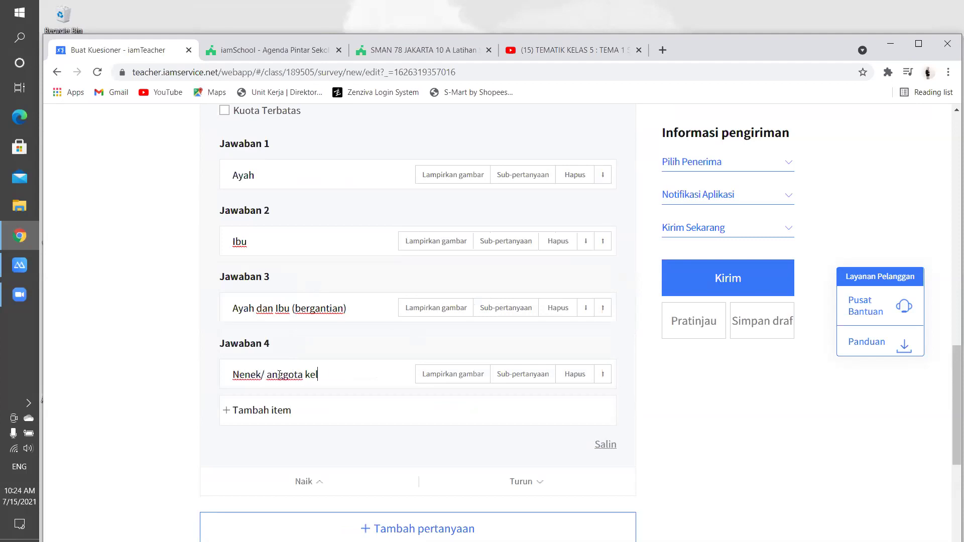
text(uarga lainnya)
click(280, 415)
text(ART)
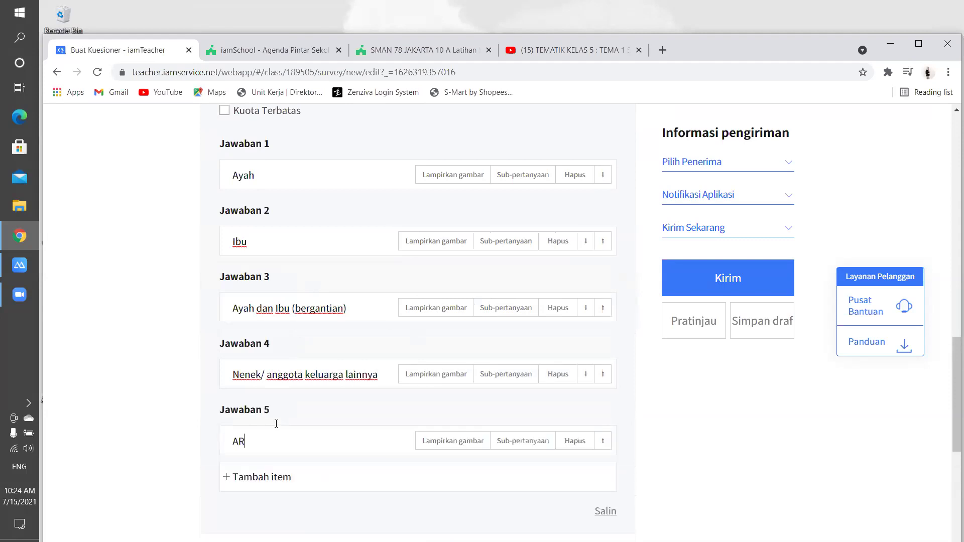
- Add question 2 with the text "Peralatan apa yang biasa digunakan dala megakses kelas daring dan materi belajar?"
scroll(276, 423, down, 5)
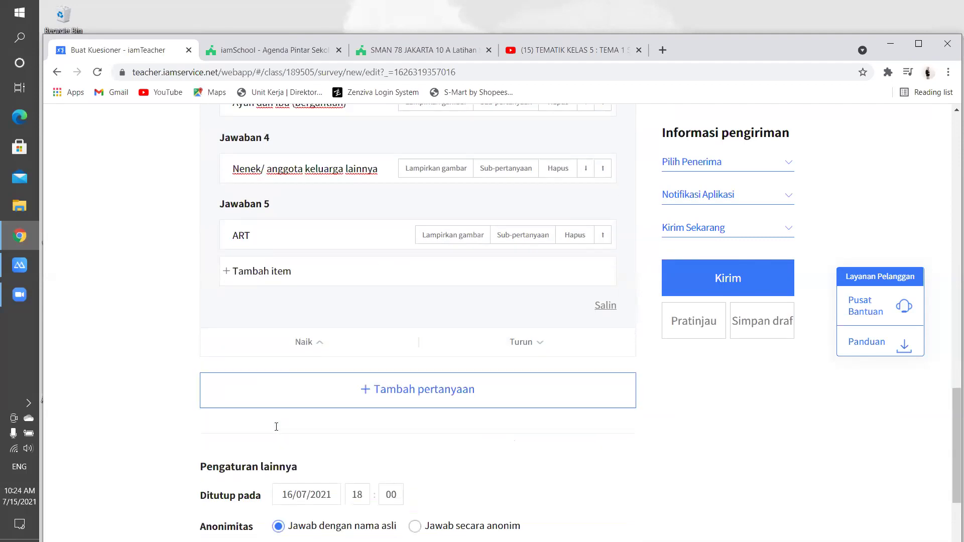
click(302, 373)
click(302, 320)
text(Peral)
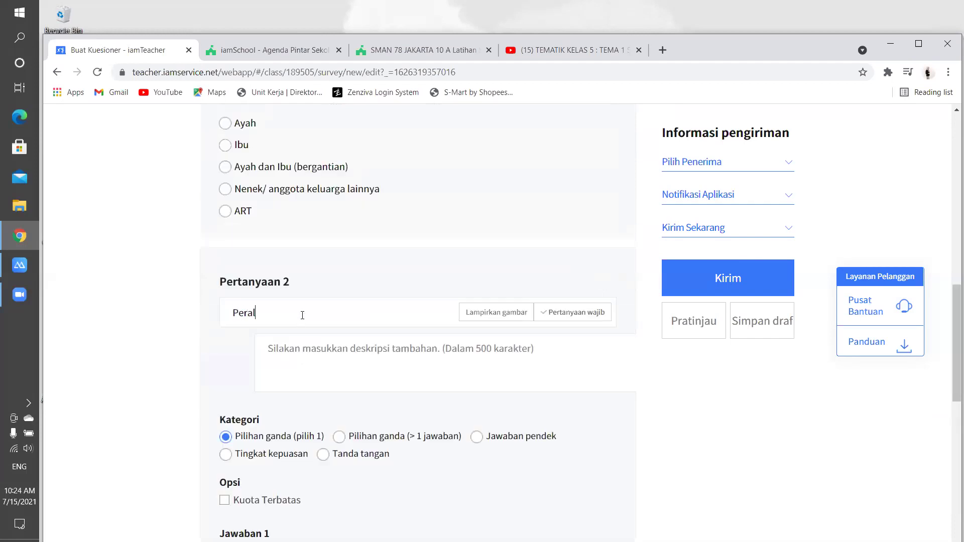
text(atan apa yang bia)
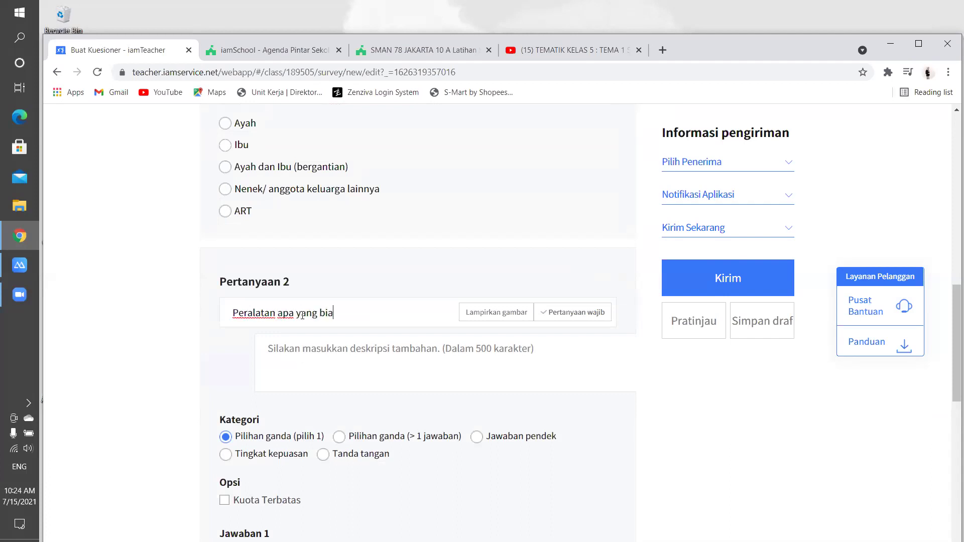
text(sa digunakan d)
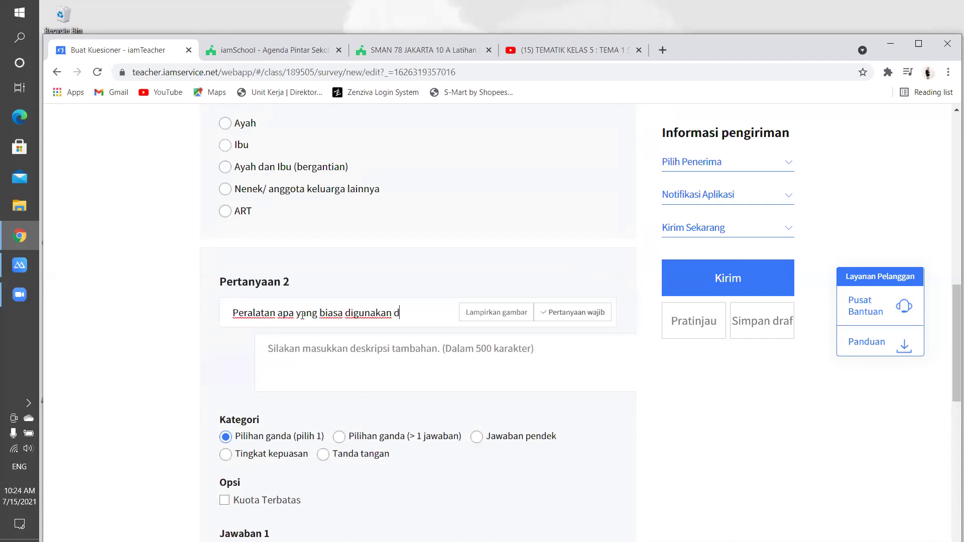
text(ala megakse)
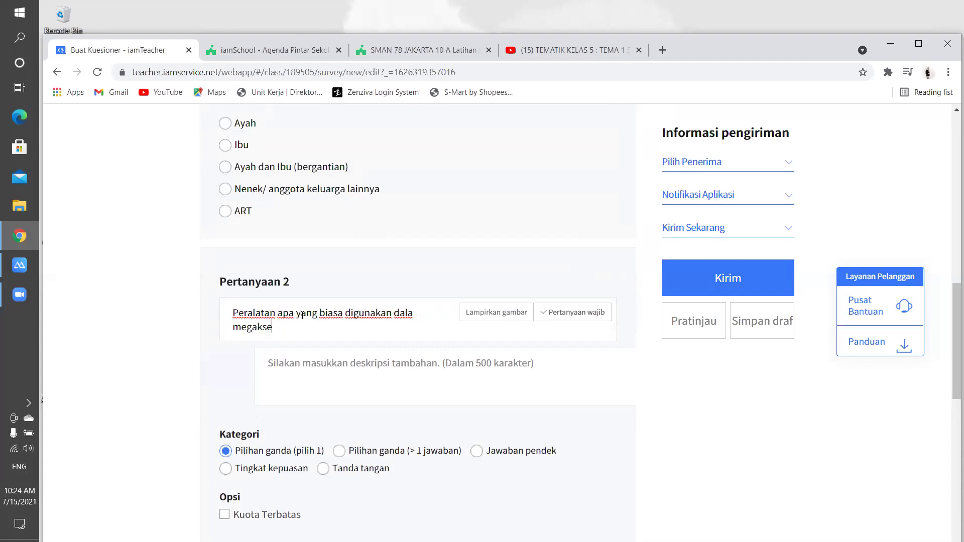
text(s kelas daring dan materi belajar?)
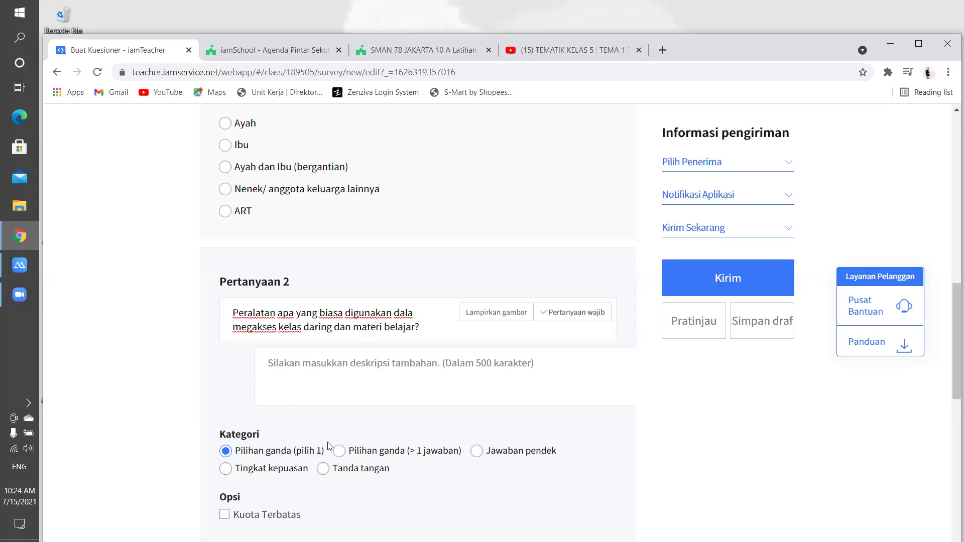
- Set question 2's category to Pilihan ganda (> 1 jawaban) with the answers "HP", "Laptop/ Komputer" and "Tablet"
scroll(329, 433, down, 2)
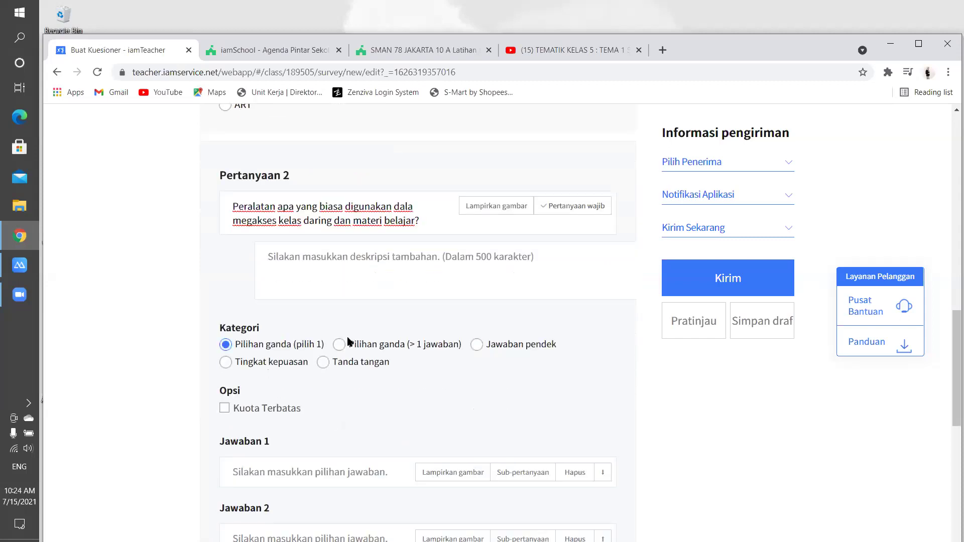
click(339, 345)
scroll(306, 366, down, 2)
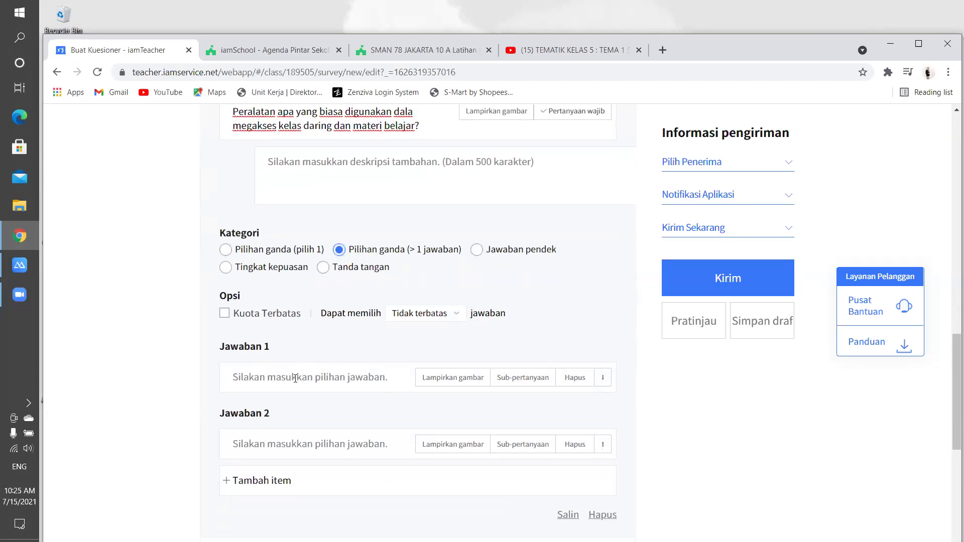
text(HP)
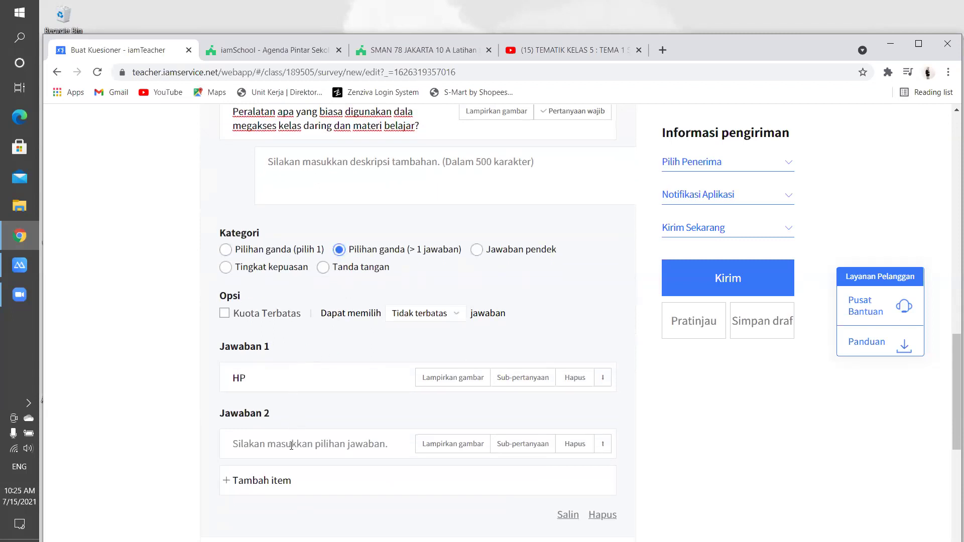
text(Laptop/ Komputer)
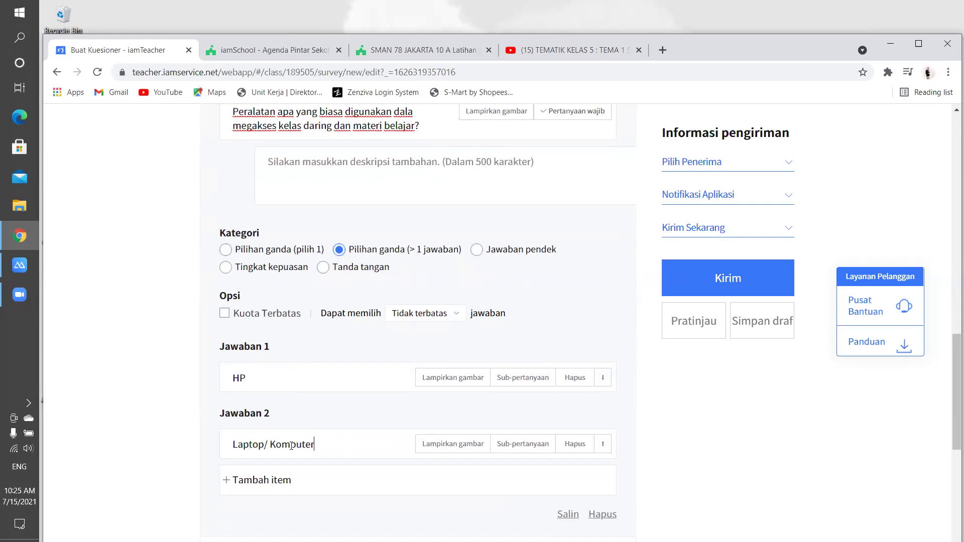
click(278, 482)
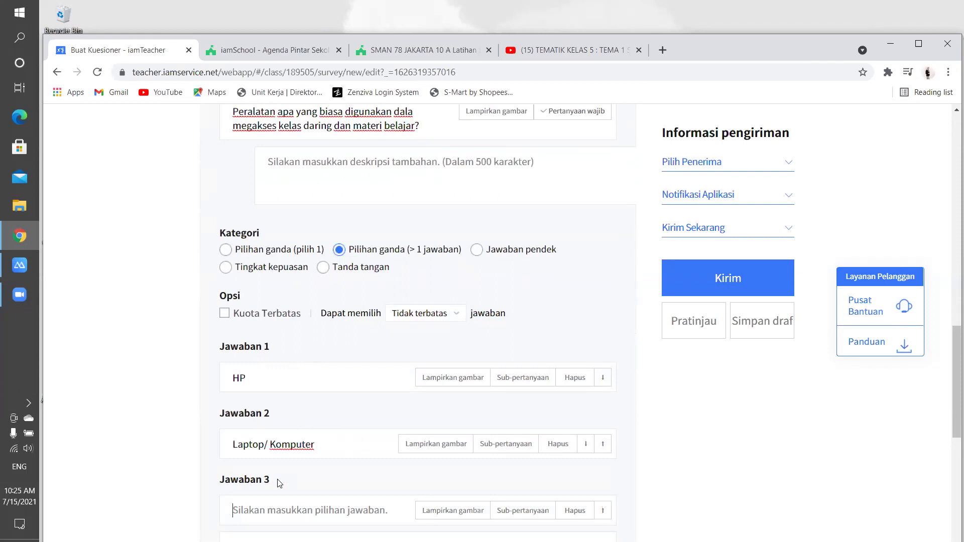
text(Tablet)
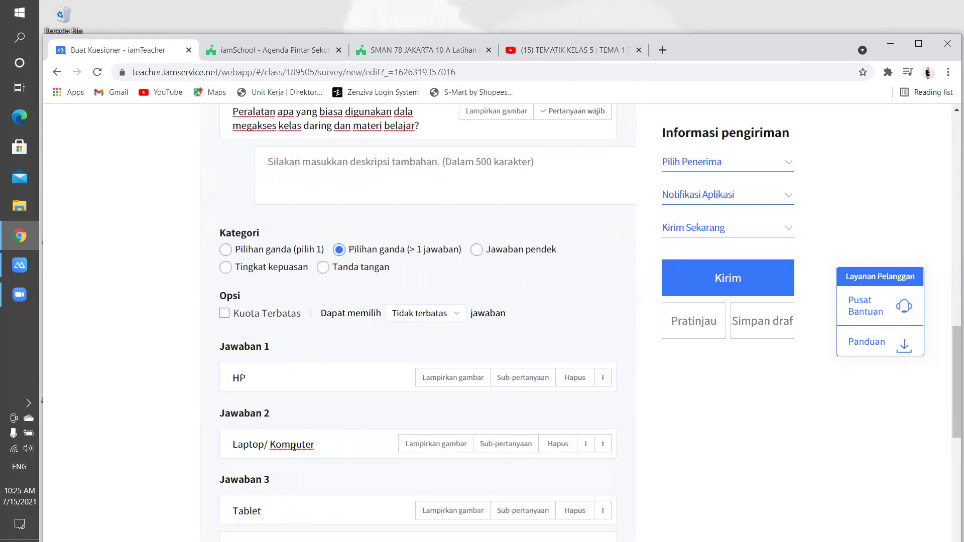
- Add question 3, "Apakah kendala yang dirasakan selama pendampingan anak belajar daring?", and set its category to Jawaban pendek
scroll(293, 446, down, 5)
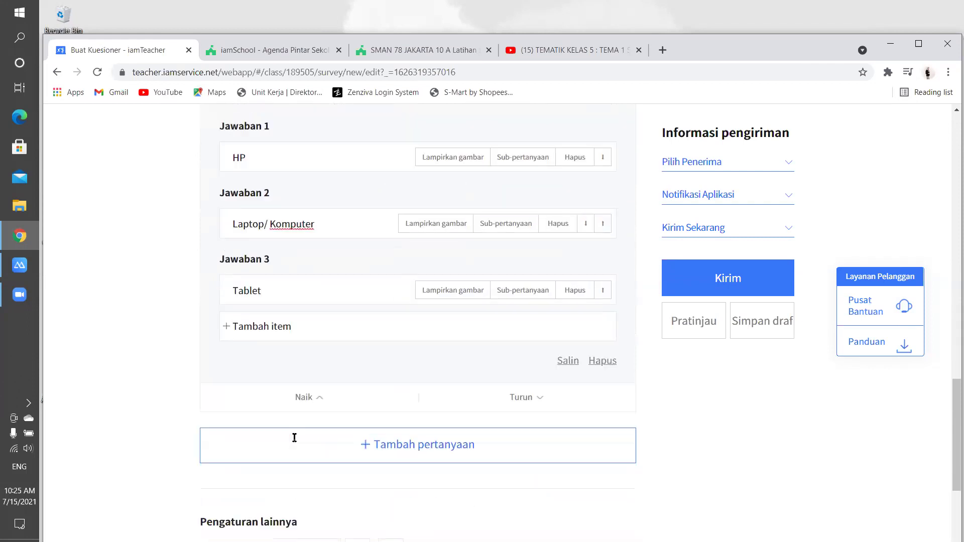
click(312, 409)
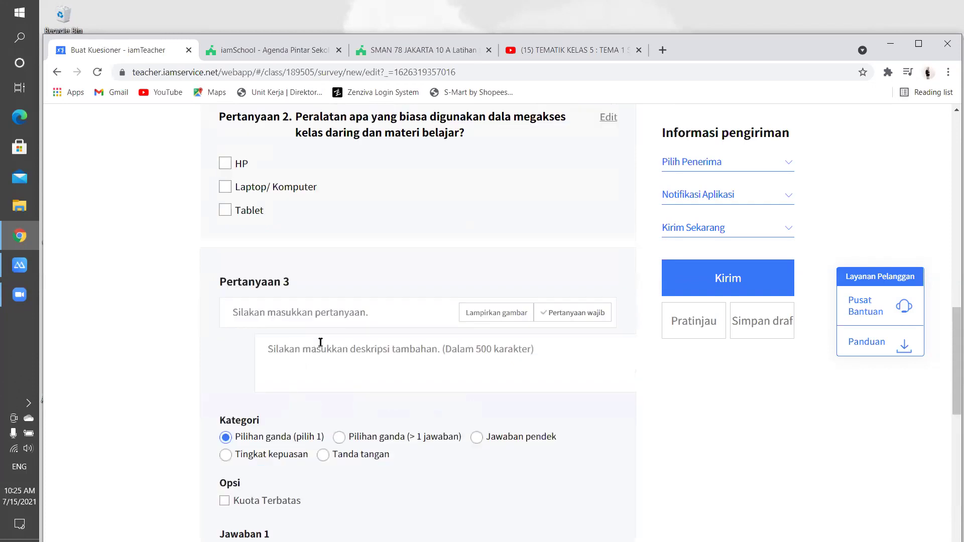
text(Apakah k)
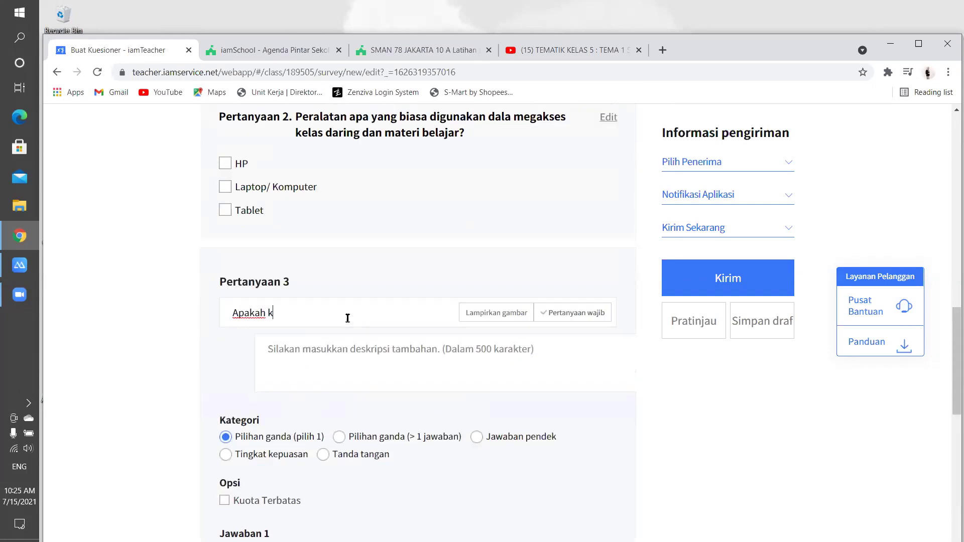
text(endala yang dirasakan selama pendamp)
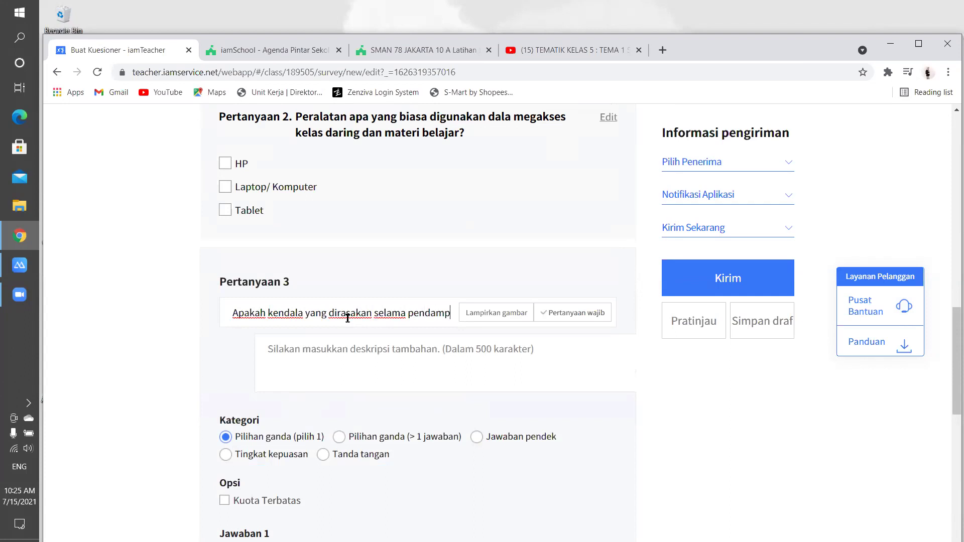
text(ingan anak )
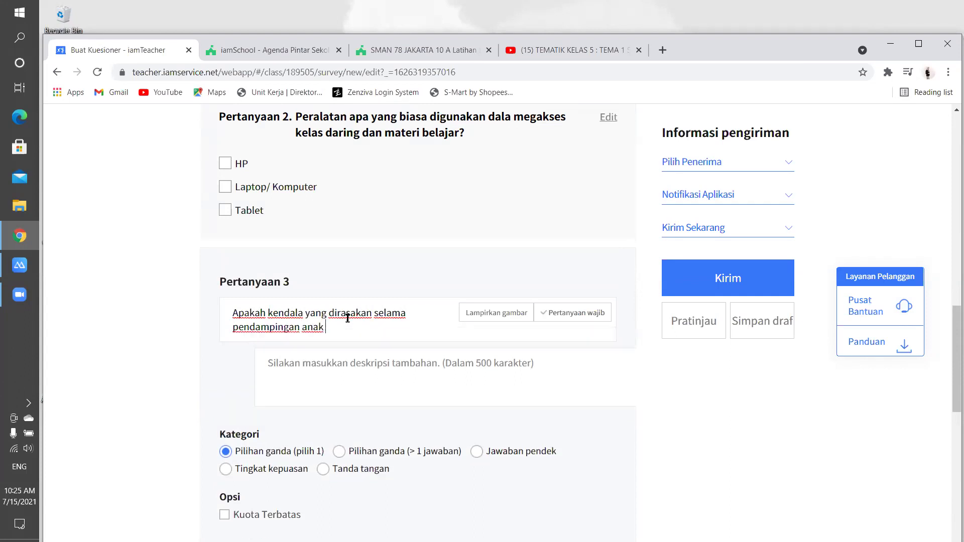
text(belajar daring?)
scroll(445, 347, down, 1)
click(477, 388)
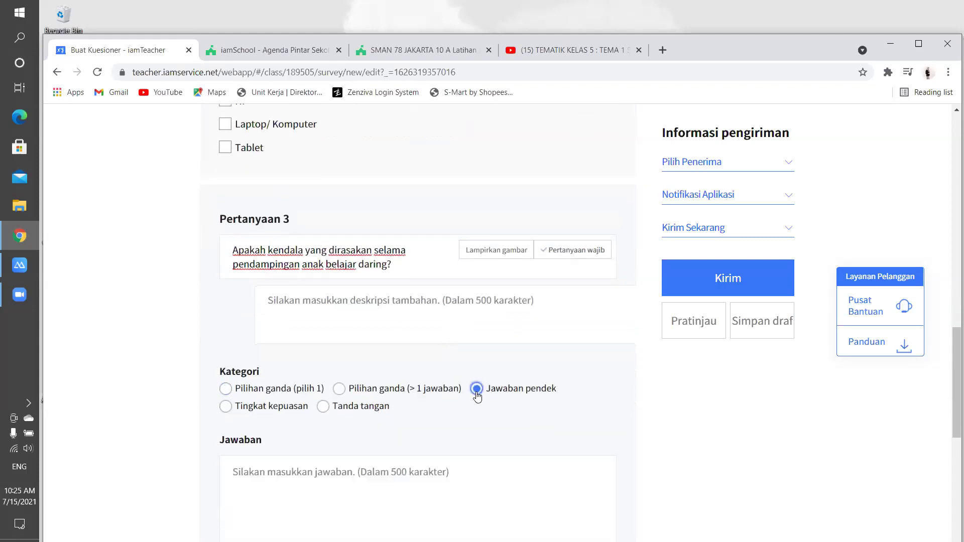
- Add question 4 with the text "Bubuhkan tanda tangan sebagai bentuk pernyataan yang sah."
scroll(477, 389, down, 3)
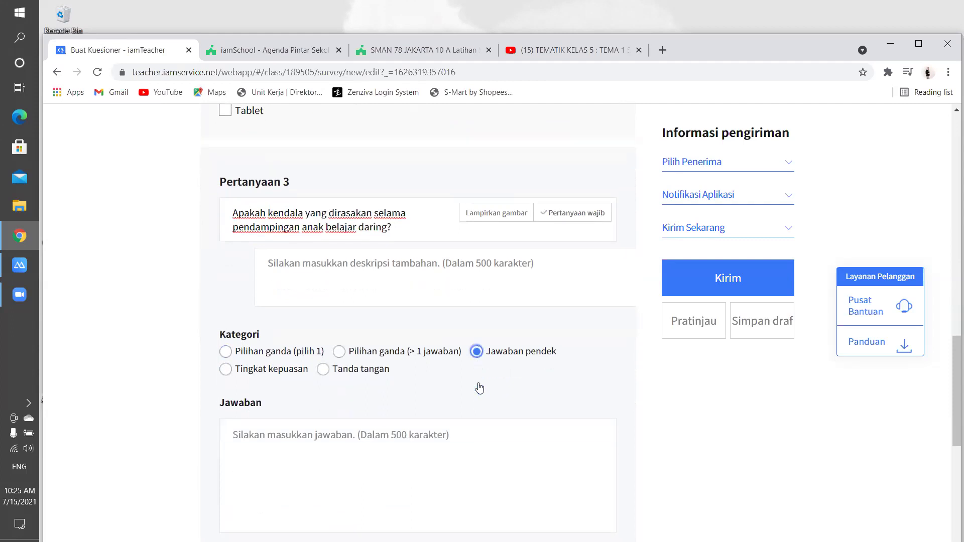
scroll(461, 396, down, 1)
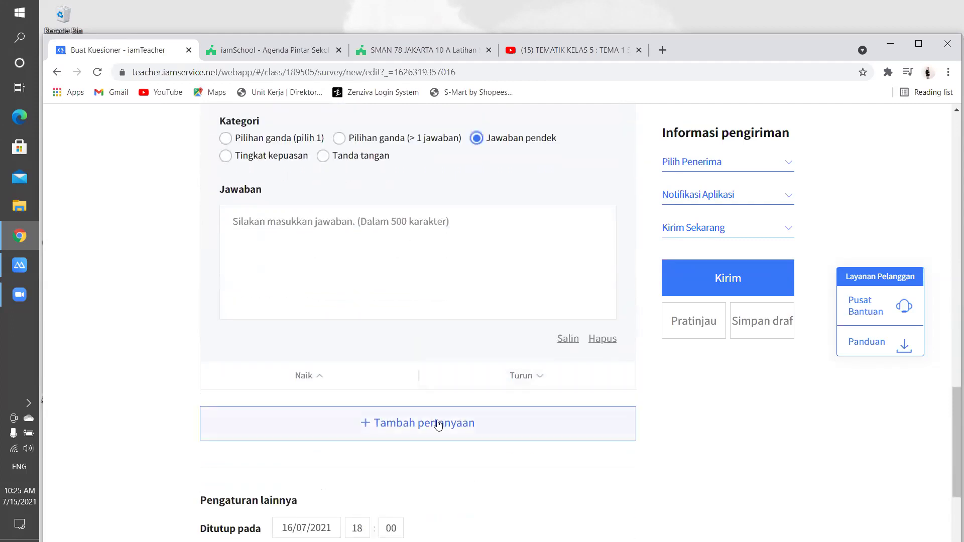
click(435, 423)
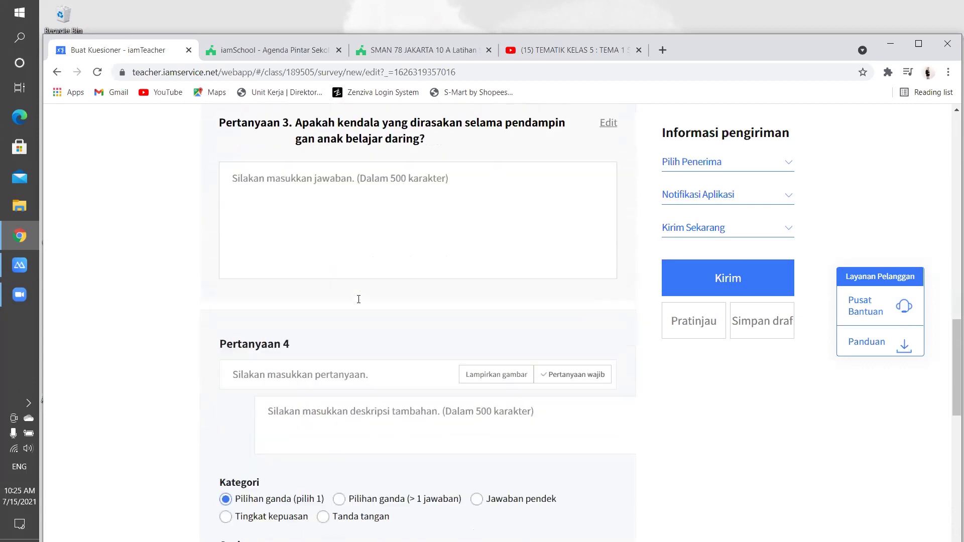
text(Bubuhkan tanda)
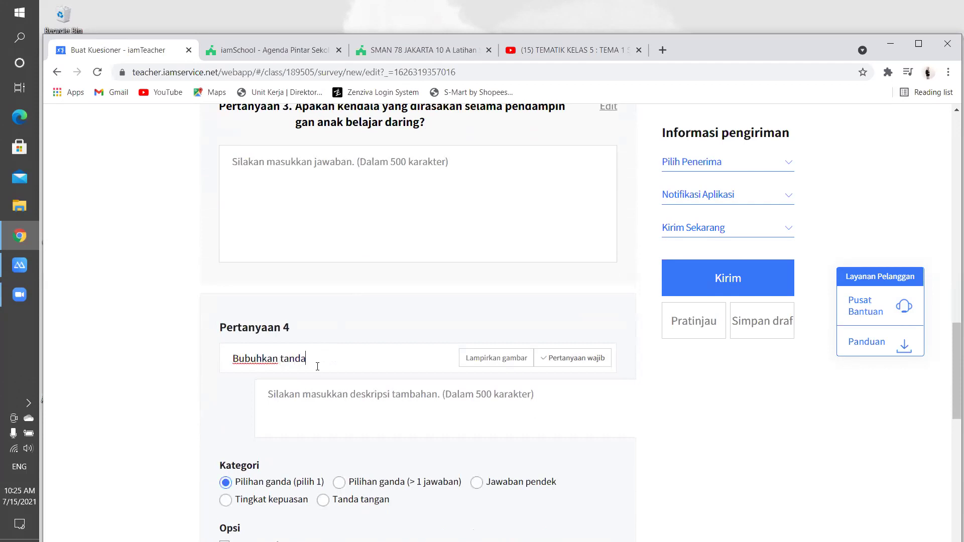
text( tangan sebagai )
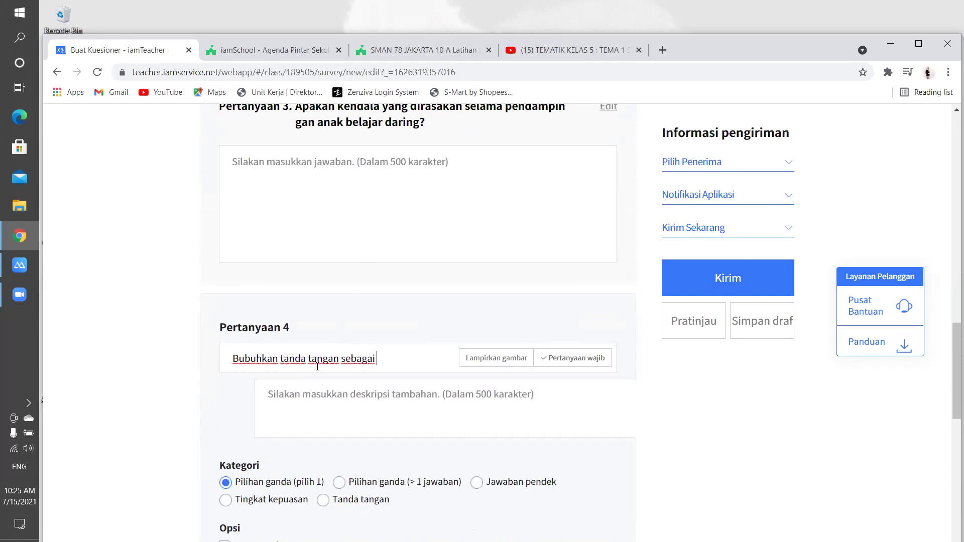
text(bentuk pernyataan yang sah.)
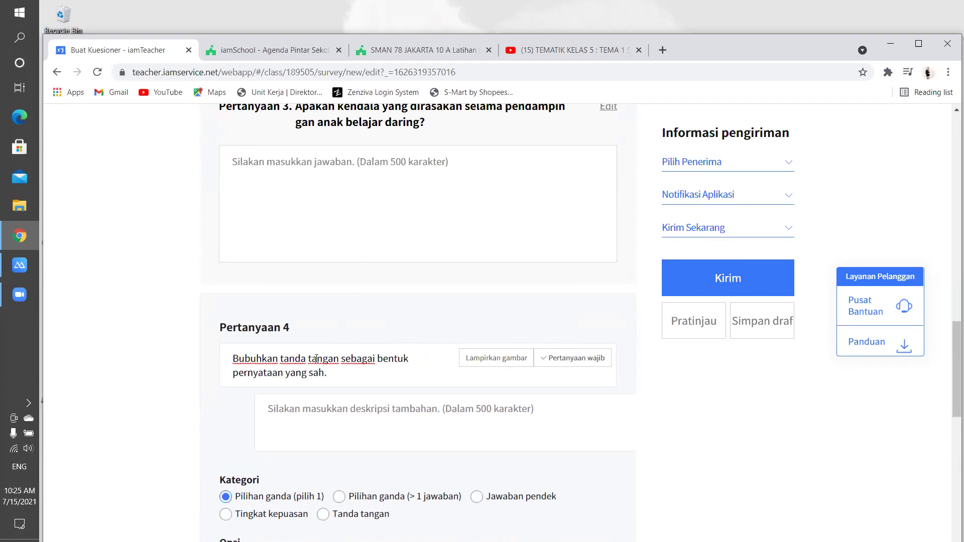
- Set question 4's category to Tanda tangan
scroll(313, 357, down, 3)
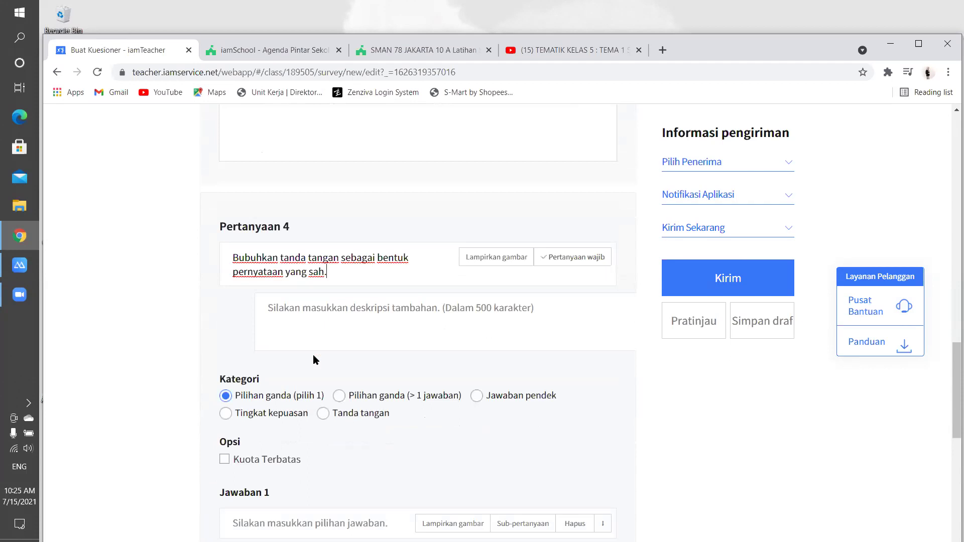
click(323, 338)
scroll(372, 336, down, 2)
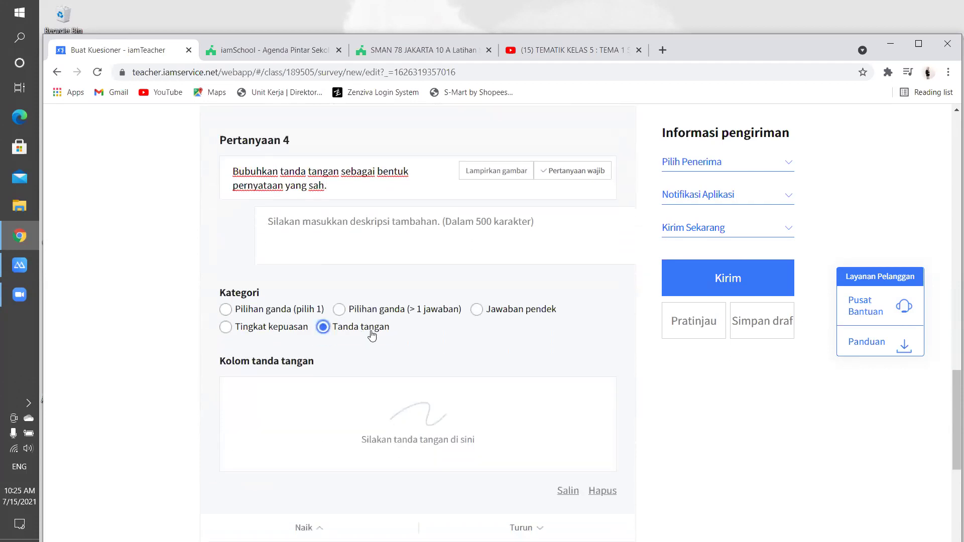
- Set the survey's closing date to 23/07/2021 and its closing time to 21:00
scroll(372, 336, down, 3)
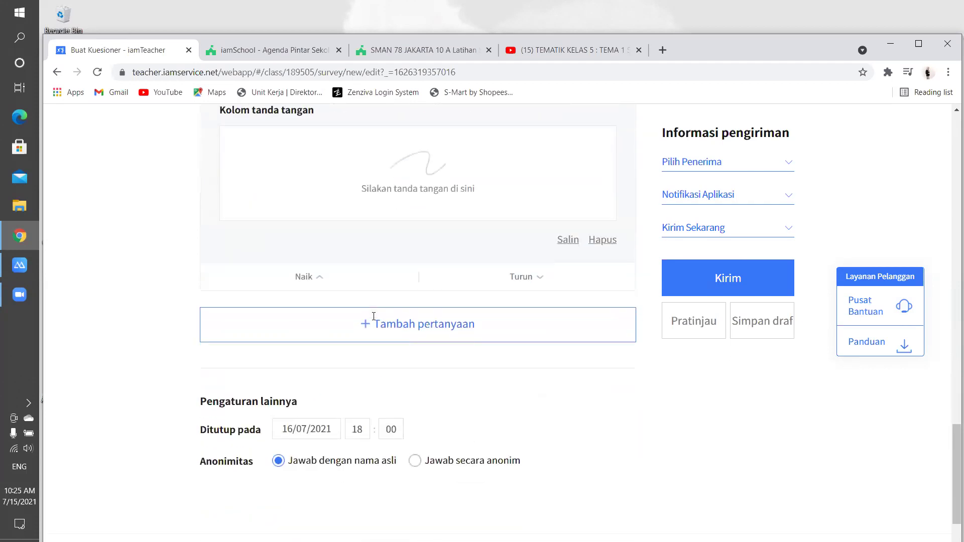
scroll(322, 427, down, 3)
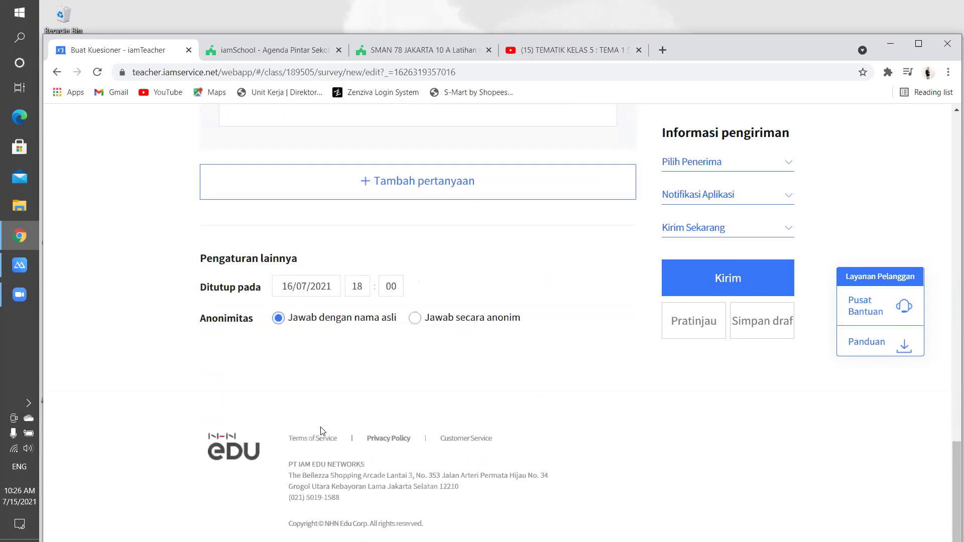
click(297, 289)
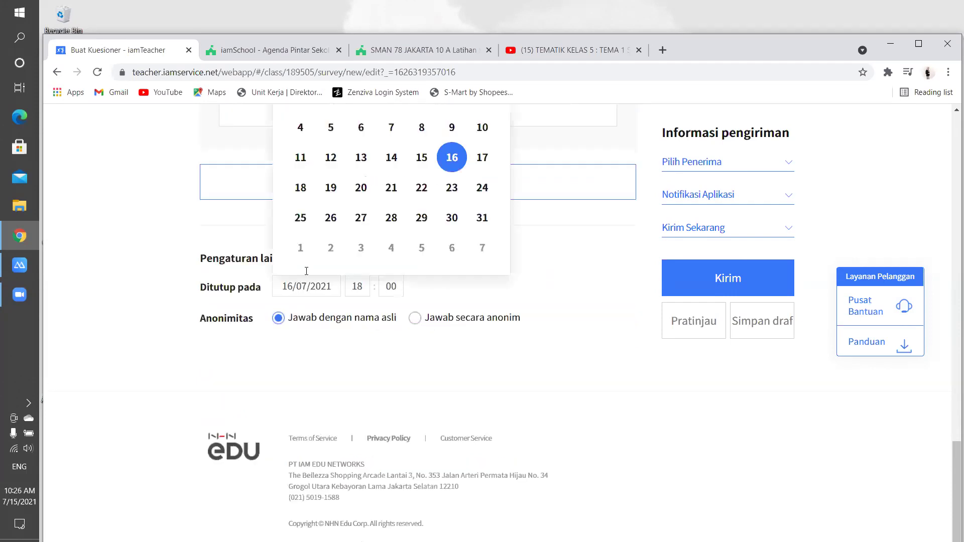
click(450, 187)
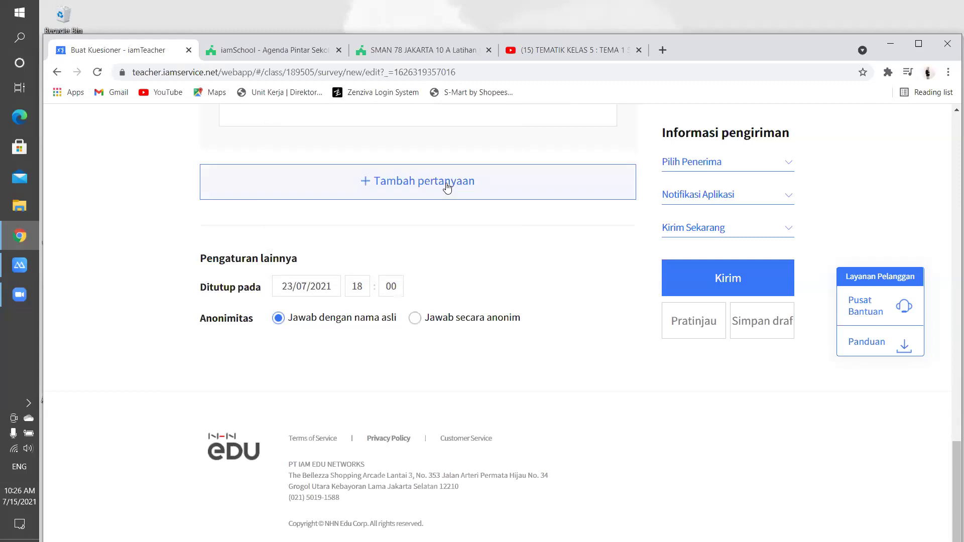
click(357, 291)
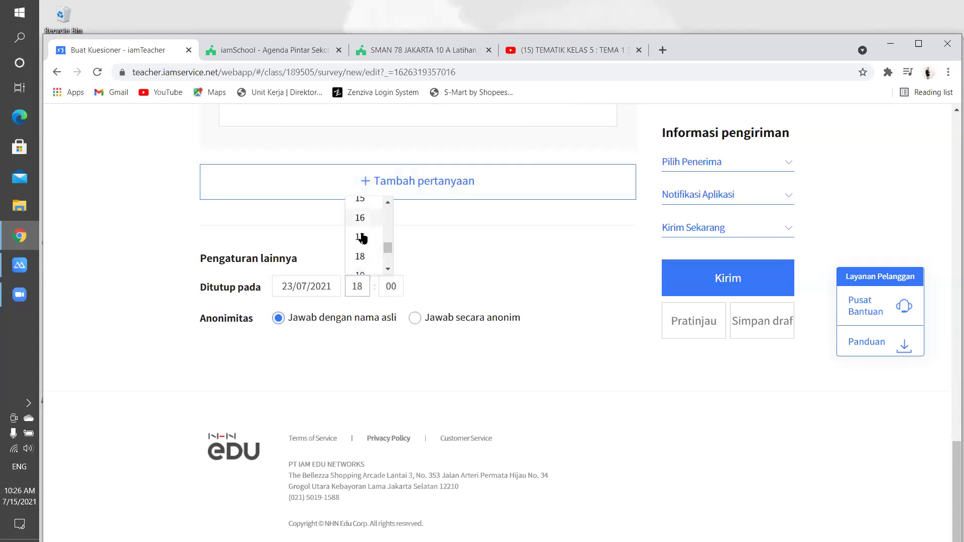
scroll(364, 238, down, 2)
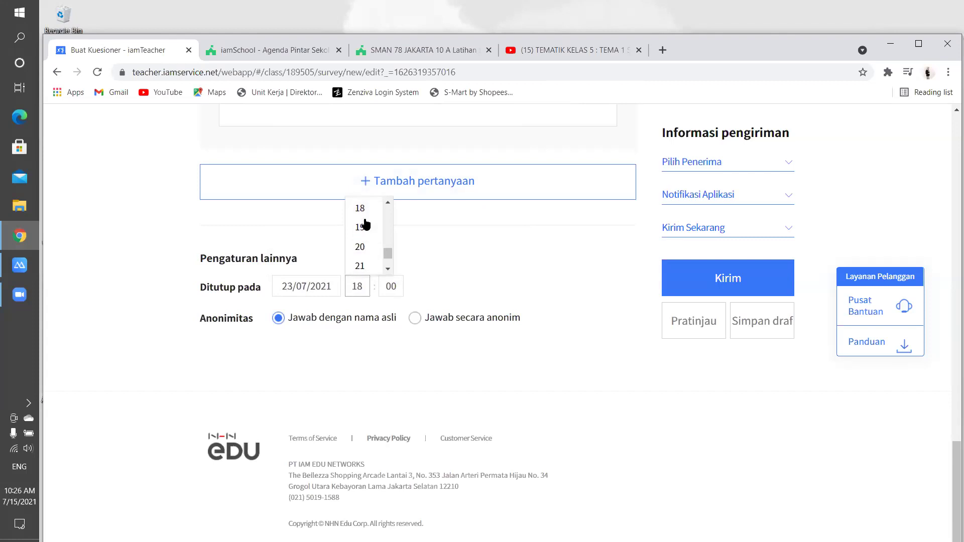
click(361, 258)
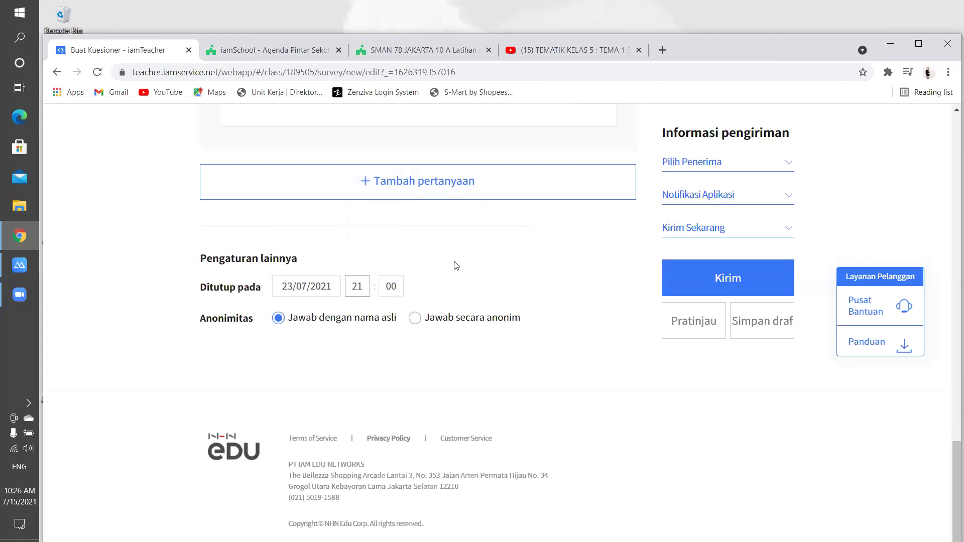
- Choose Orang tua as the recipient group and select all the listed class 10-A parents as survey recipients
scroll(455, 265, up, 2)
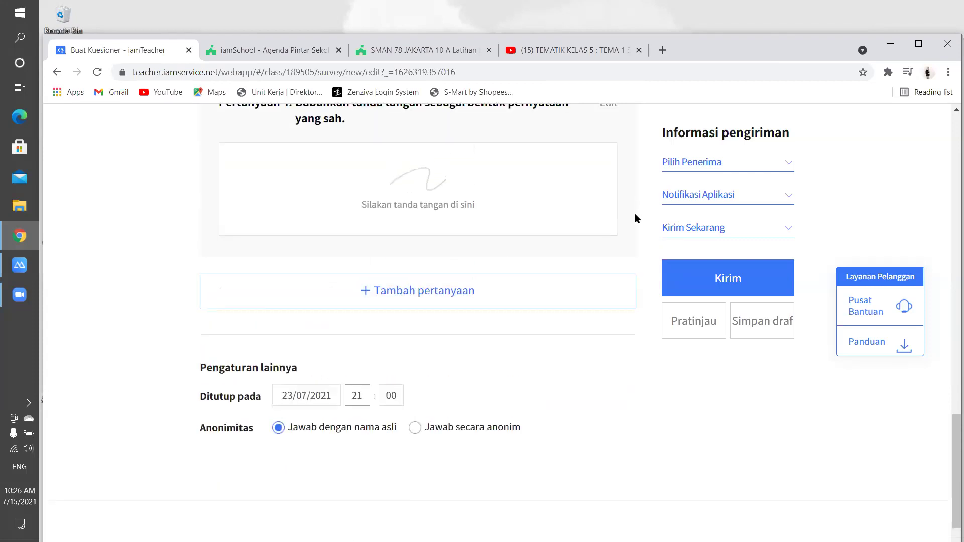
scroll(634, 213, up, 8)
scroll(634, 213, up, 6)
click(675, 160)
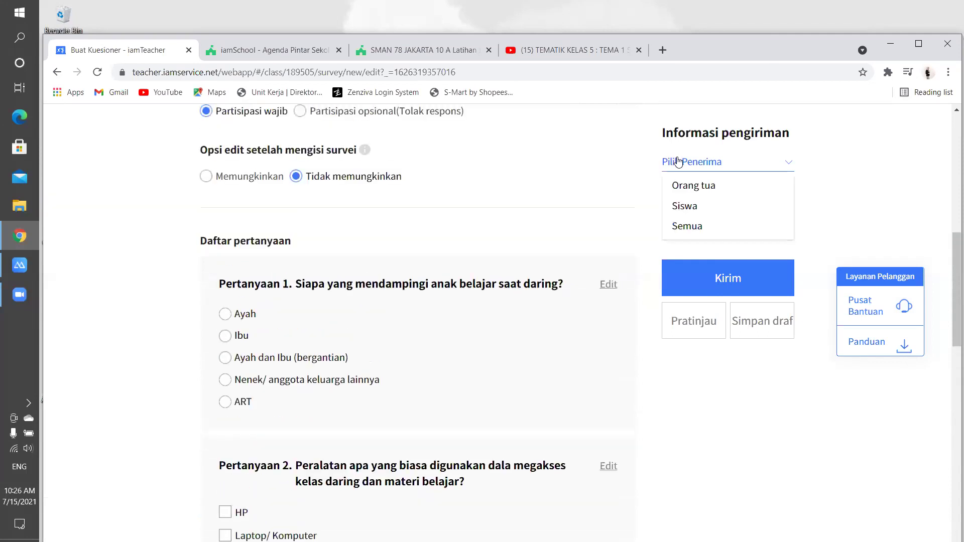
click(687, 186)
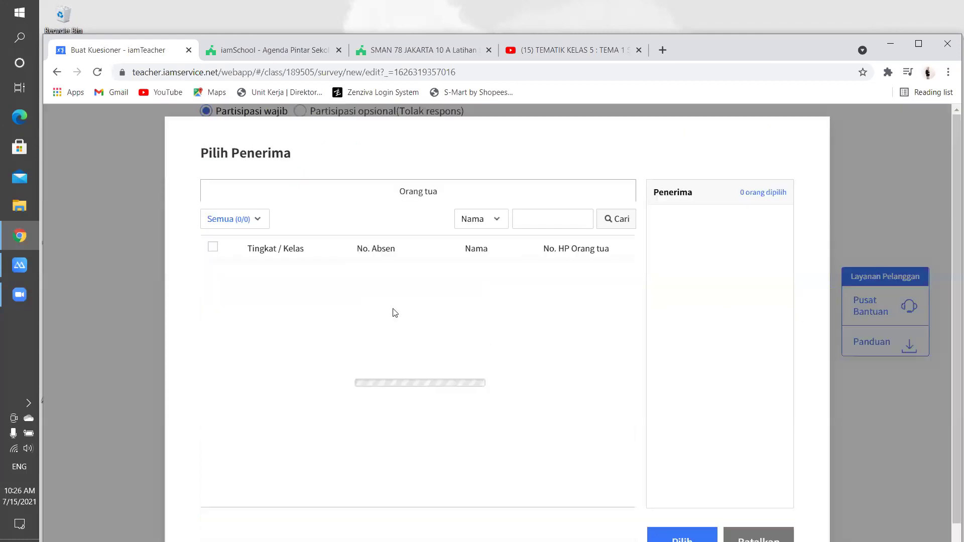
click(212, 246)
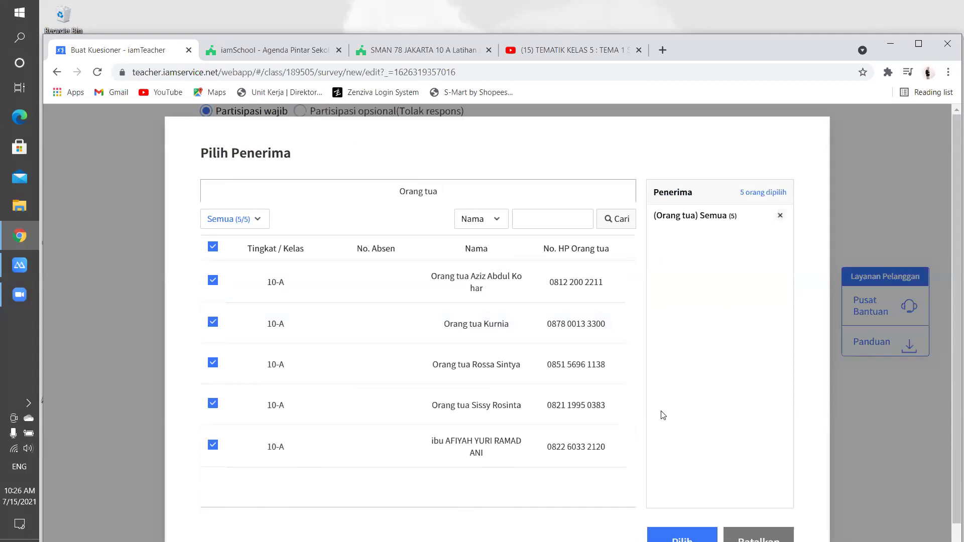
click(682, 536)
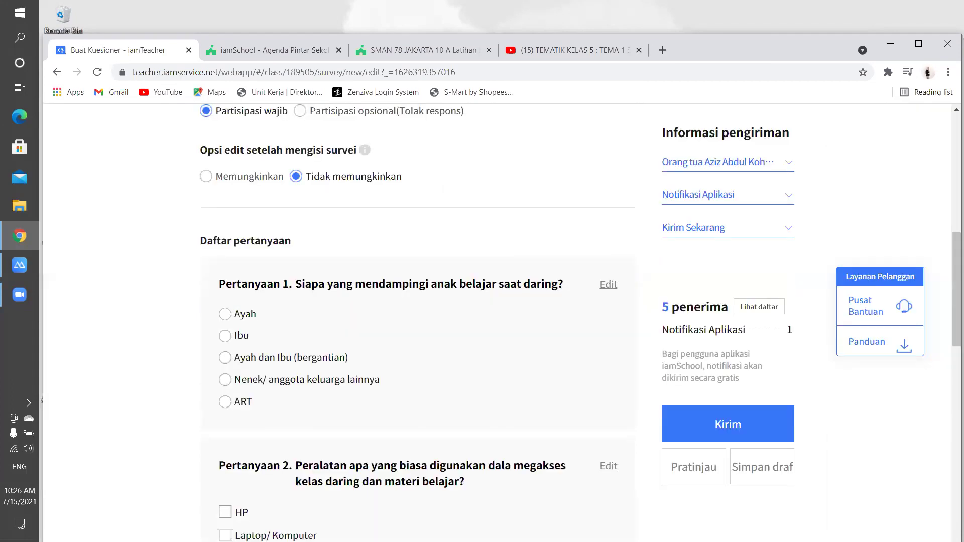
- Schedule the survey's delivery for 19/07/2021 at 8:00
click(692, 228)
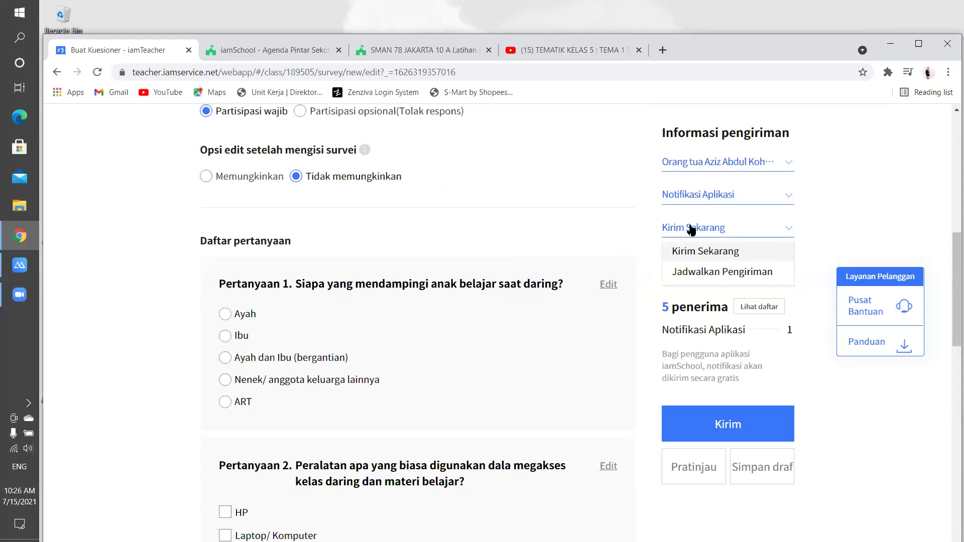
click(695, 270)
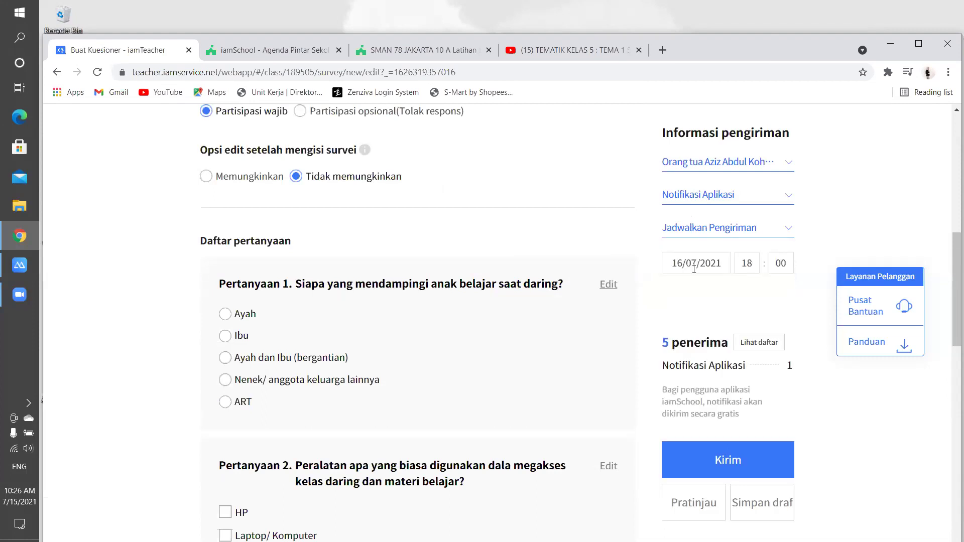
click(698, 233)
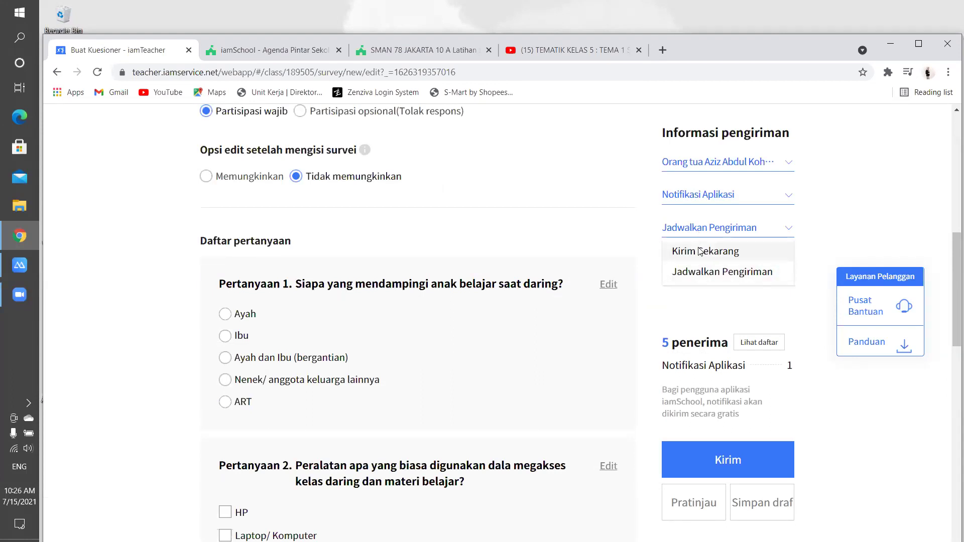
click(698, 229)
click(691, 269)
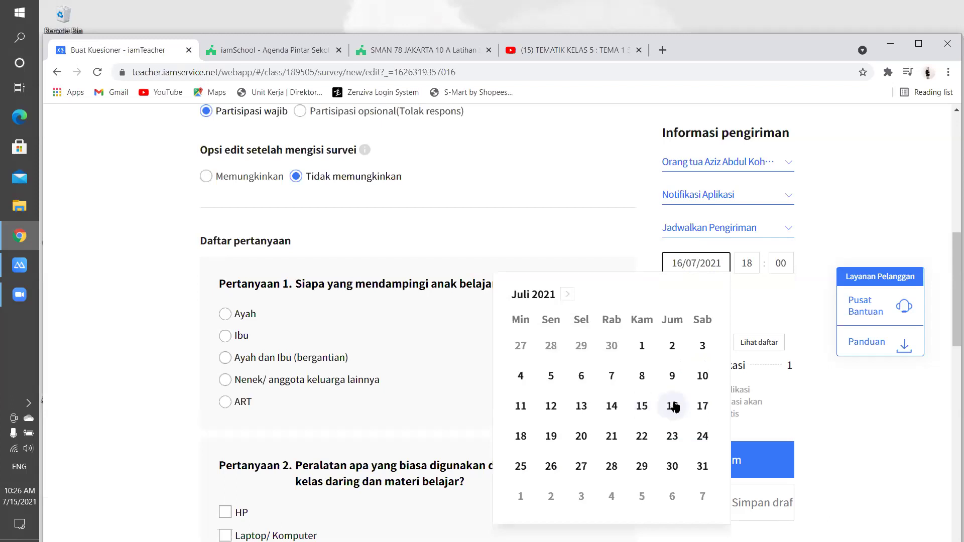
click(554, 434)
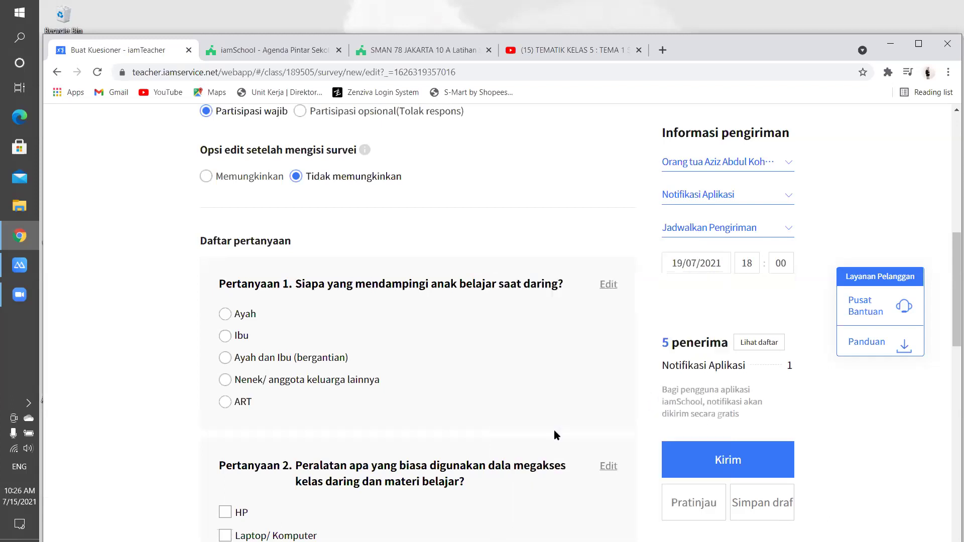
click(748, 264)
scroll(748, 292, up, 5)
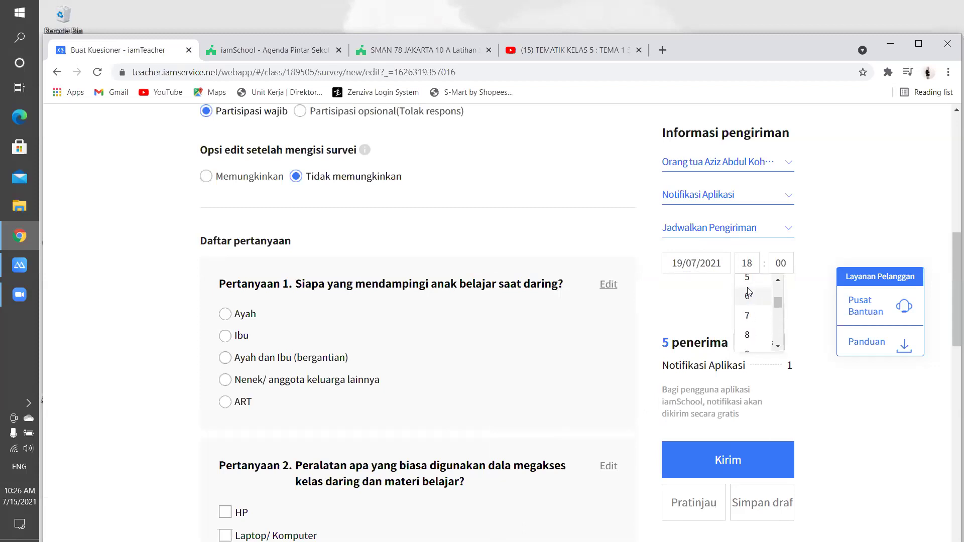
click(749, 329)
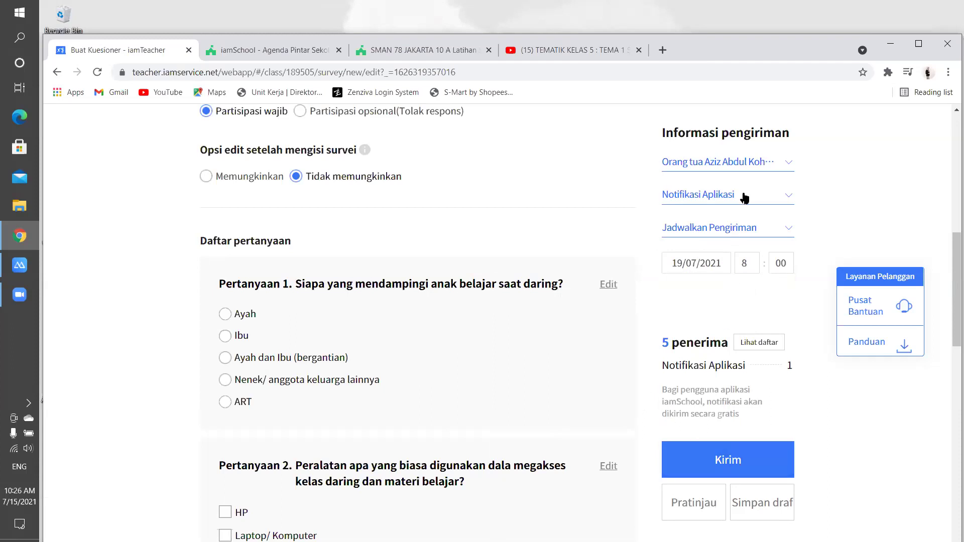
- Set the survey's delivery timing to Kirim Sekarang and send it to the selected parents
click(708, 229)
click(708, 248)
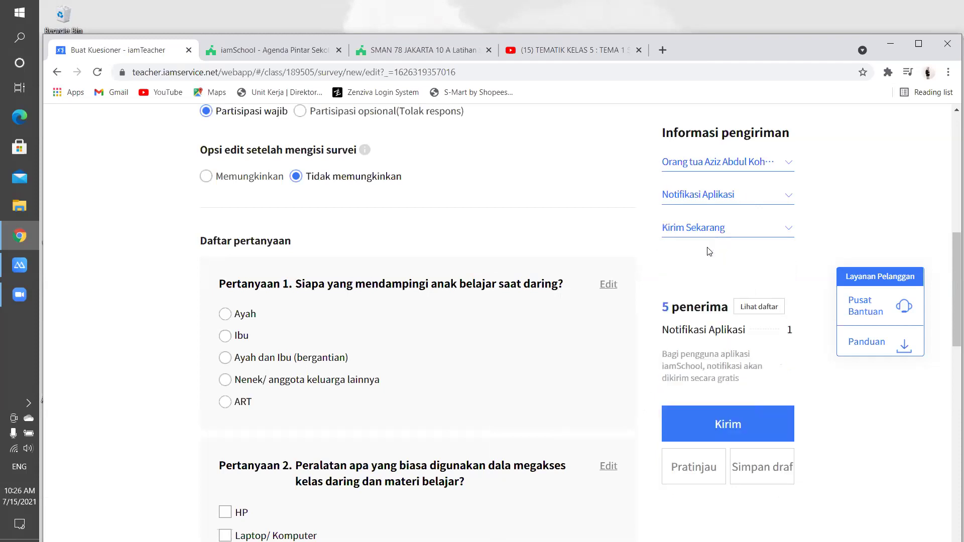
click(708, 420)
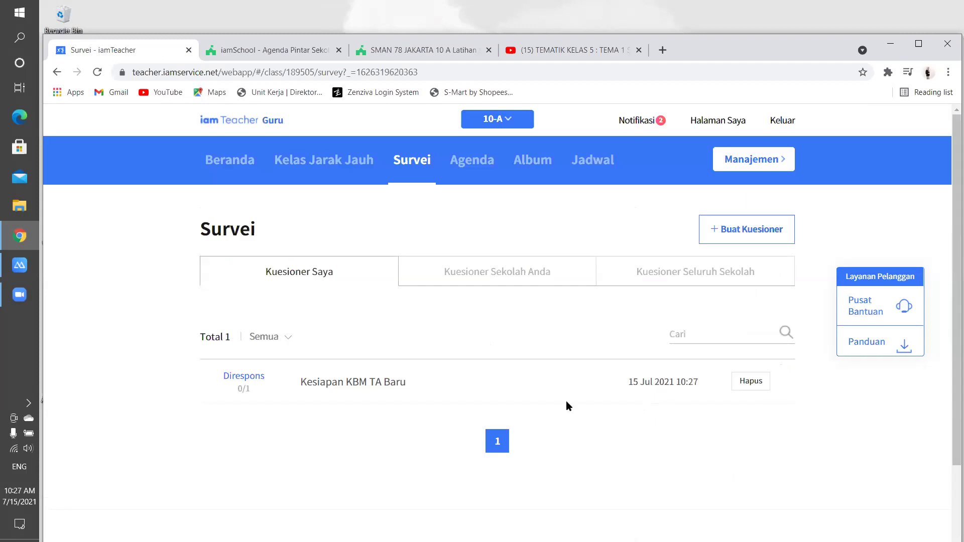
- Open the "Kesiapan KBM TA Baru" survey and examine its settings and questions
click(390, 384)
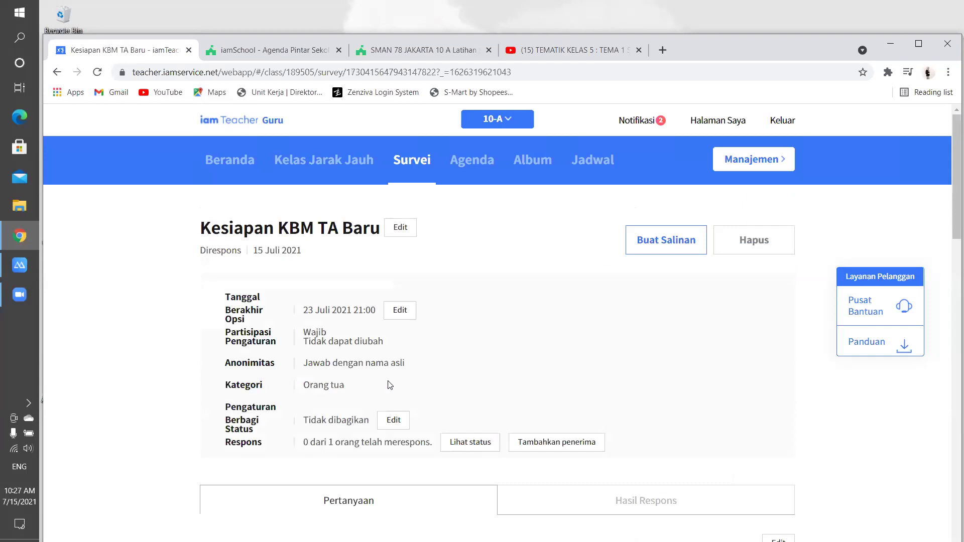
scroll(394, 374, down, 1)
scroll(393, 372, down, 7)
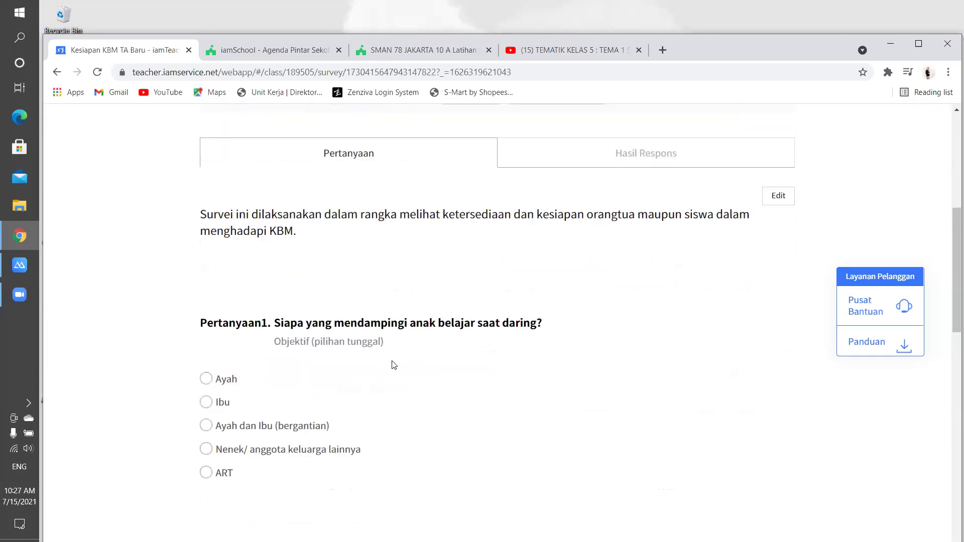
scroll(393, 354, down, 10)
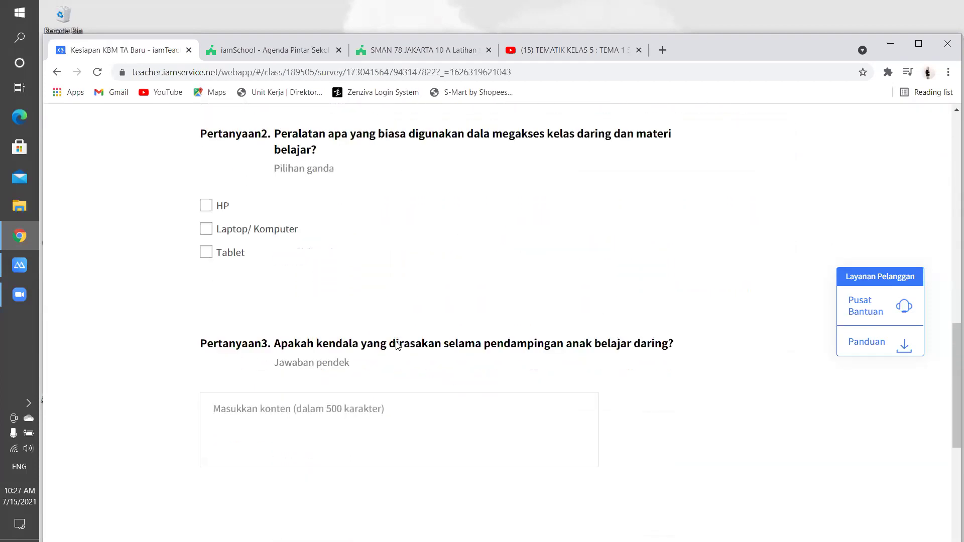
scroll(398, 344, down, 5)
scroll(398, 336, up, 8)
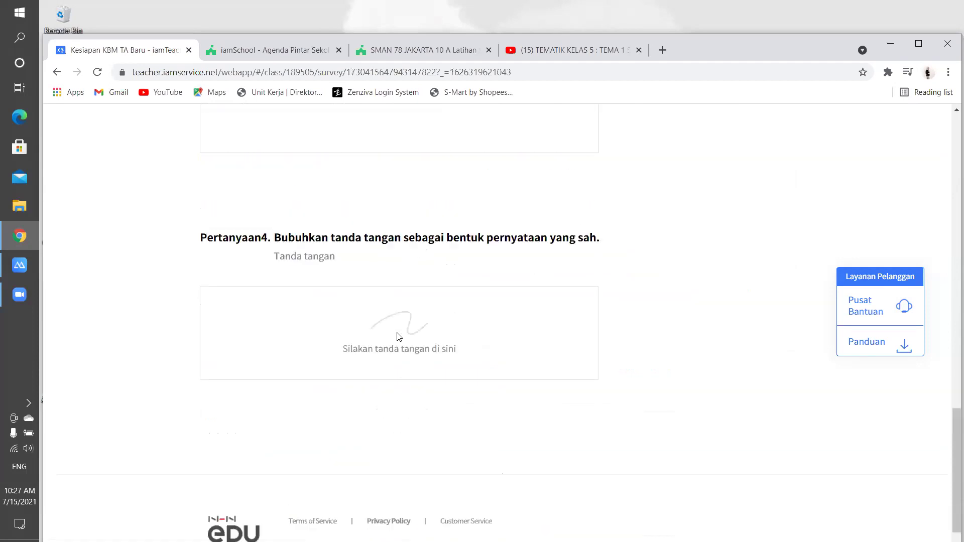
scroll(396, 340, up, 15)
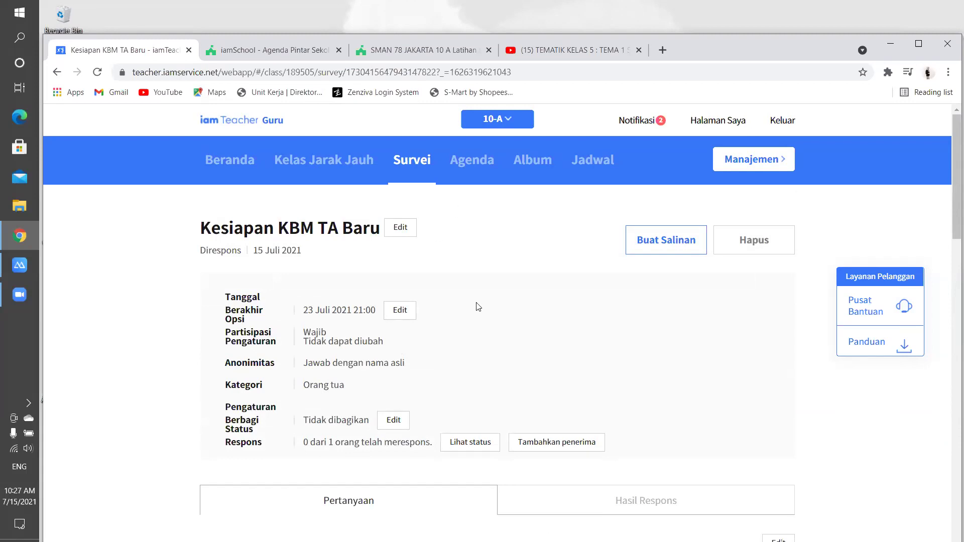
- Open the survey's Hasil Respons and examine the response status chart, the per-question results and the export options
scroll(479, 301, down, 2)
scroll(495, 261, down, 1)
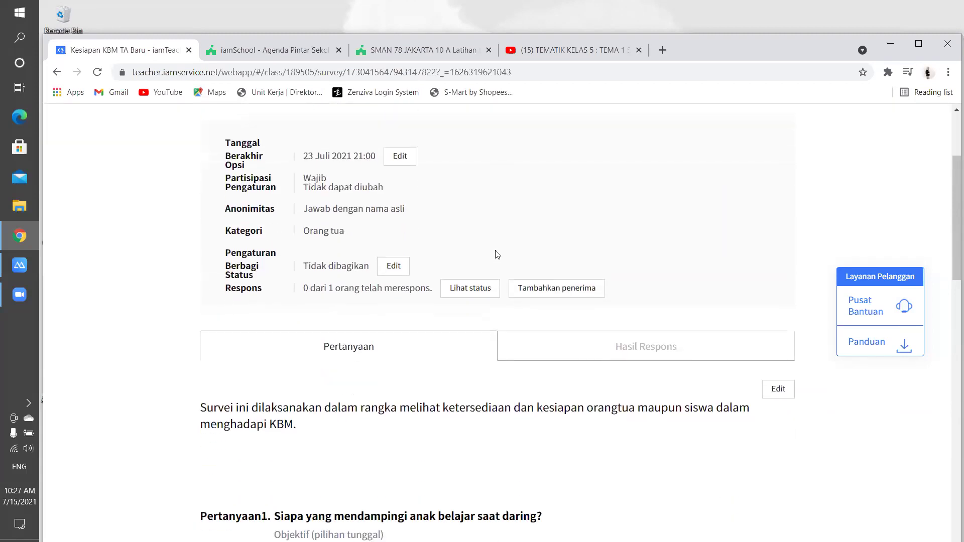
click(545, 351)
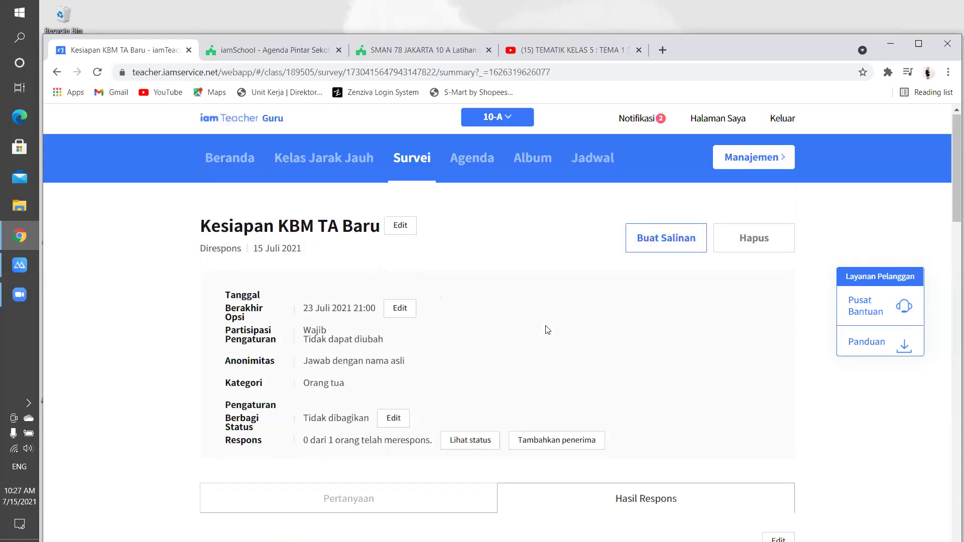
scroll(547, 330, down, 12)
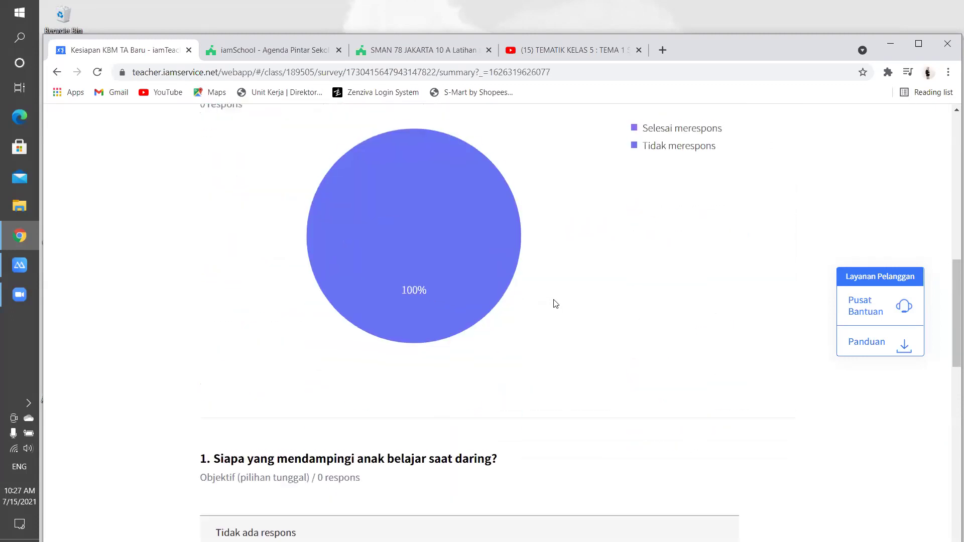
scroll(555, 304, down, 12)
scroll(557, 283, down, 3)
scroll(558, 283, up, 15)
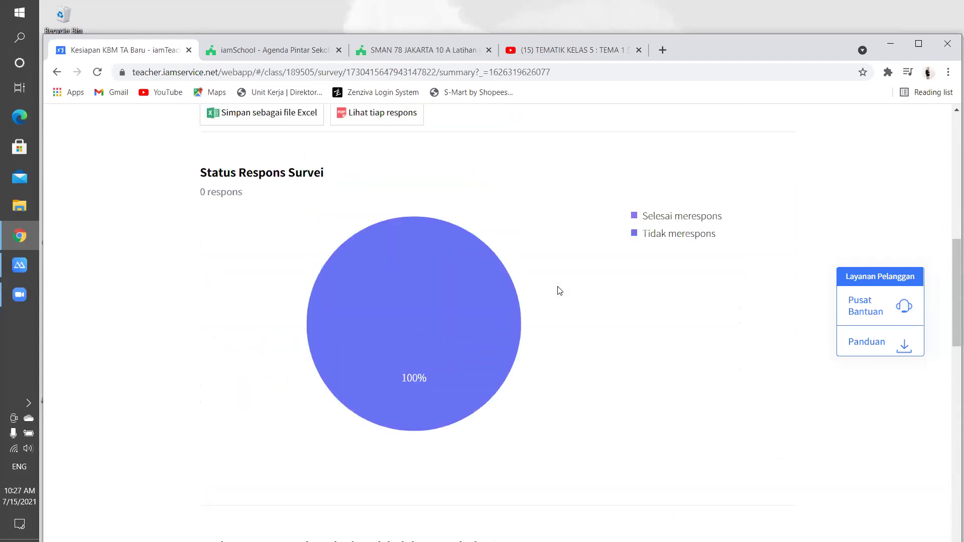
scroll(560, 291, up, 2)
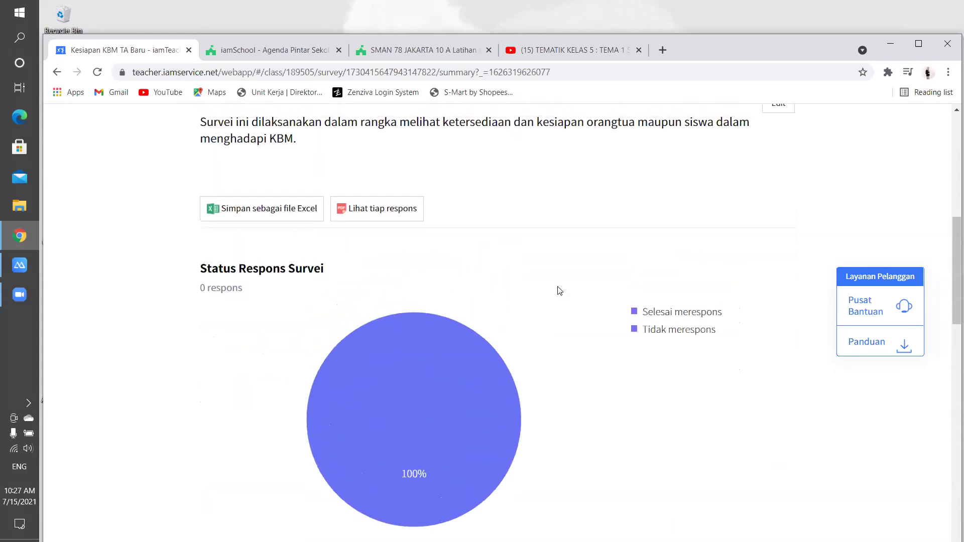
scroll(560, 301, up, 1)
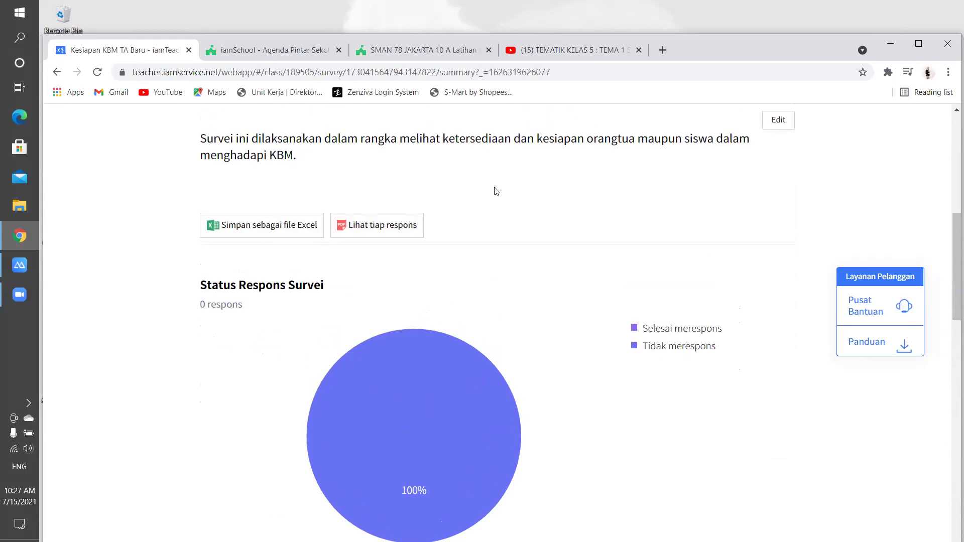
scroll(496, 191, up, 8)
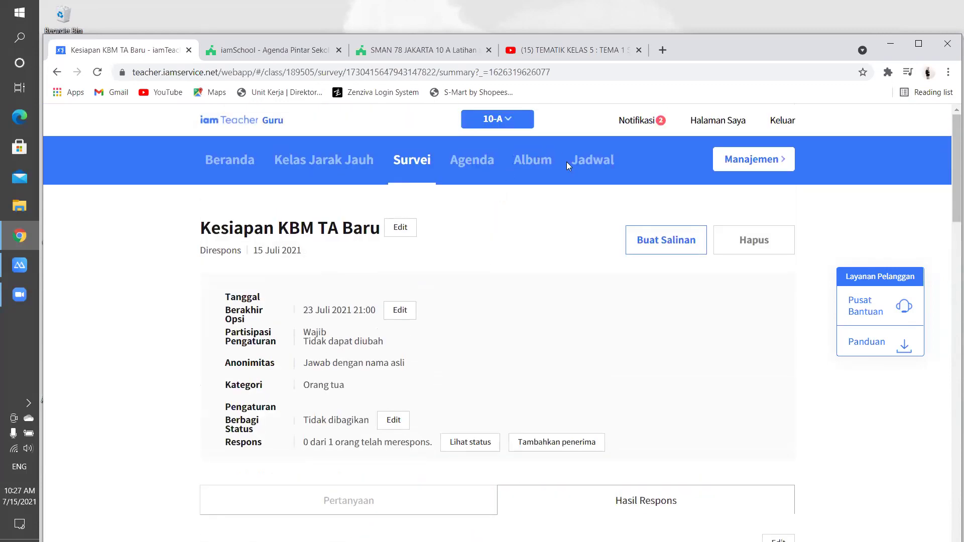
click(571, 23)
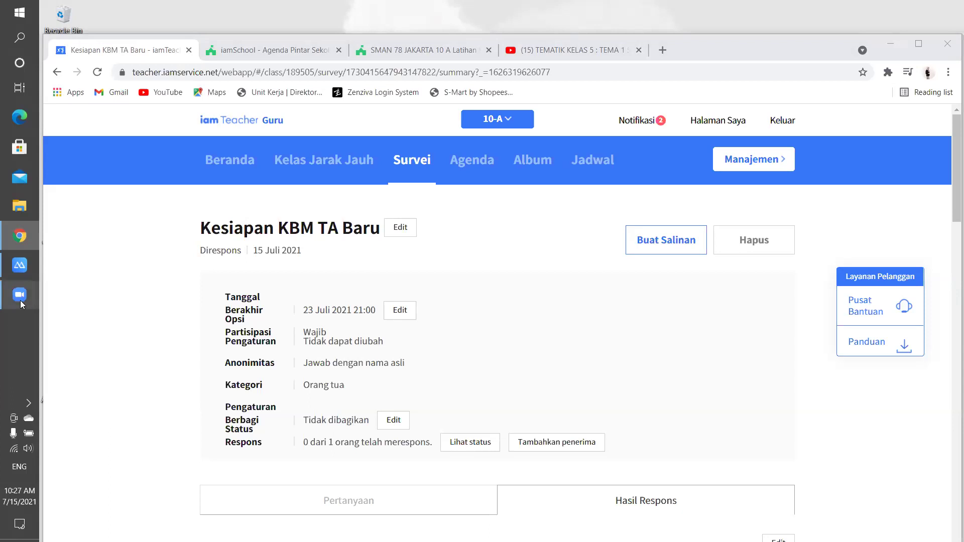
mouse_move(38, 309)
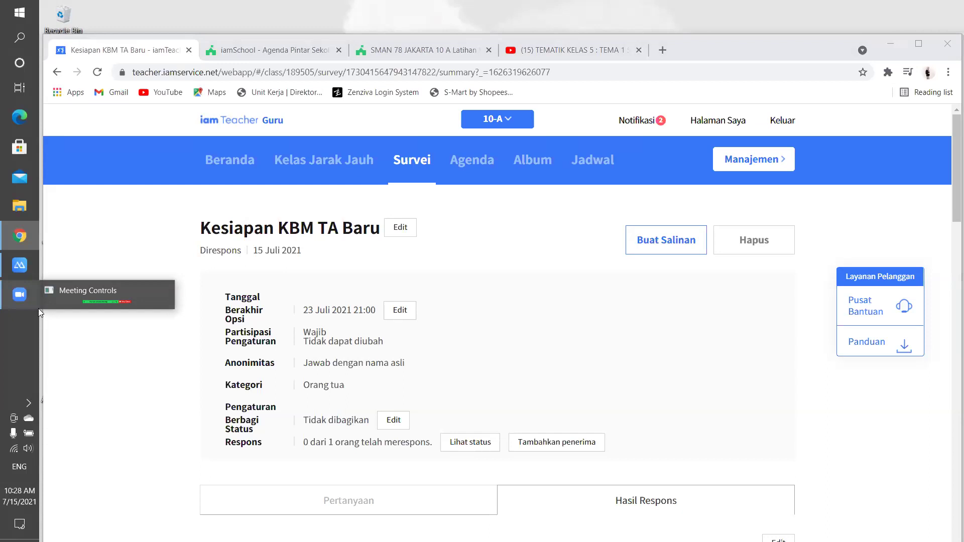
click(152, 431)
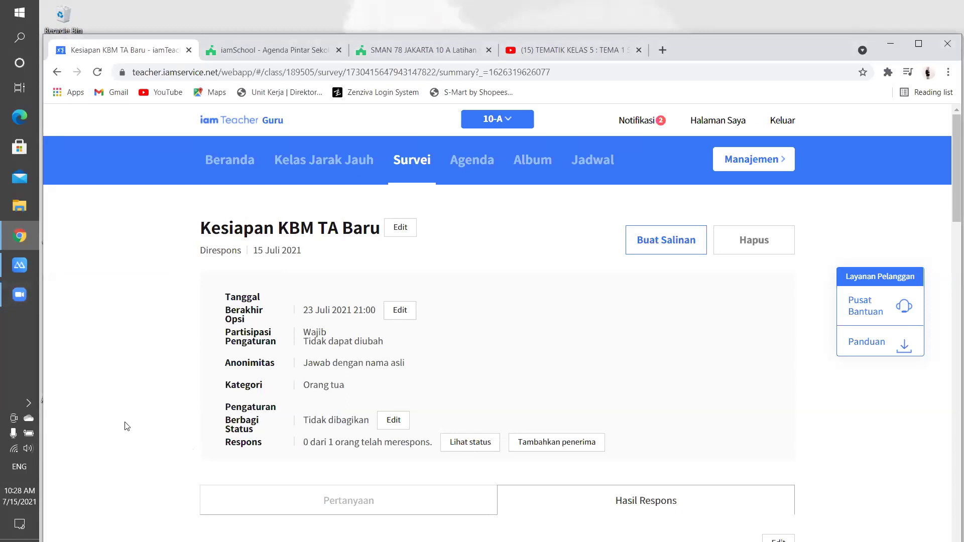